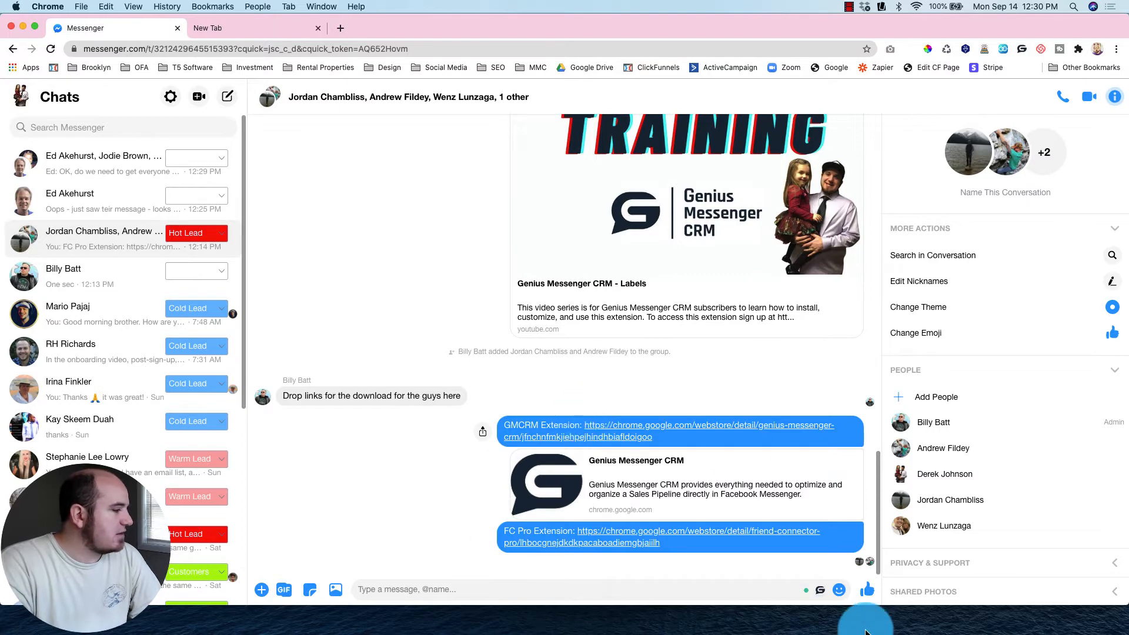
- Examine the CRM extension's quick notes and message templates within the open group chat, and close its pop-up
{"action": "left_click", "coordinate": [820, 591]}
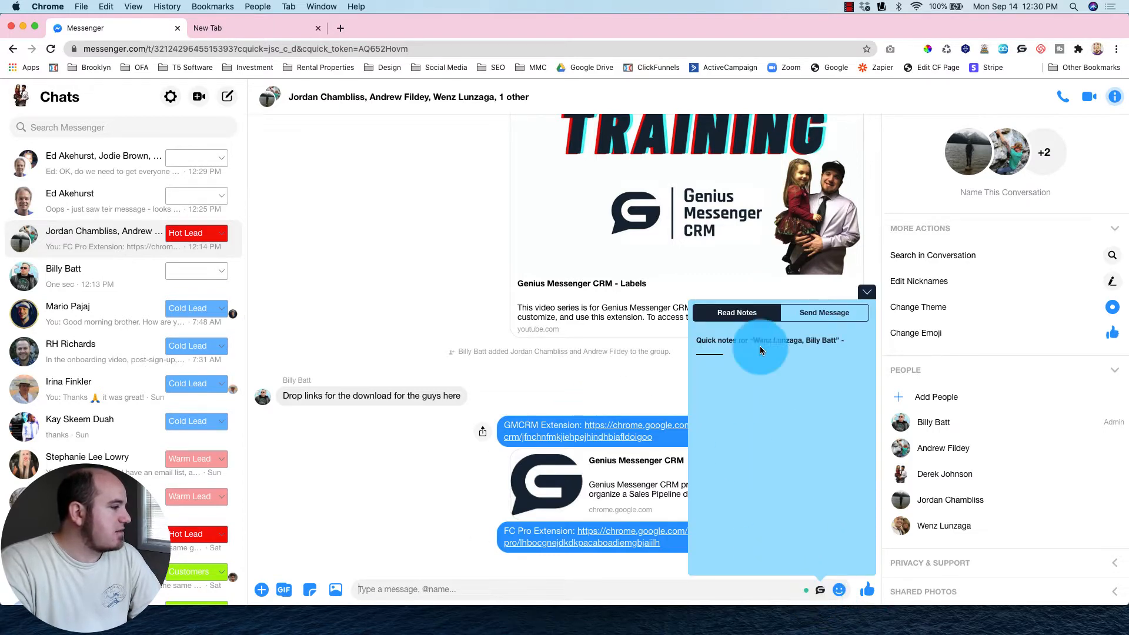
{"action": "left_click", "coordinate": [823, 312]}
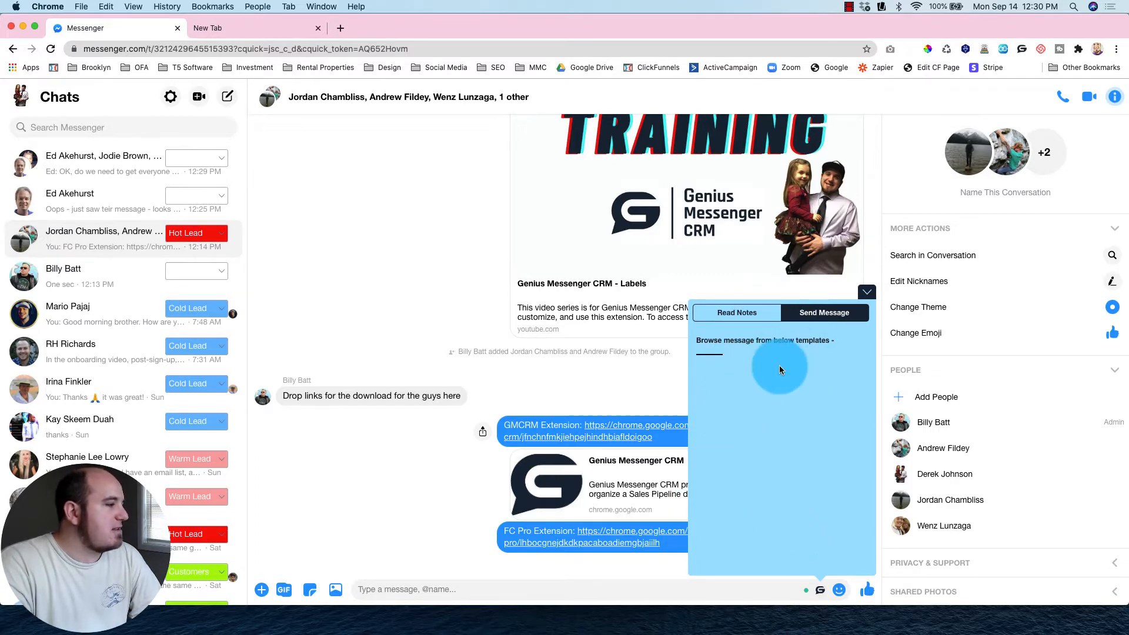
{"action": "left_click", "coordinate": [745, 313]}
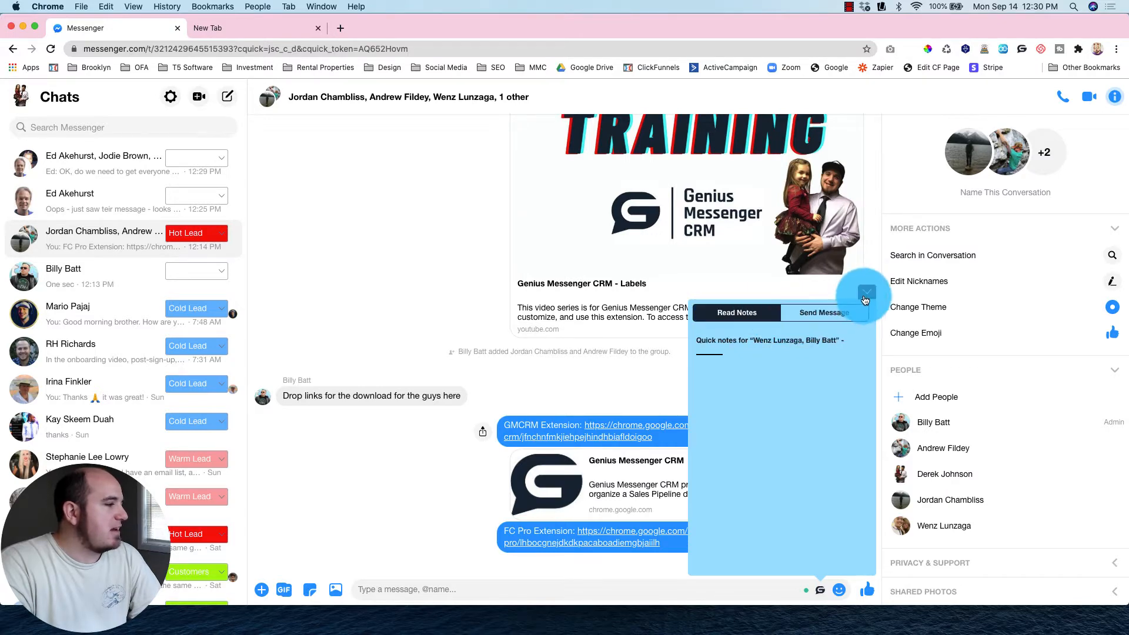
{"action": "left_click", "coordinate": [866, 293]}
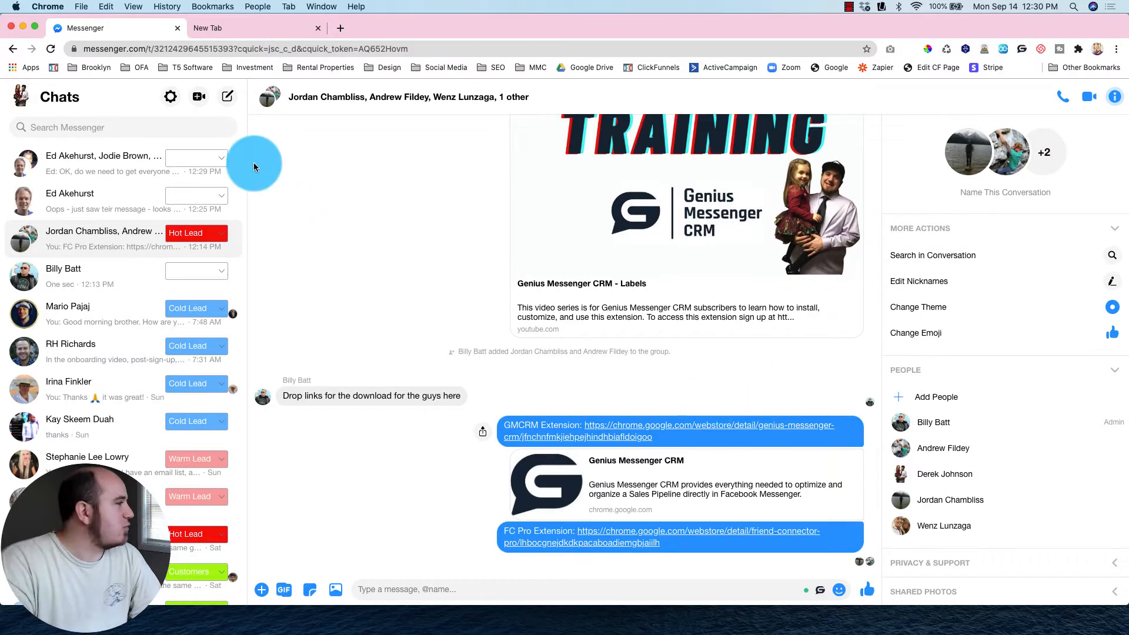
- Open the Genius Messenger CRM extension in the other browser tab and go to its messages page for global templates
{"action": "left_click", "coordinate": [261, 27]}
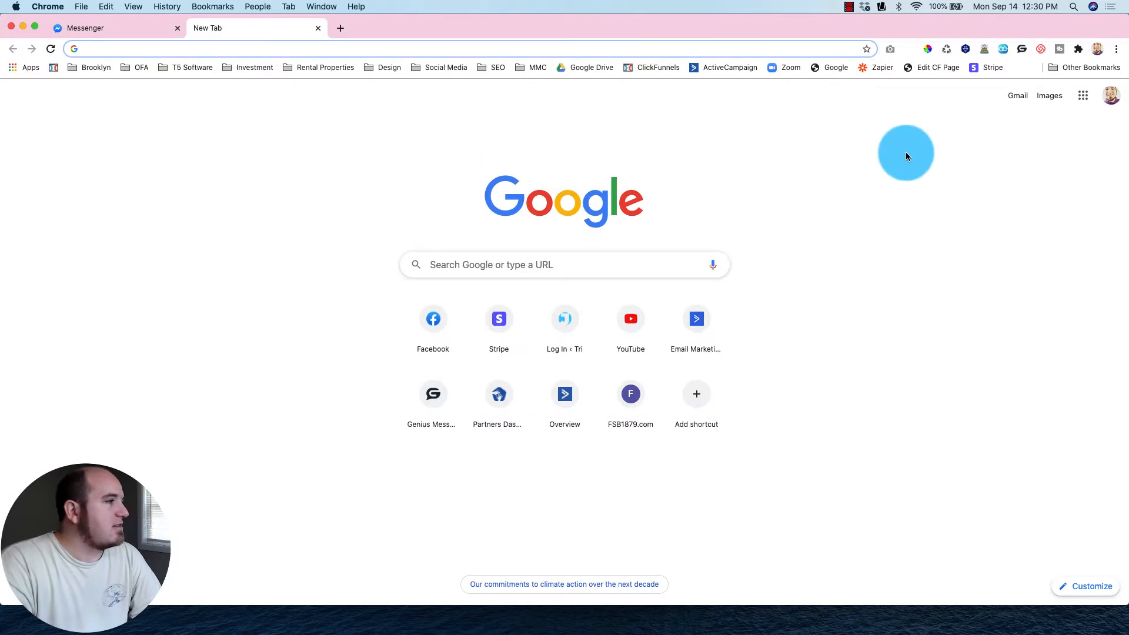
{"action": "left_click", "coordinate": [1021, 48]}
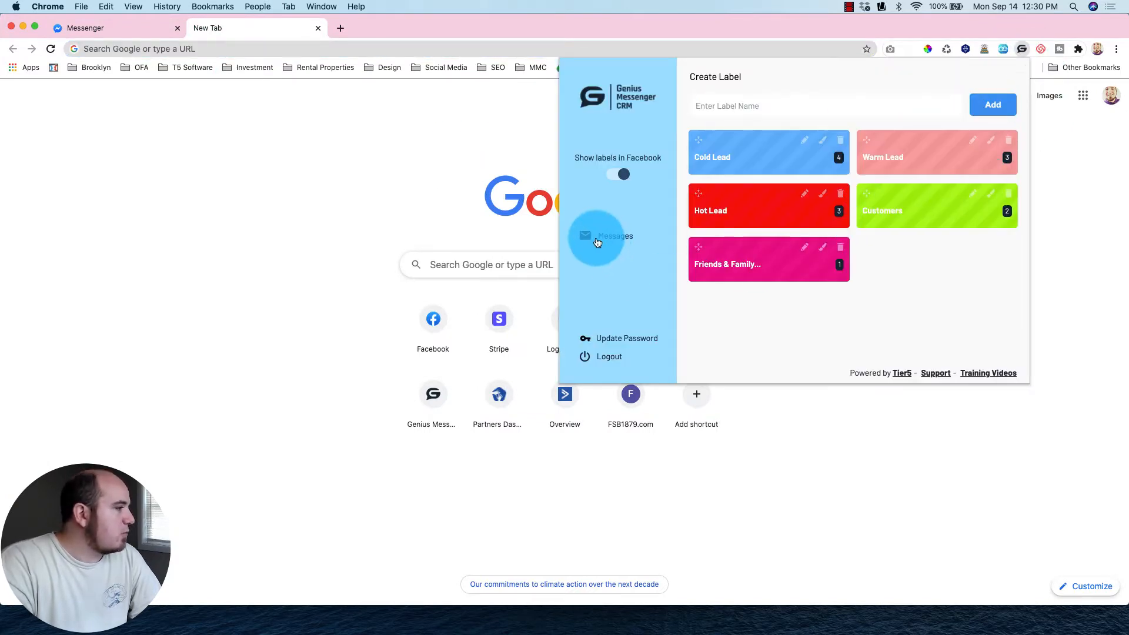
{"action": "left_click", "coordinate": [1021, 47]}
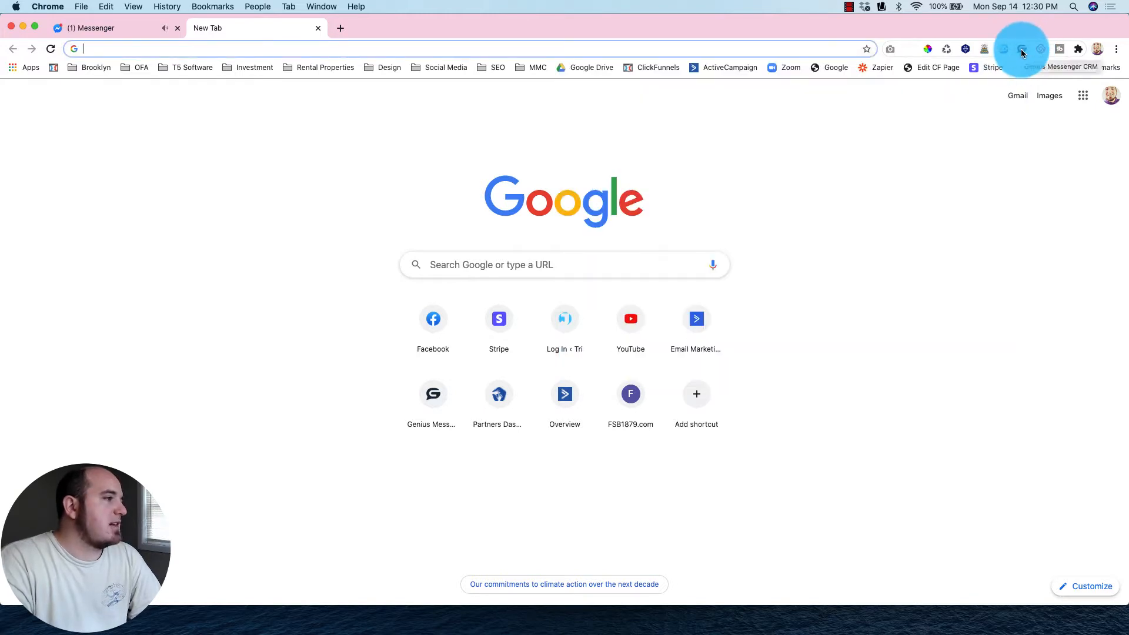
{"action": "left_click", "coordinate": [1022, 48]}
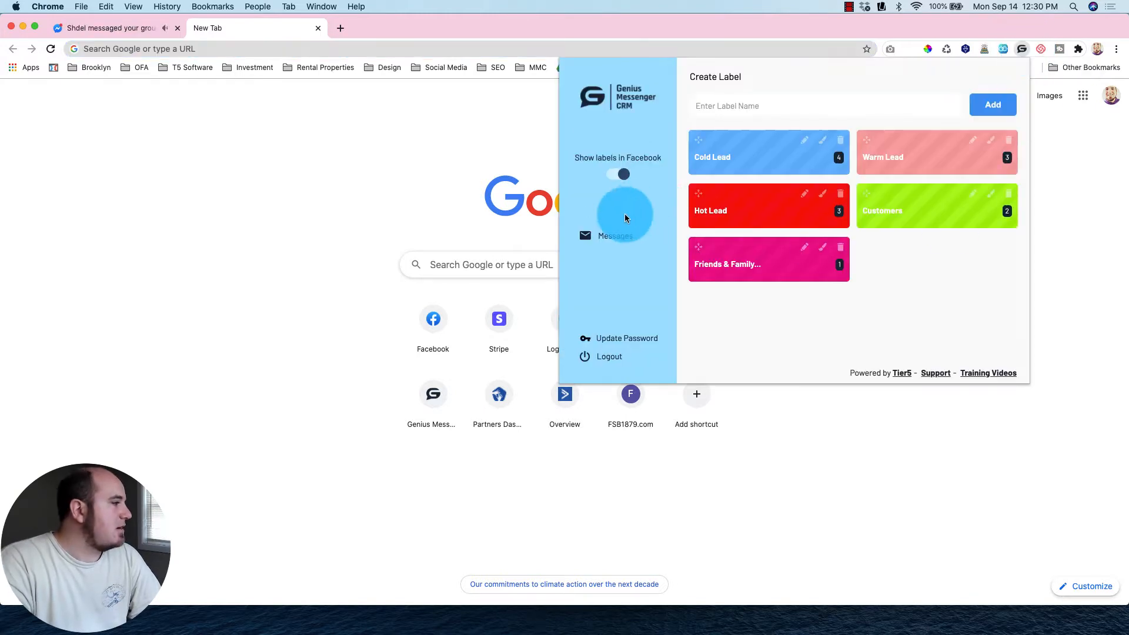
{"action": "left_click", "coordinate": [608, 235]}
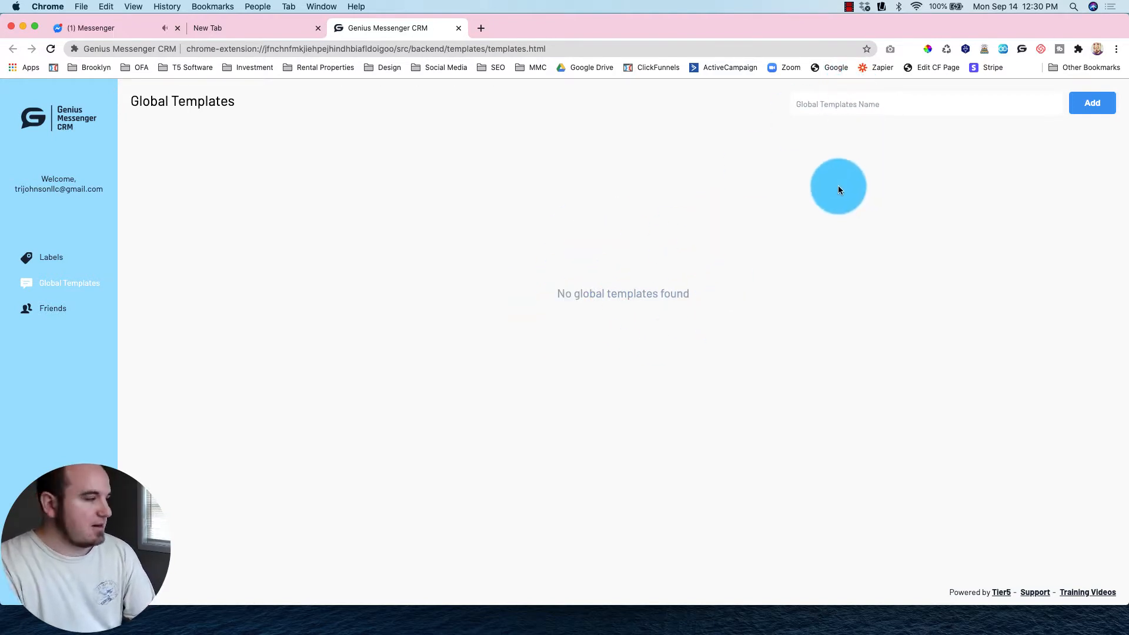
- Create two global templates named Links and Videos
{"action": "type", "text": "Li"}
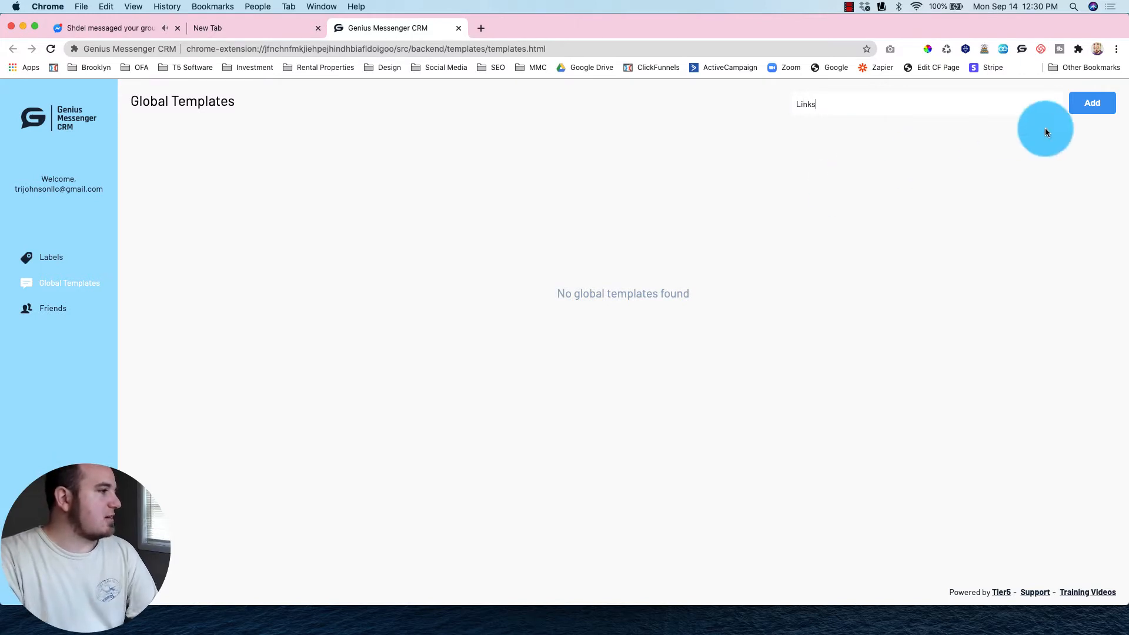
{"action": "type", "text": "nks"}
{"action": "left_click", "coordinate": [1090, 103]}
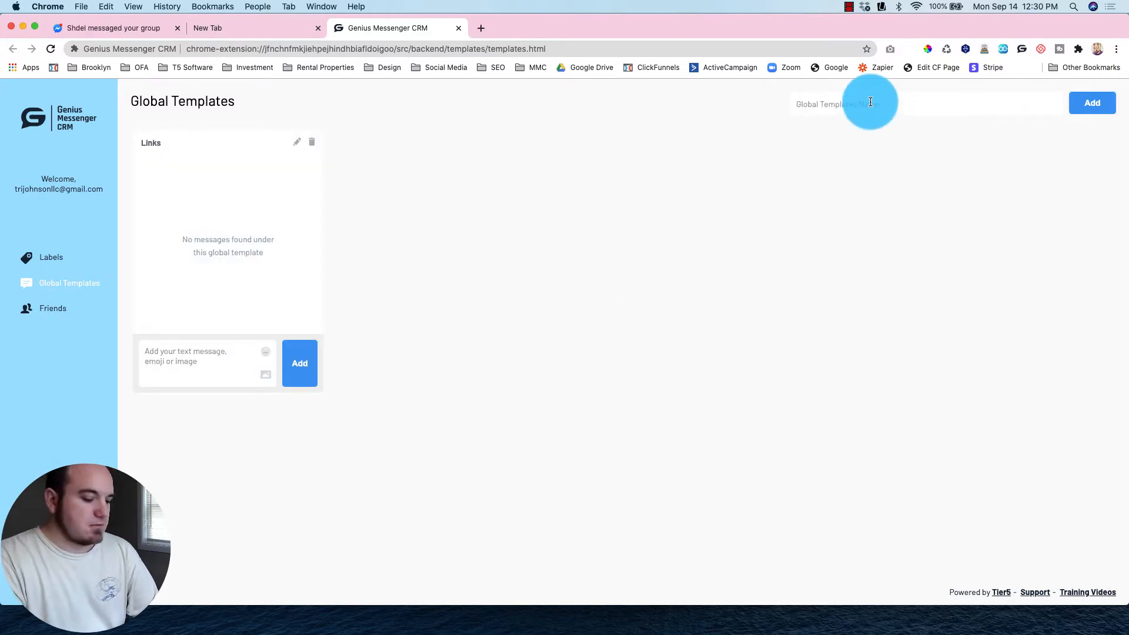
{"action": "left_click", "coordinate": [870, 102]}
{"action": "type", "text": "Videos"}
{"action": "left_click", "coordinate": [1090, 103]}
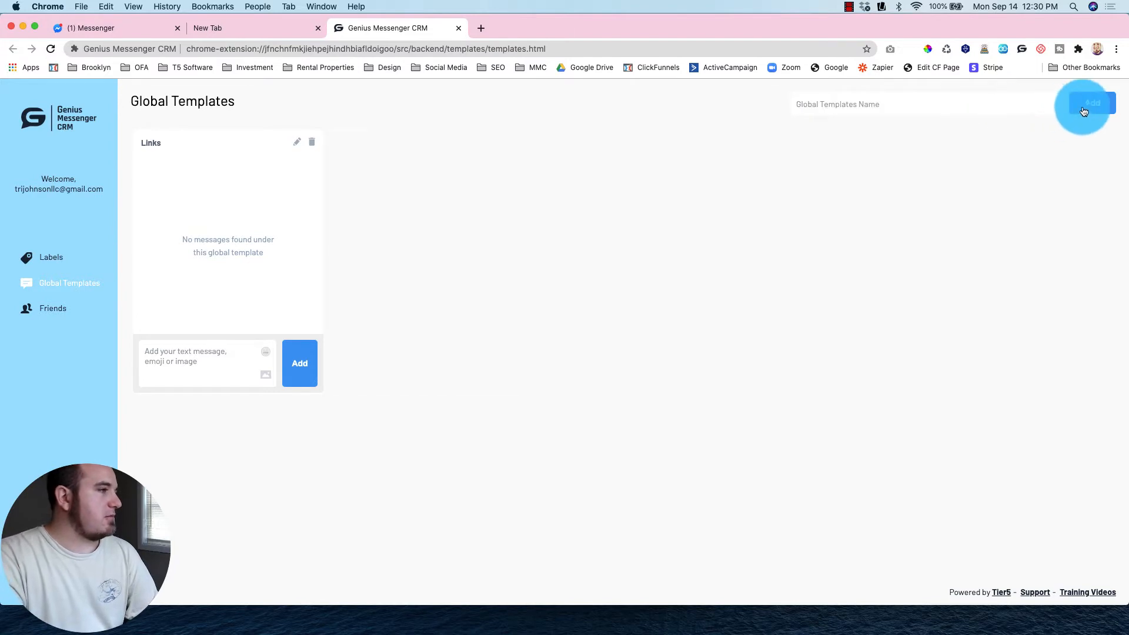
- Create two more global templates named Scripts and Genius Messenger CRM
{"action": "left_click", "coordinate": [874, 101]}
{"action": "type", "text": "Scripts"}
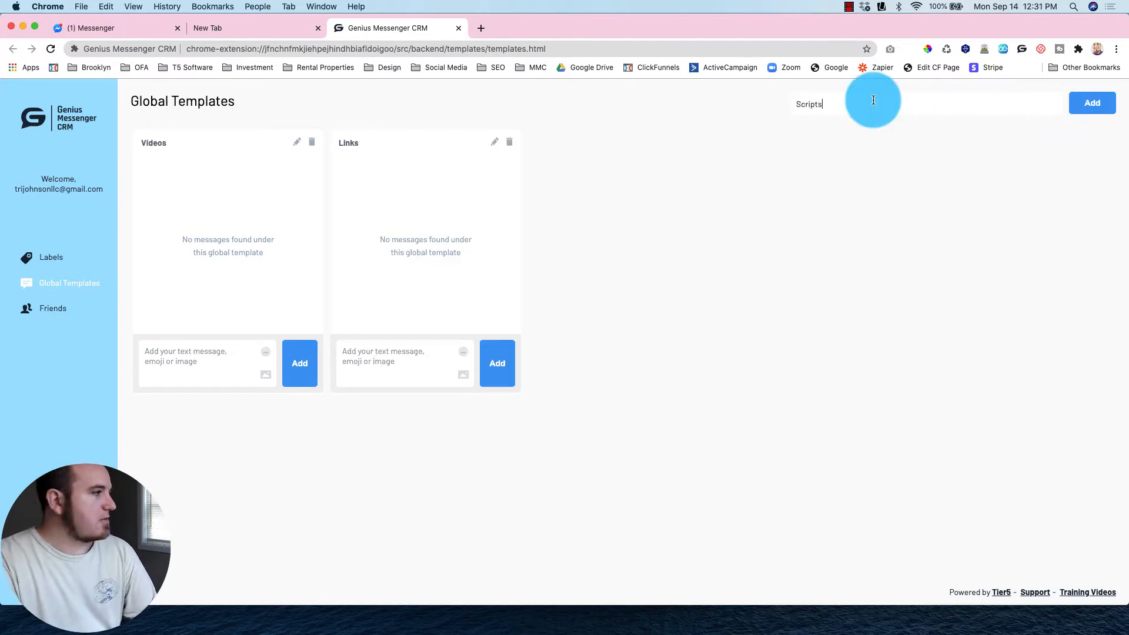
{"action": "left_click", "coordinate": [1084, 104]}
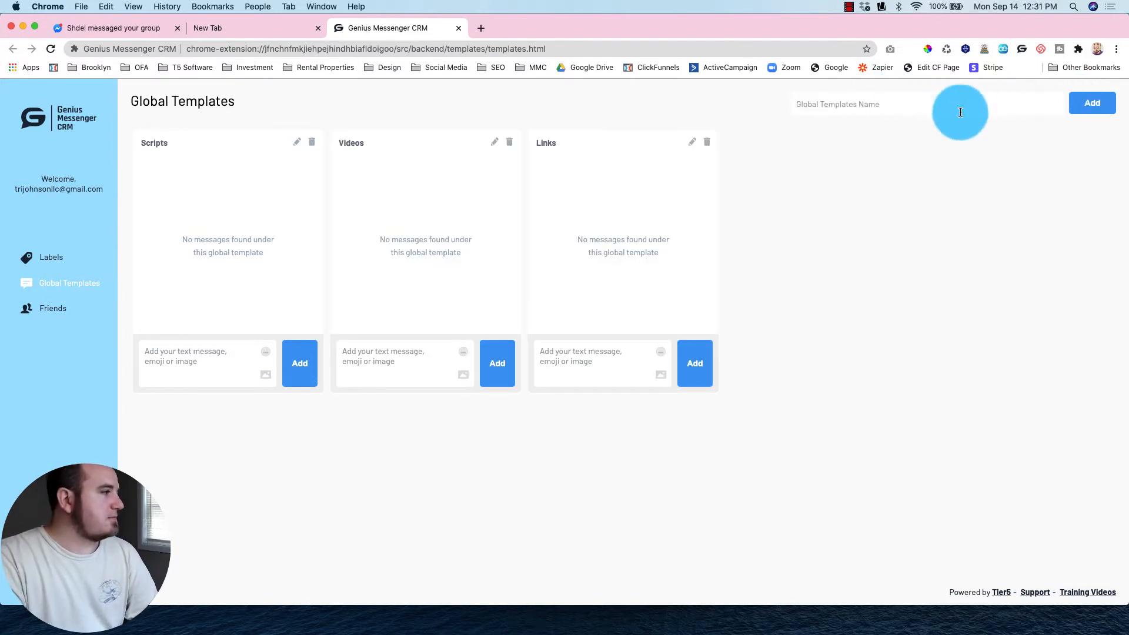
{"action": "left_click", "coordinate": [877, 107]}
{"action": "type", "text": "Gen"}
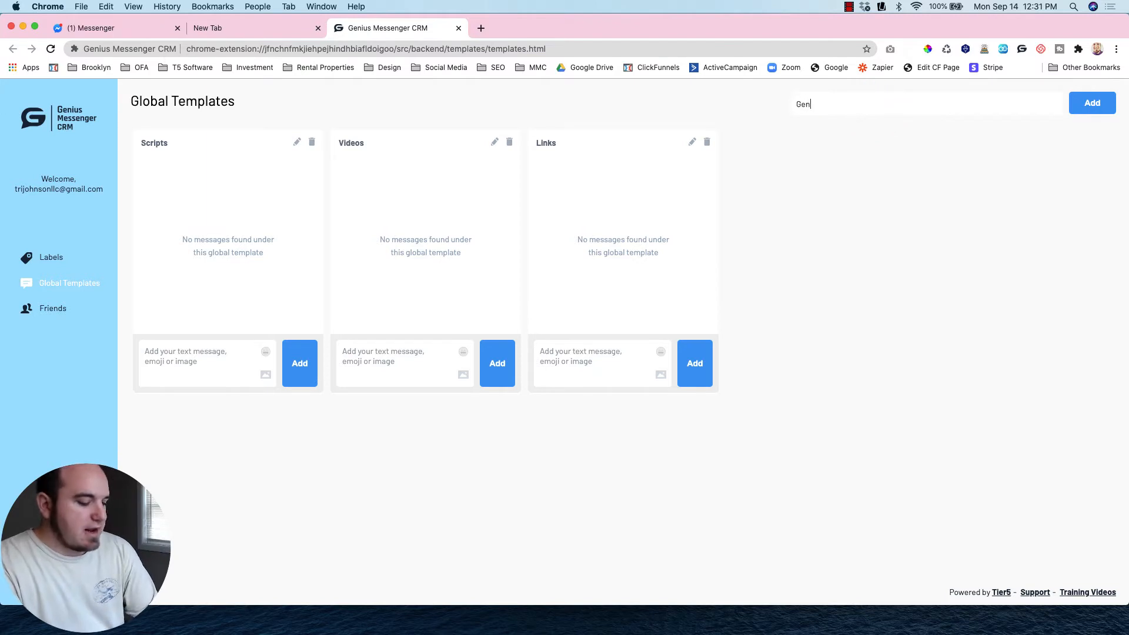
{"action": "type", "text": "ius Messenge"}
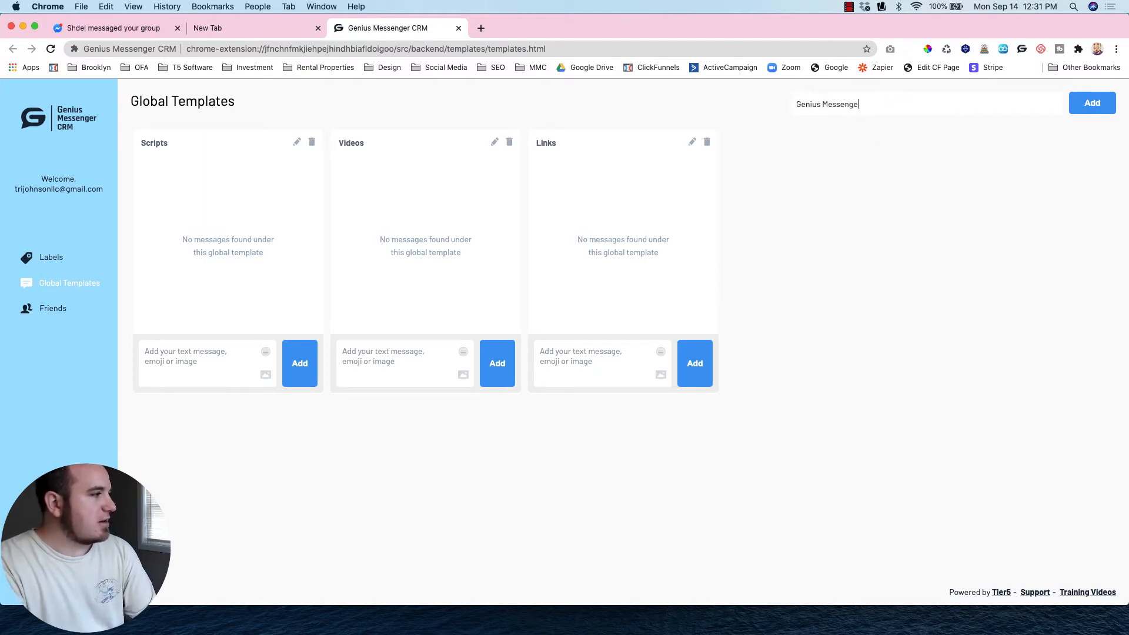
{"action": "type", "text": "r CRM"}
{"action": "left_click", "coordinate": [1091, 103]}
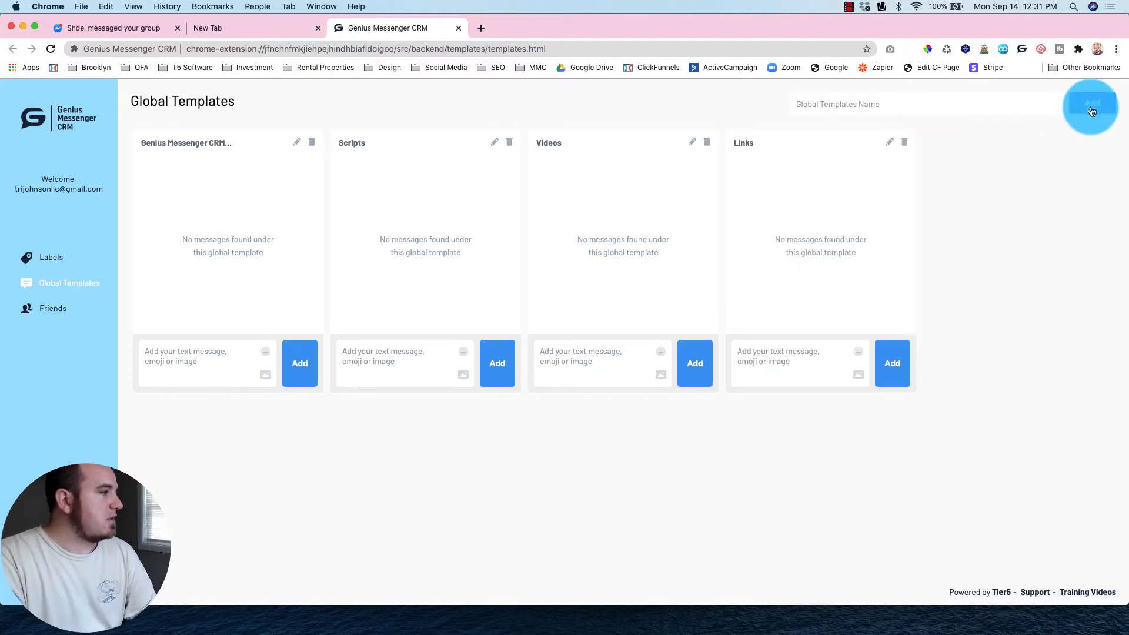
- Create global templates named Friend Connector and Chirply
{"action": "left_click", "coordinate": [898, 104]}
{"action": "type", "text": "F"}
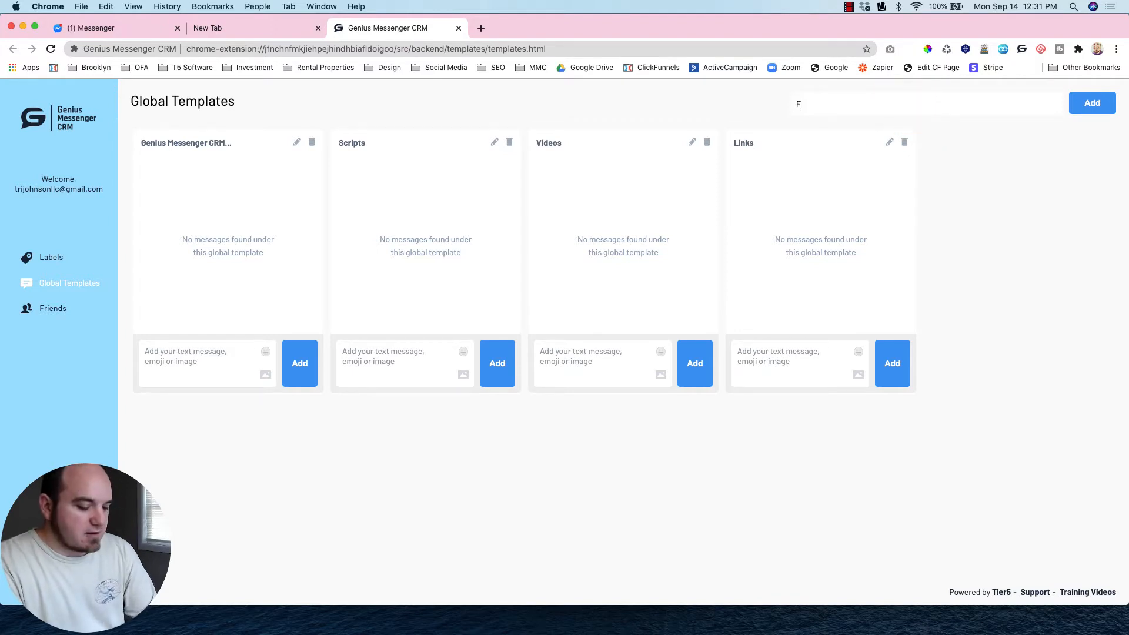
{"action": "type", "text": "riend Connect"}
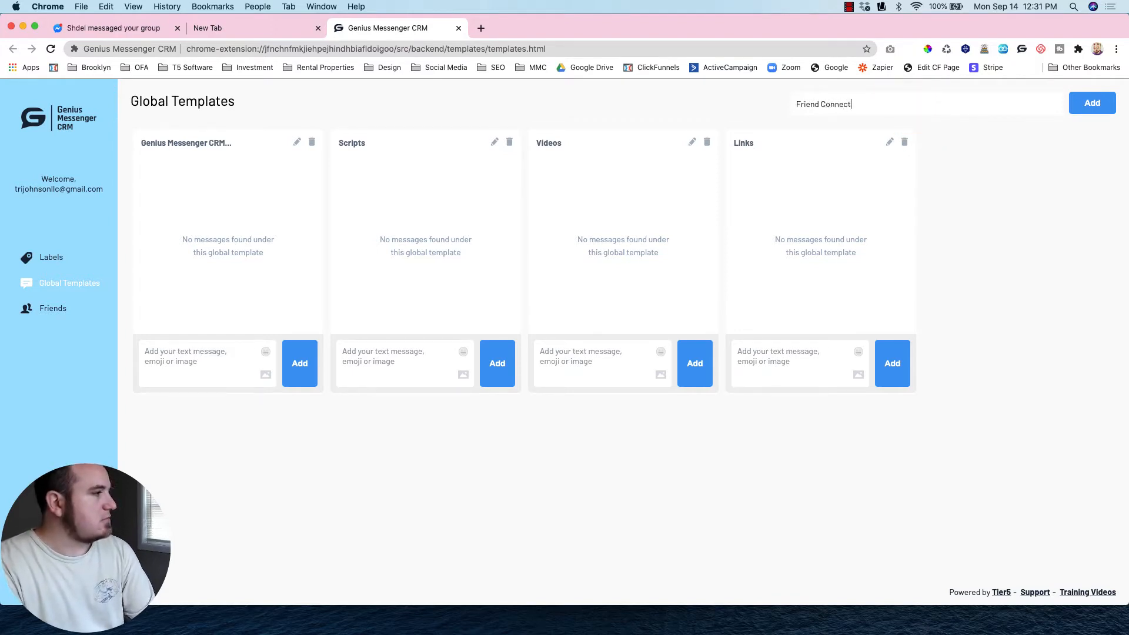
{"action": "type", "text": "or"}
{"action": "left_click", "coordinate": [1091, 103]}
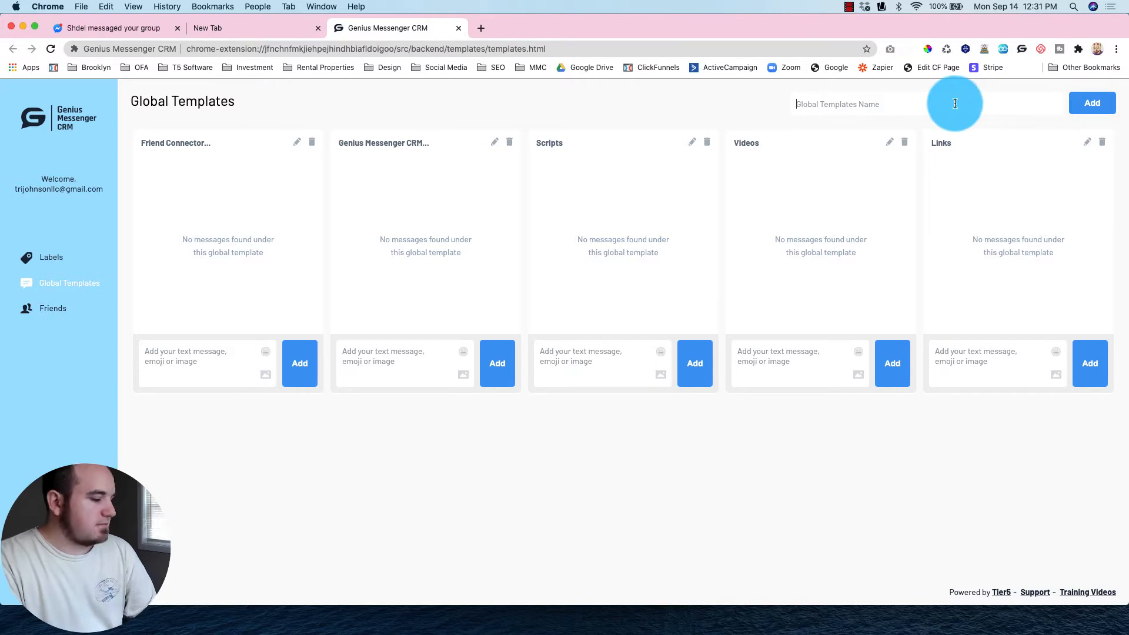
{"action": "type", "text": "Chirply"}
{"action": "left_click", "coordinate": [1091, 102]}
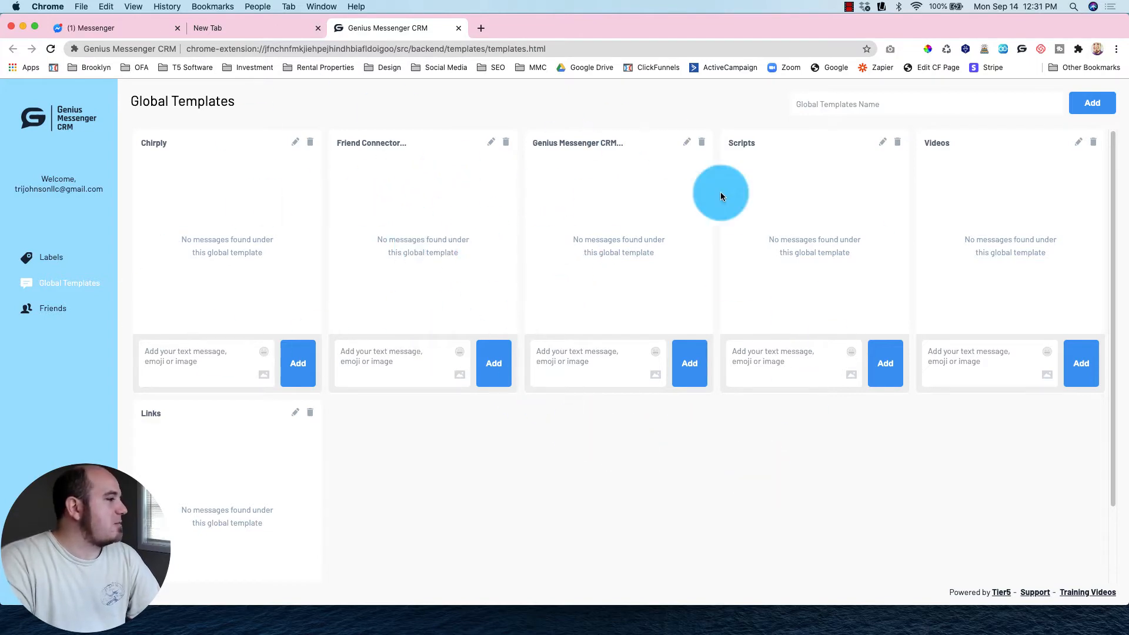
- Switch to Messenger, browse the templates available for sending in the group chat, and look inside the Links template
{"action": "left_click", "coordinate": [97, 28]}
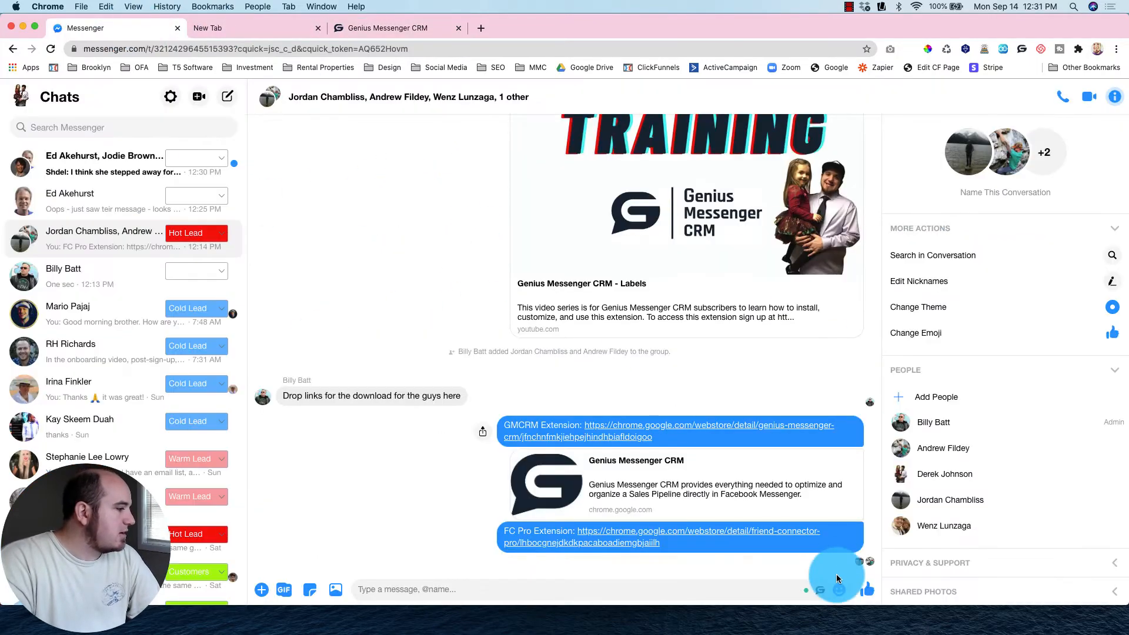
{"action": "left_click", "coordinate": [820, 589]}
{"action": "left_click", "coordinate": [839, 315]}
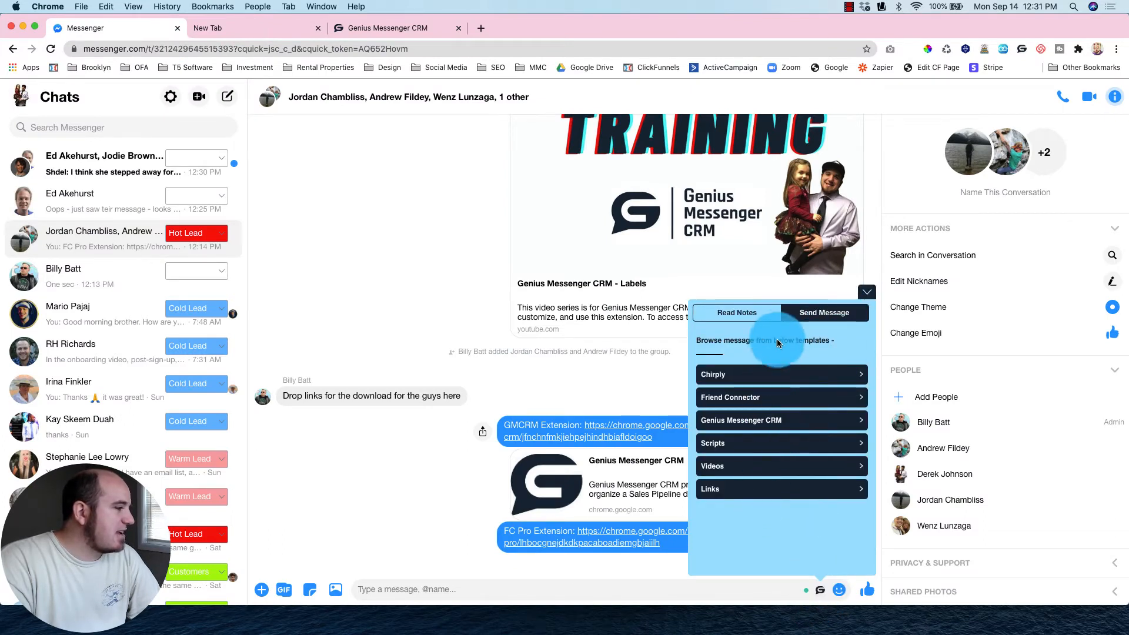
{"action": "left_click", "coordinate": [766, 490]}
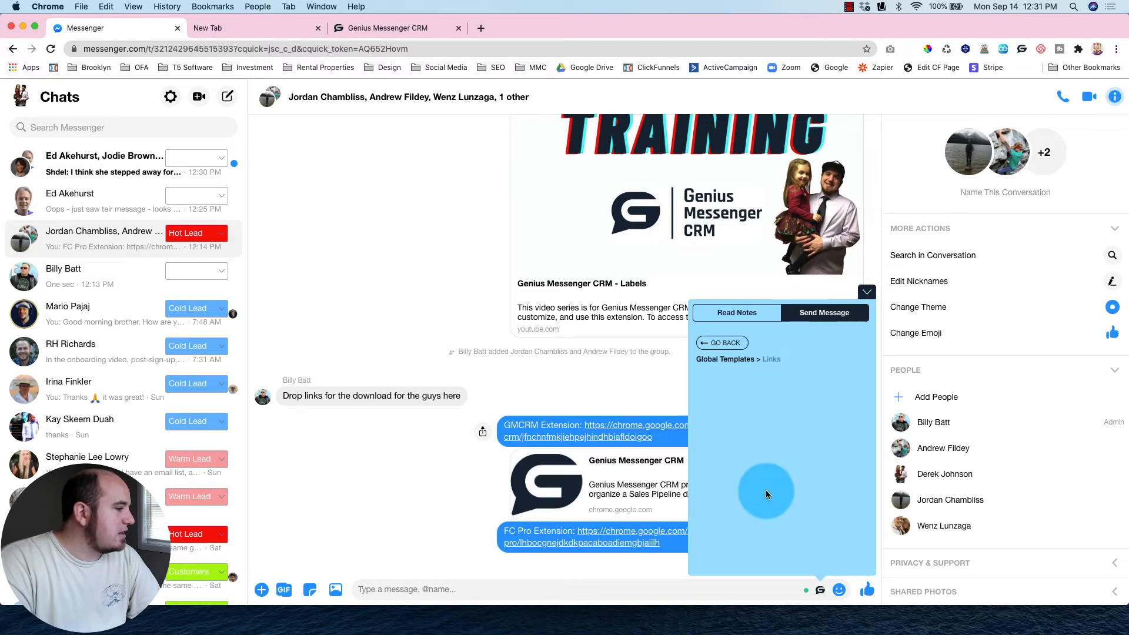
{"action": "left_click", "coordinate": [721, 343]}
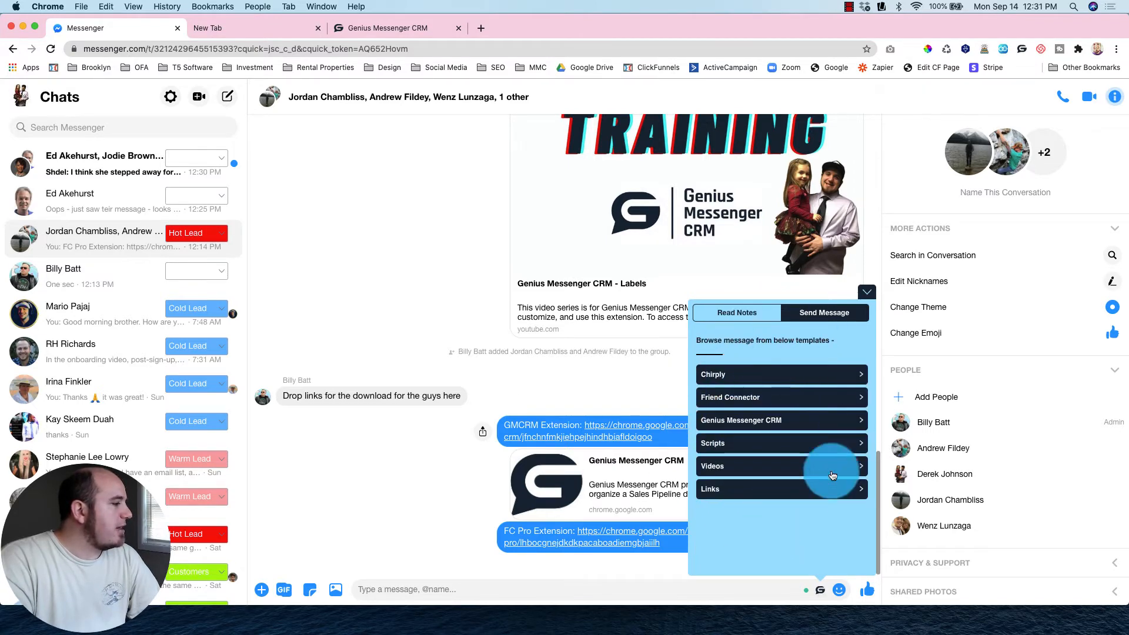
- Return to the Global Templates page and add the image YT SMS Course Free.png to the Chirply template
{"action": "left_click", "coordinate": [392, 28]}
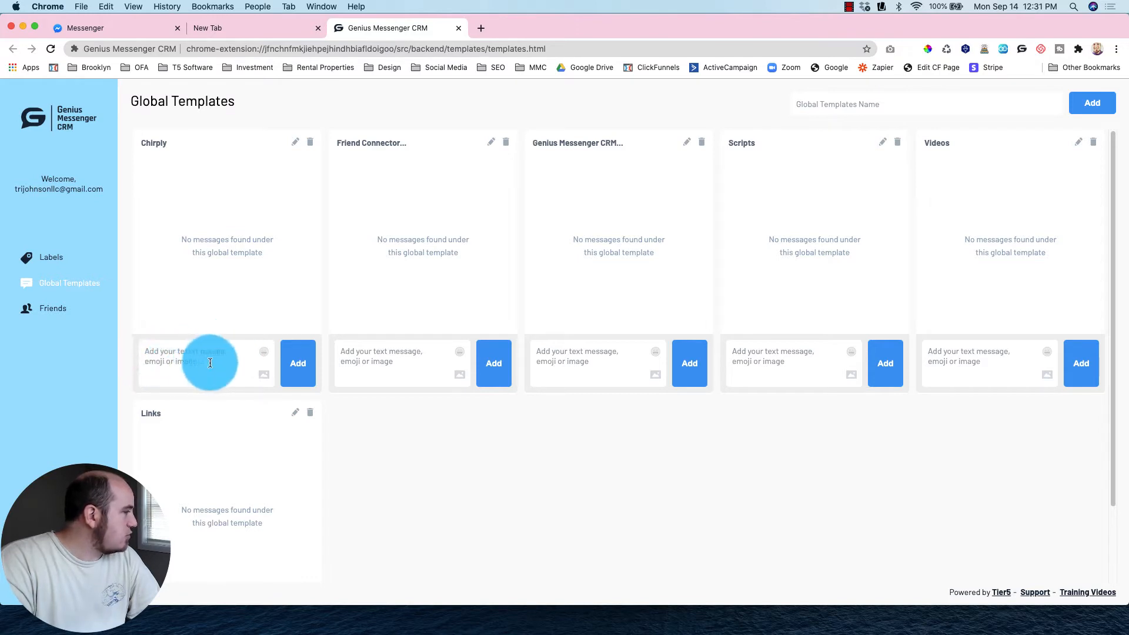
{"action": "left_click", "coordinate": [189, 361]}
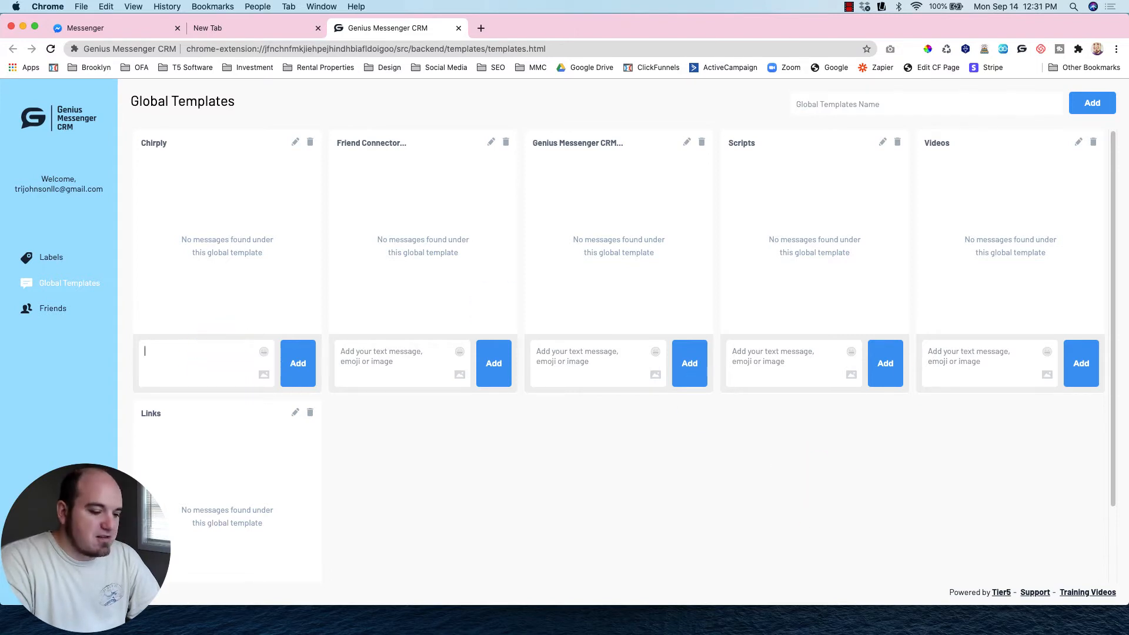
{"action": "key", "text": "super+Tab"}
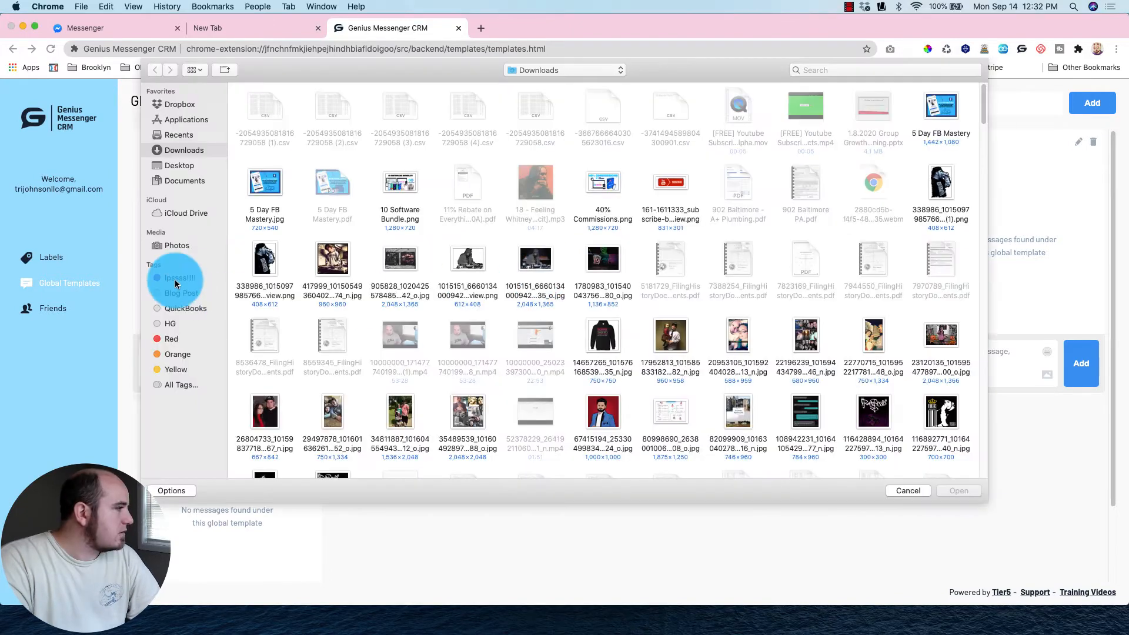
{"action": "left_click", "coordinate": [858, 69]}
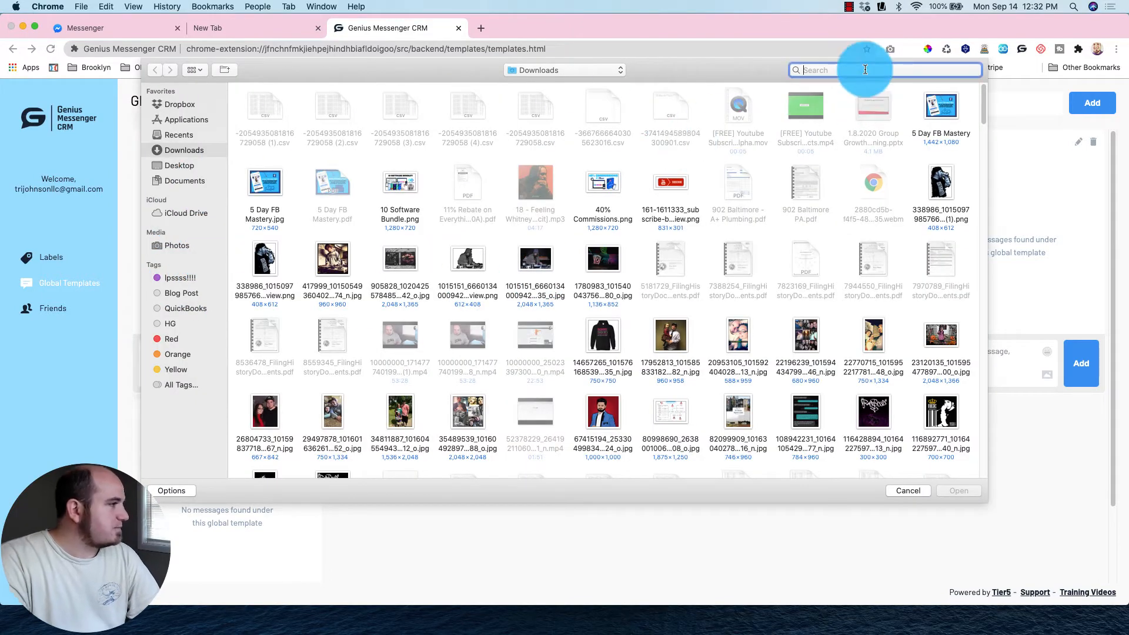
{"action": "type", "text": "smsm"}
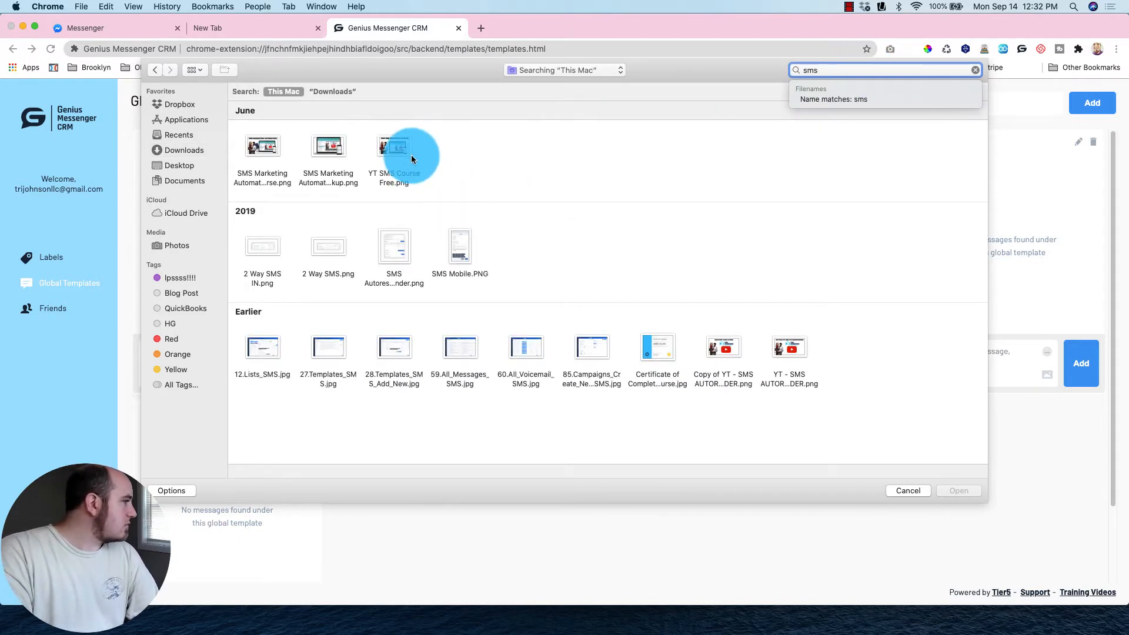
{"action": "double_click", "coordinate": [392, 150]}
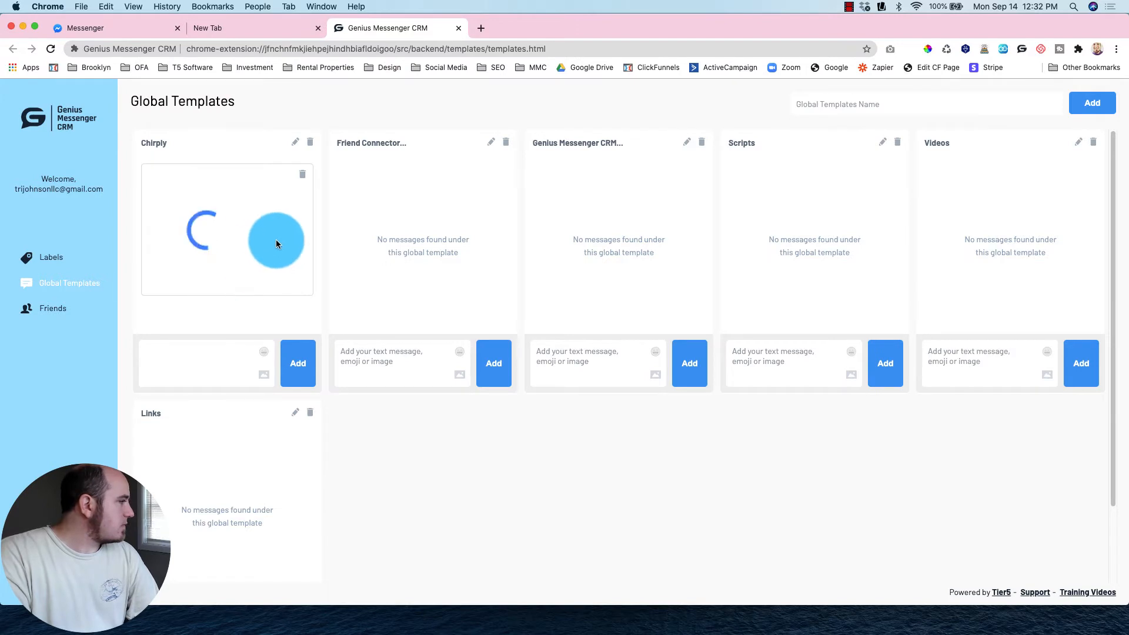
{"action": "left_click", "coordinate": [216, 352]}
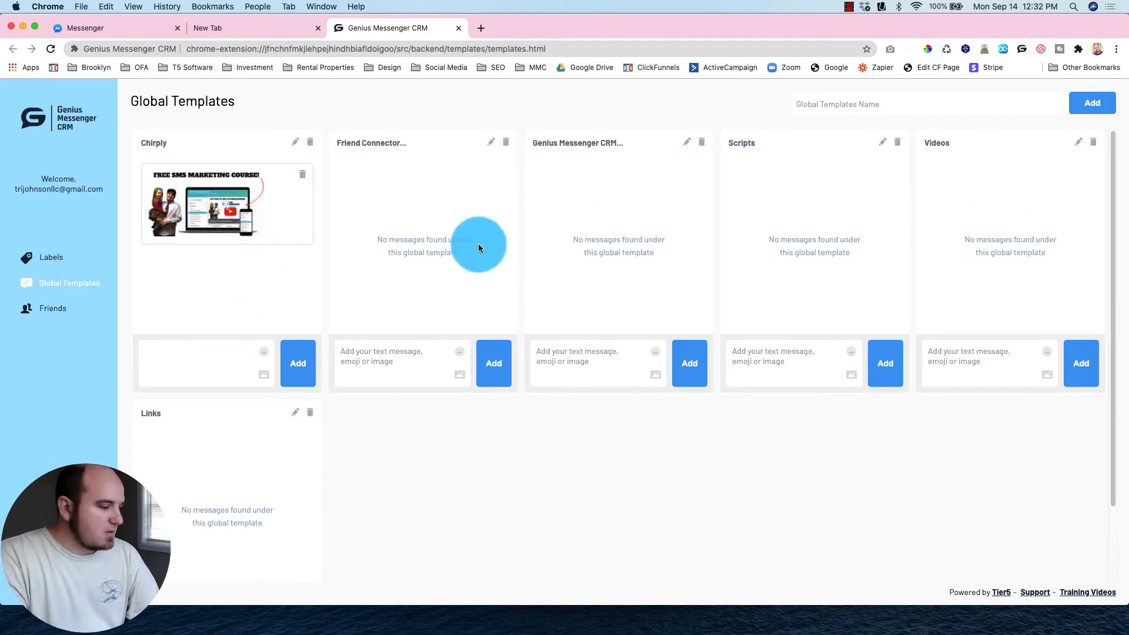
{"action": "left_click", "coordinate": [292, 373]}
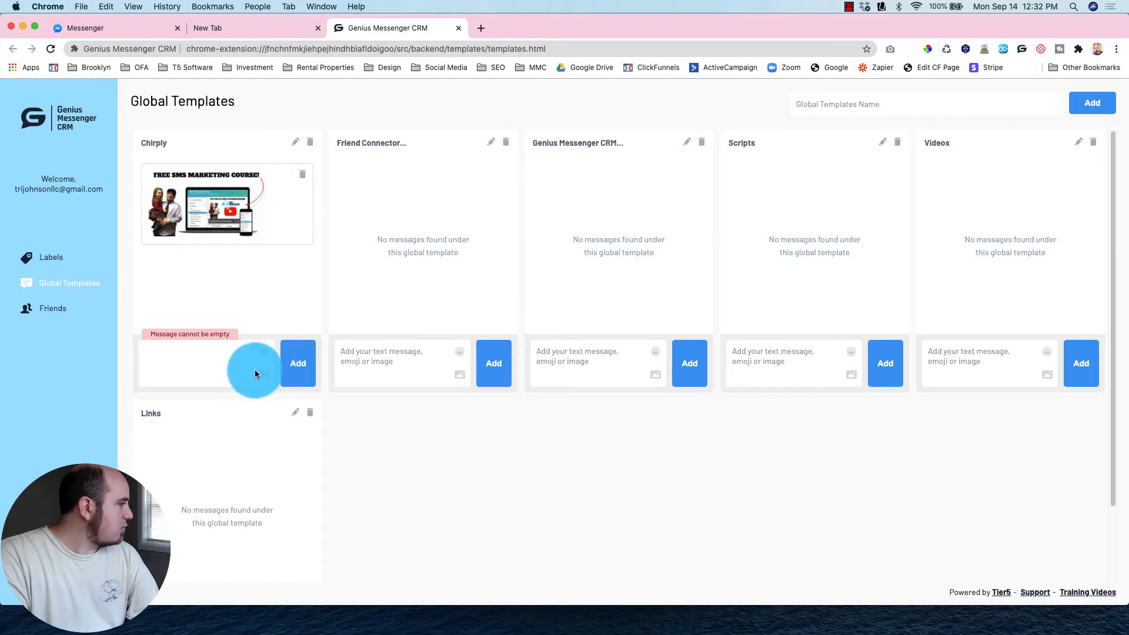
- Find the CHIRPLY WEB SHARE image by searching for chirply and add it to the Chirply template
{"action": "left_click", "coordinate": [264, 374]}
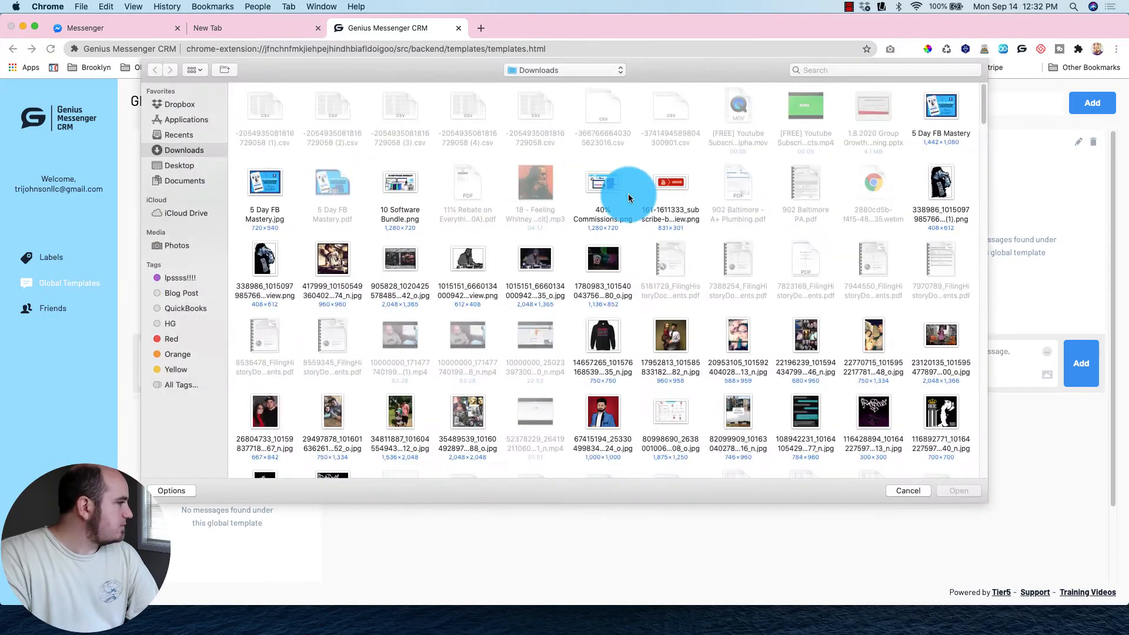
{"action": "left_click", "coordinate": [864, 70]}
{"action": "type", "text": "chirply"}
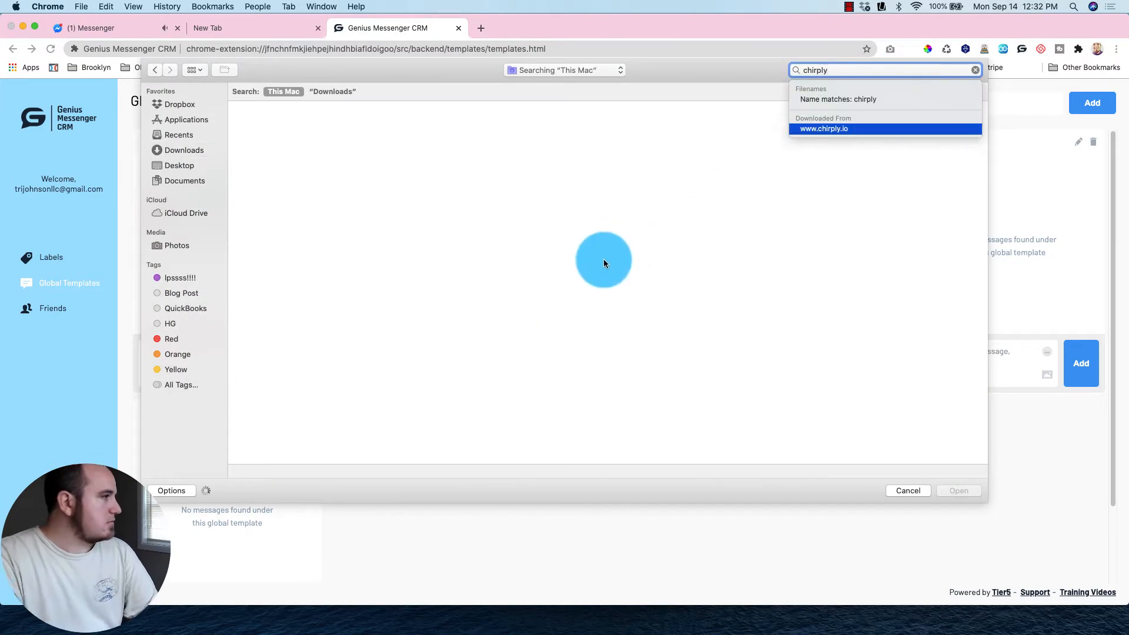
{"action": "scroll", "coordinate": [440, 352], "scroll_direction": "down", "scroll_amount": 1}
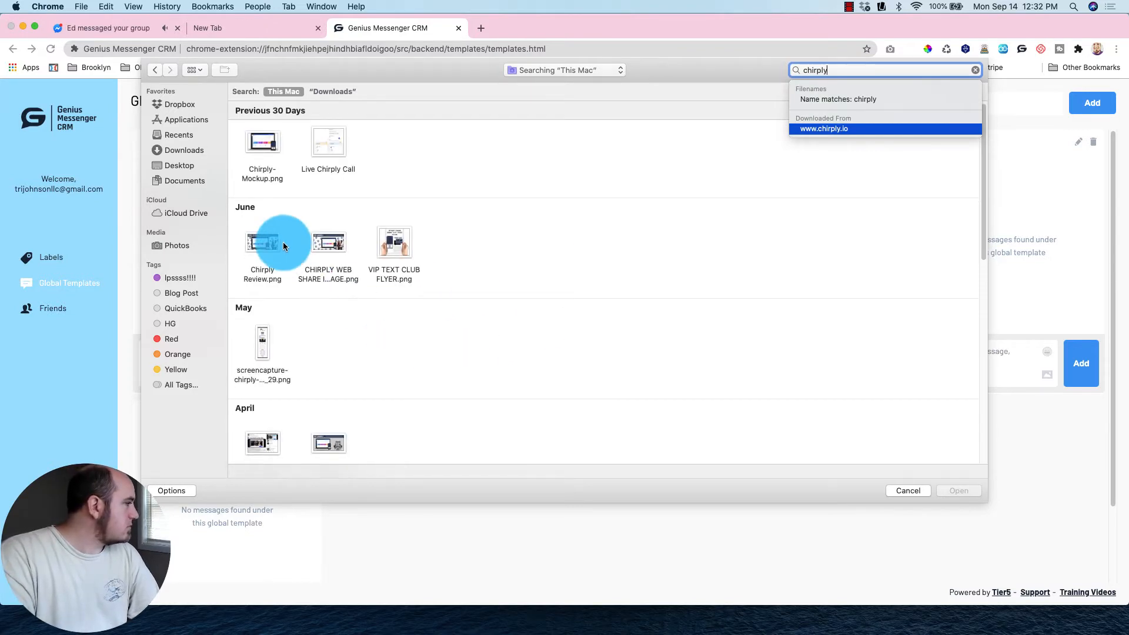
{"action": "double_click", "coordinate": [333, 241]}
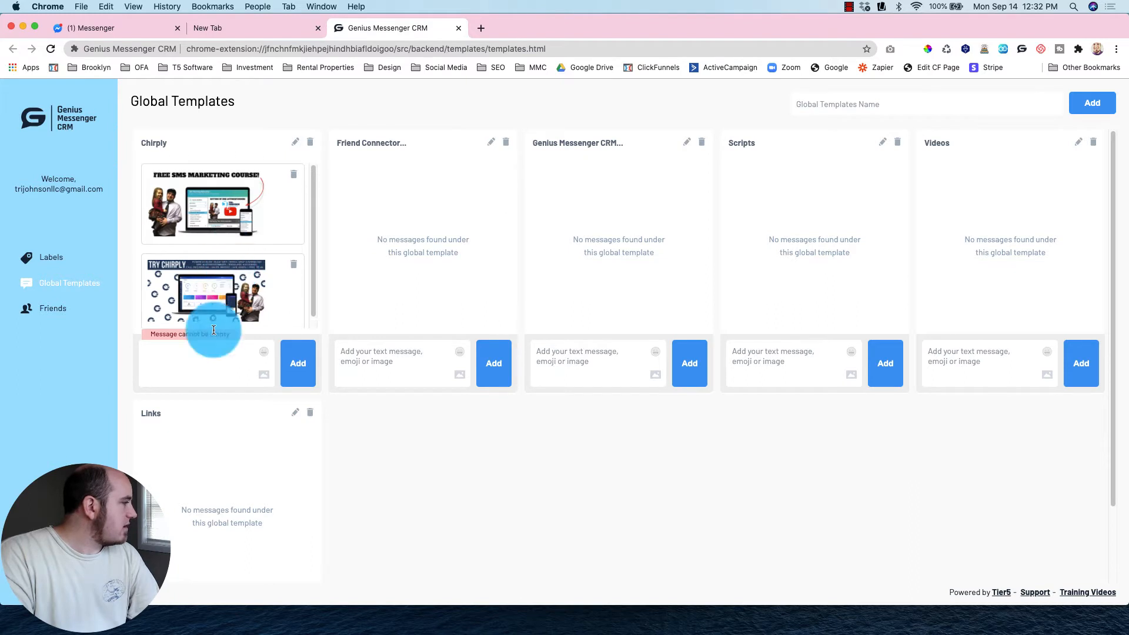
{"action": "left_click", "coordinate": [205, 361]}
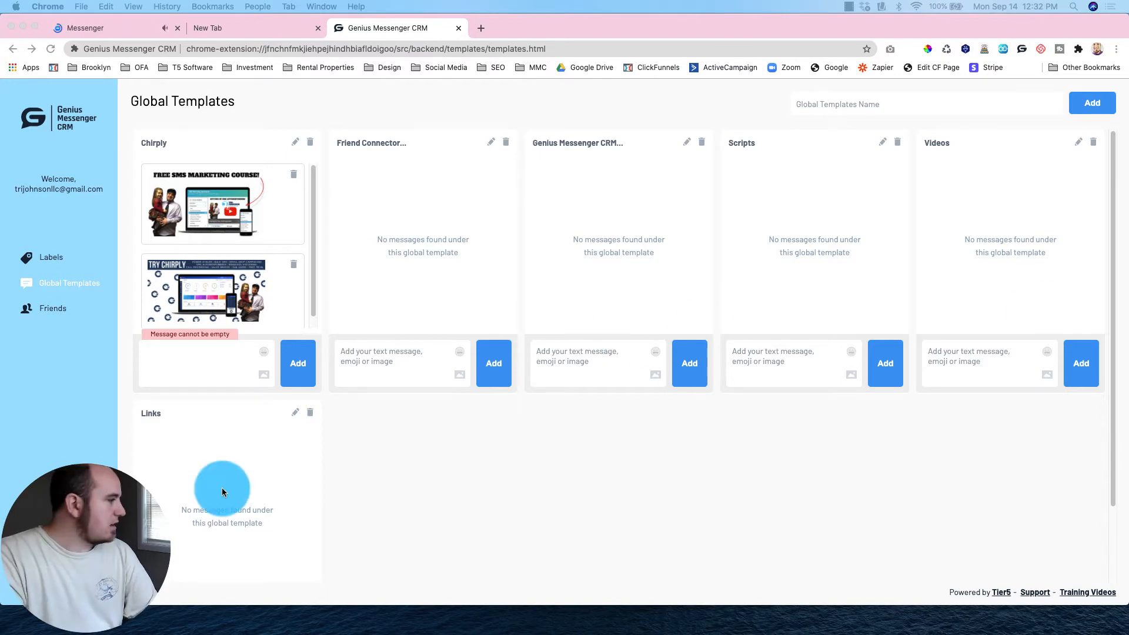
{"action": "left_click", "coordinate": [214, 383]}
{"action": "key", "text": "super+v"}
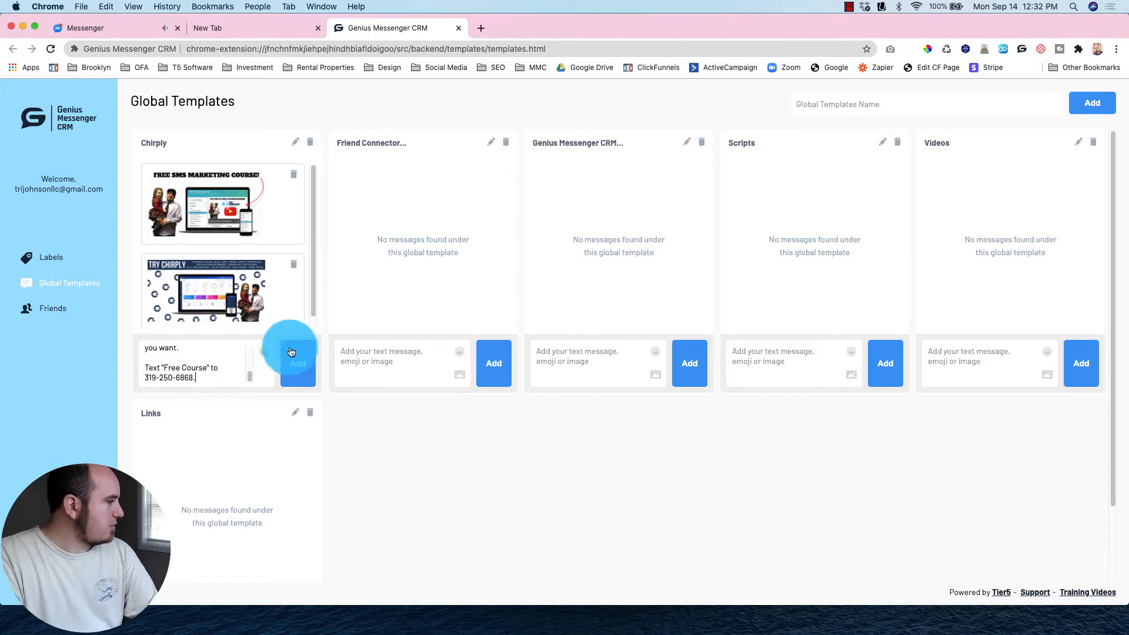
{"action": "left_click", "coordinate": [298, 362]}
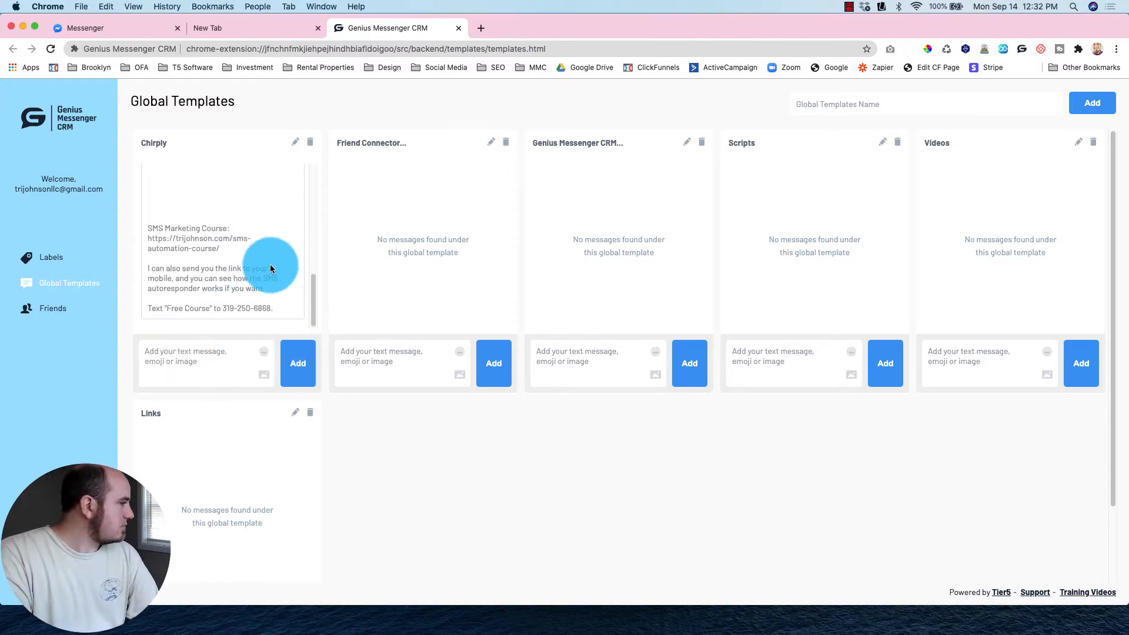
{"action": "scroll", "coordinate": [270, 263], "scroll_direction": "up", "scroll_amount": 5}
{"action": "scroll", "coordinate": [227, 295], "scroll_direction": "down", "scroll_amount": 5}
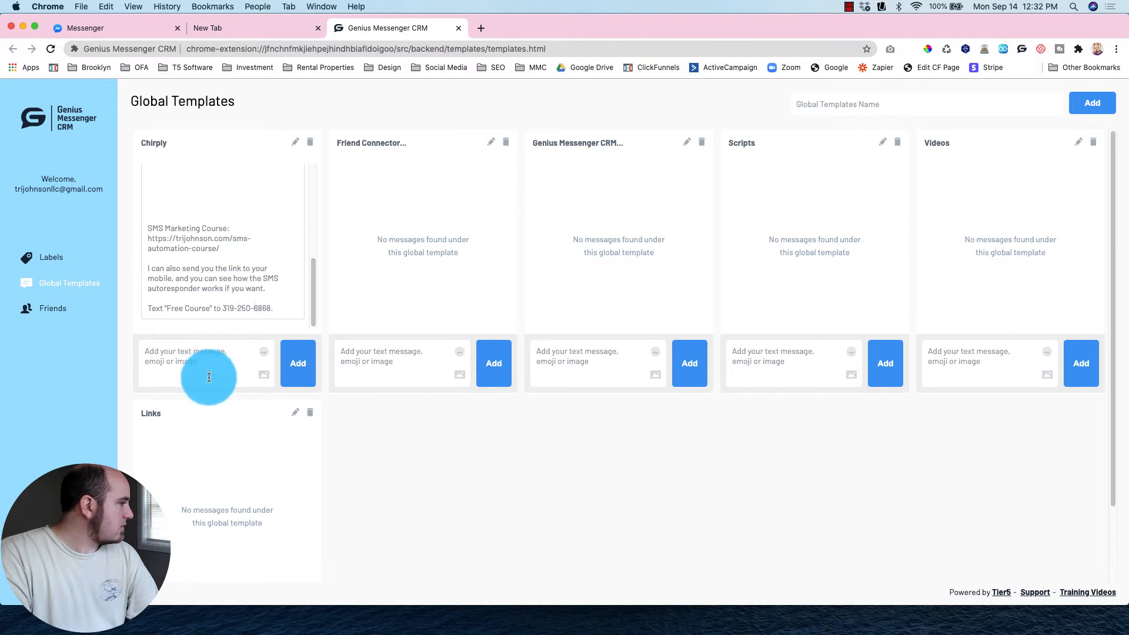
{"action": "left_click", "coordinate": [223, 361]}
{"action": "key", "text": "super+Tab"}
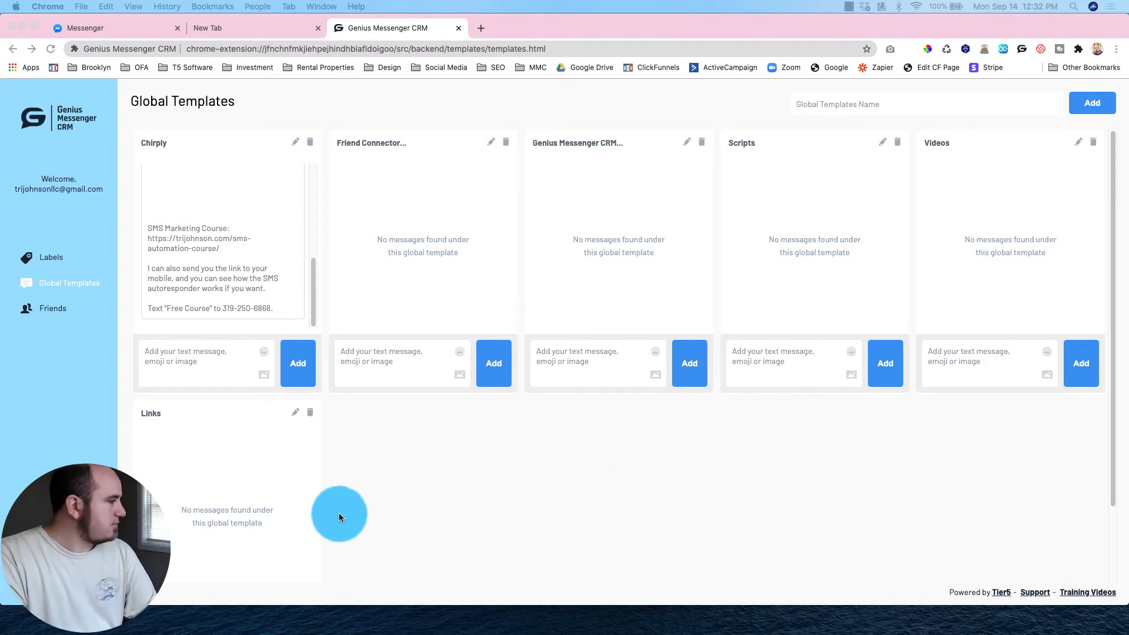
{"action": "left_click", "coordinate": [167, 369]}
{"action": "key", "text": "super+v"}
{"action": "left_click", "coordinate": [296, 369]}
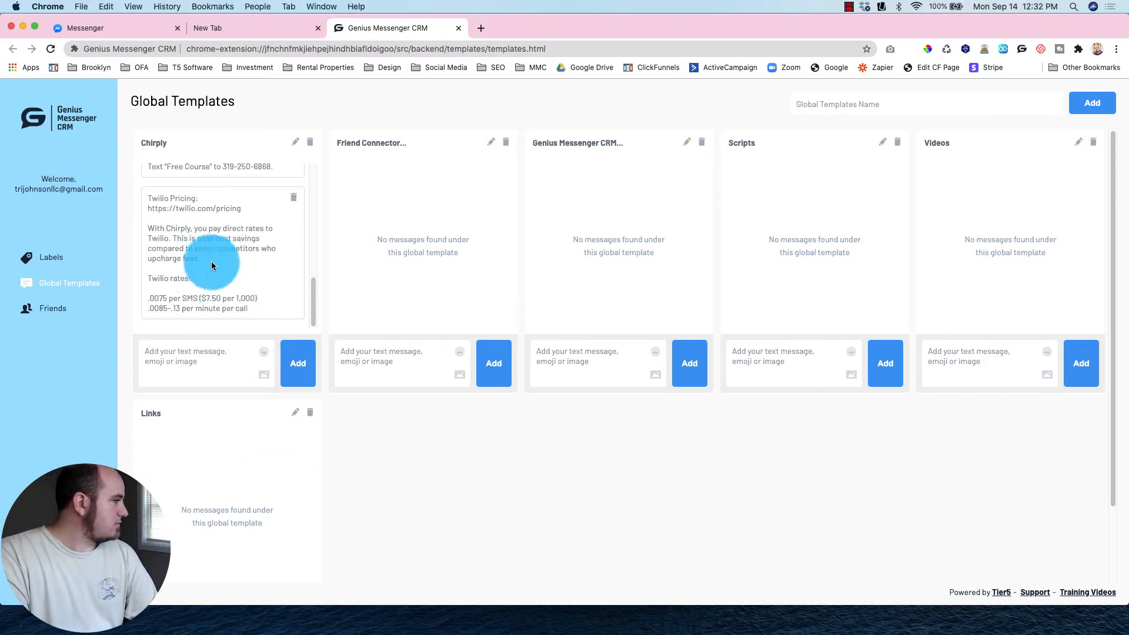
- Copy only the text of the SMS Marketing Course message, without its leading blank space, and add it as a new Chirply message
{"action": "scroll", "coordinate": [219, 262], "scroll_direction": "up", "scroll_amount": 2}
{"action": "scroll", "coordinate": [220, 263], "scroll_direction": "up", "scroll_amount": 5}
{"action": "scroll", "coordinate": [224, 257], "scroll_direction": "down", "scroll_amount": 4}
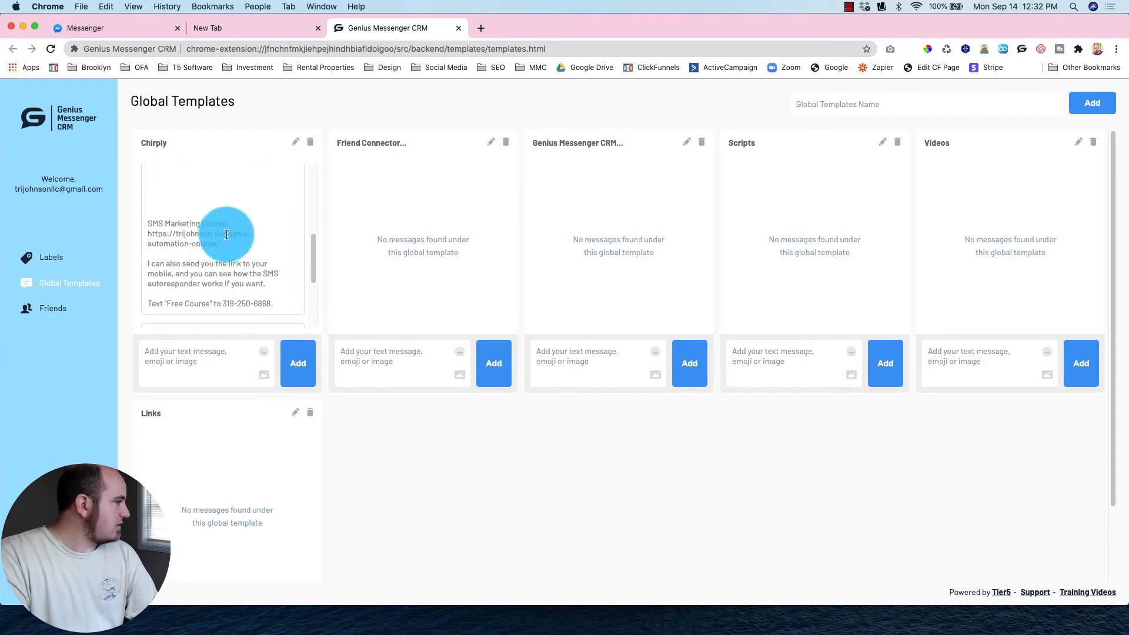
{"action": "left_click_drag", "start_coordinate": [278, 295], "coordinate": [206, 264]}
{"action": "left_click", "coordinate": [296, 298]}
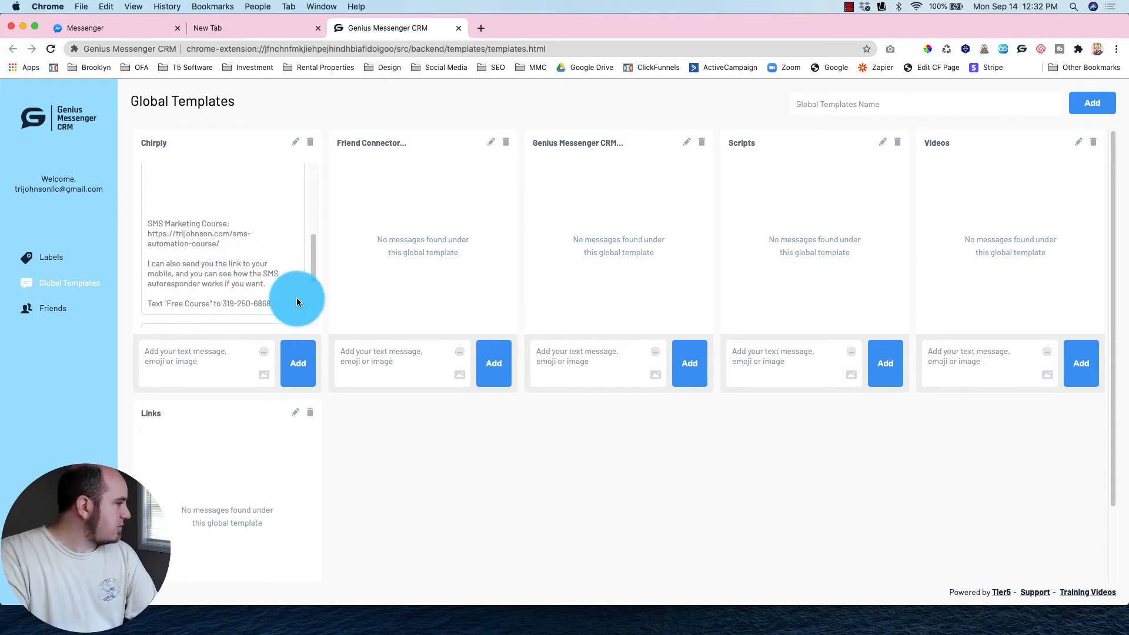
{"action": "left_click_drag", "start_coordinate": [287, 300], "coordinate": [150, 225]}
{"action": "key", "text": "super+c"}
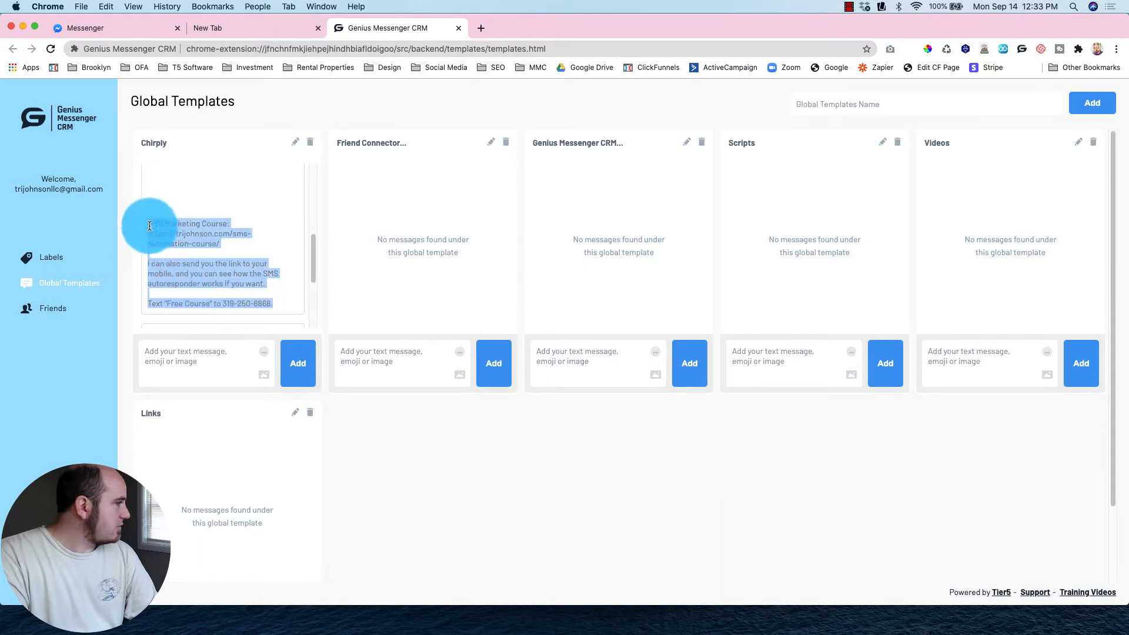
{"action": "left_click", "coordinate": [175, 359]}
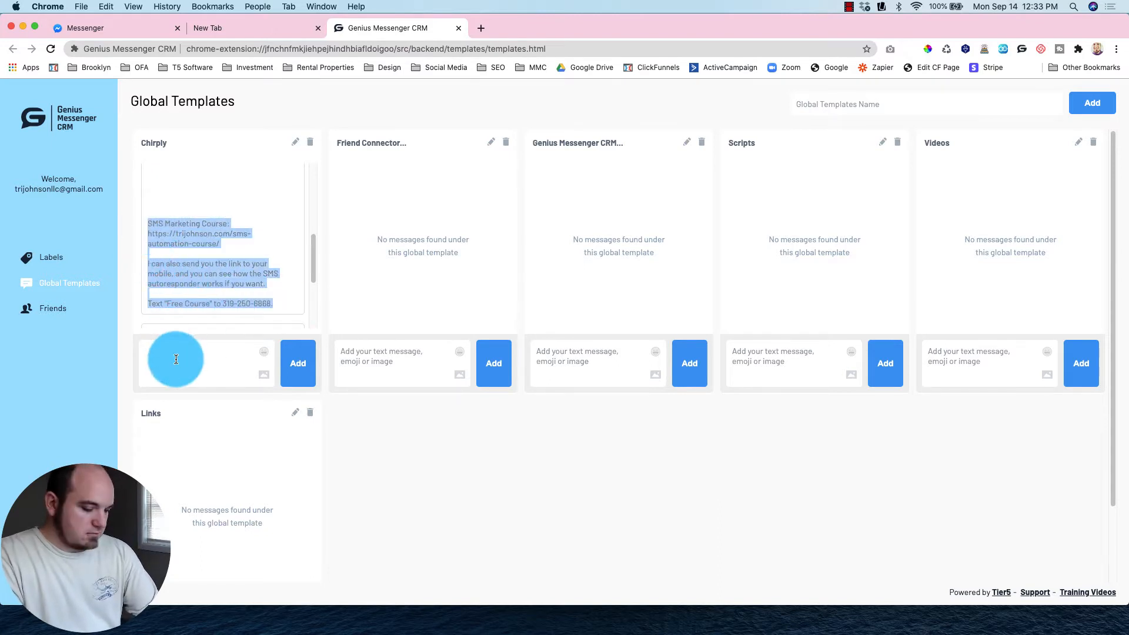
{"action": "key", "text": "super+v"}
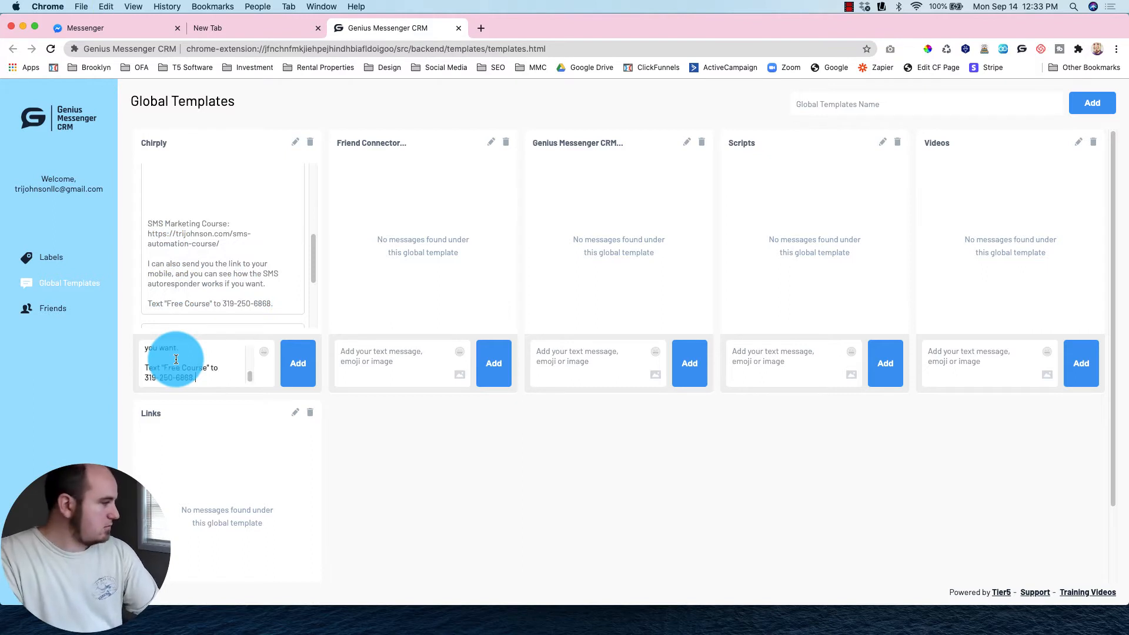
{"action": "left_click", "coordinate": [298, 363]}
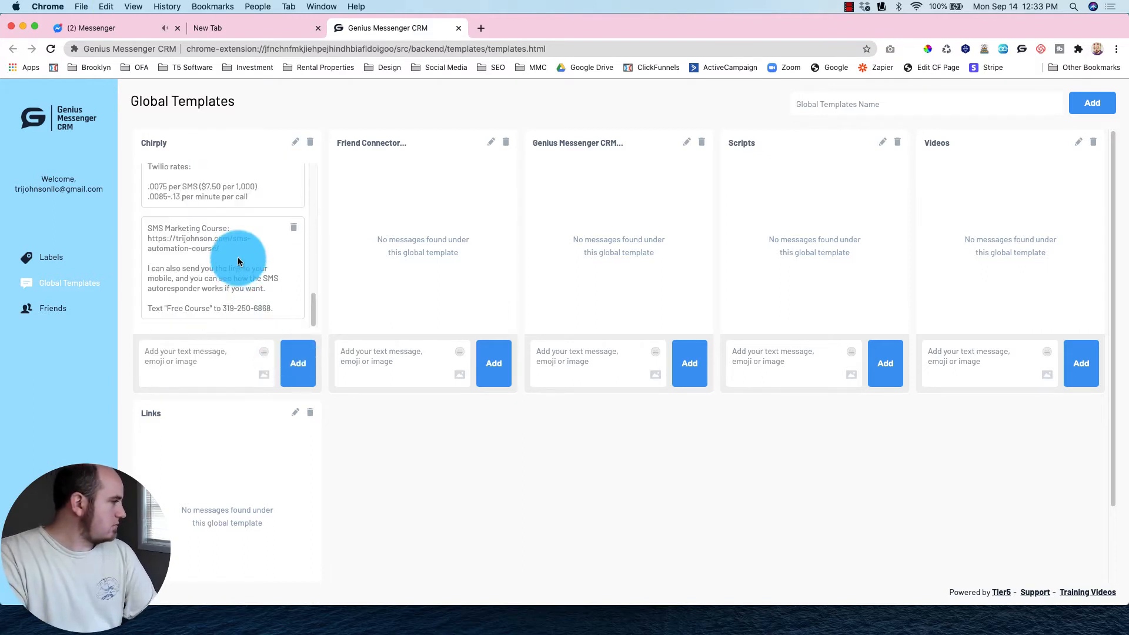
- Delete the original SMS Marketing Course message with the large blank space from the Chirply template
{"action": "scroll", "coordinate": [238, 261], "scroll_direction": "up", "scroll_amount": 5}
{"action": "left_click", "coordinate": [295, 190]}
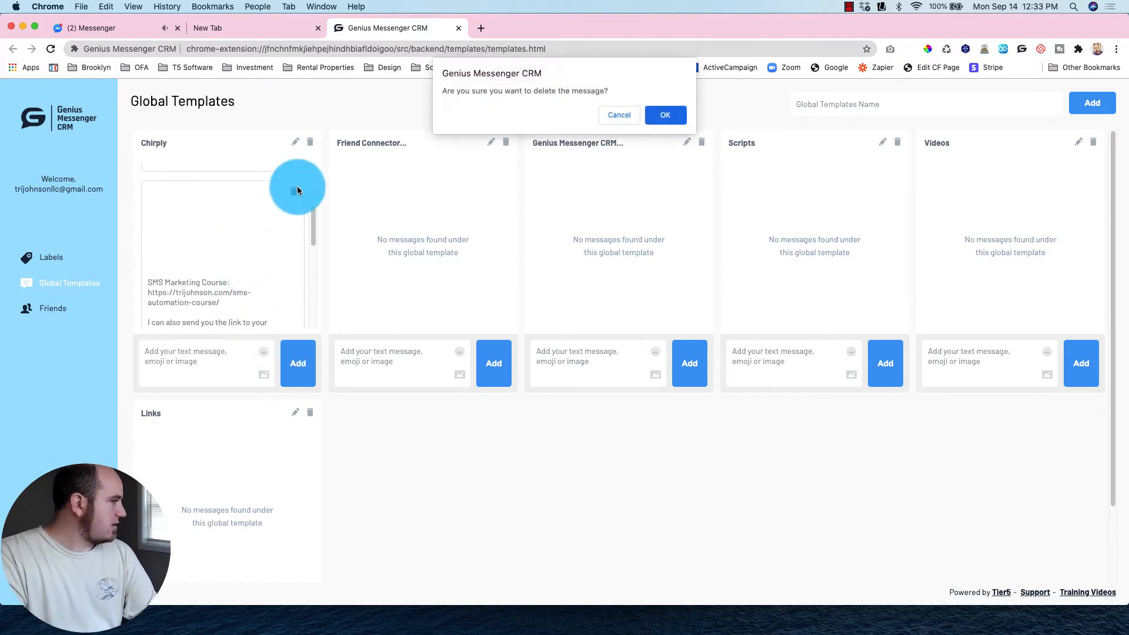
{"action": "left_click", "coordinate": [665, 114]}
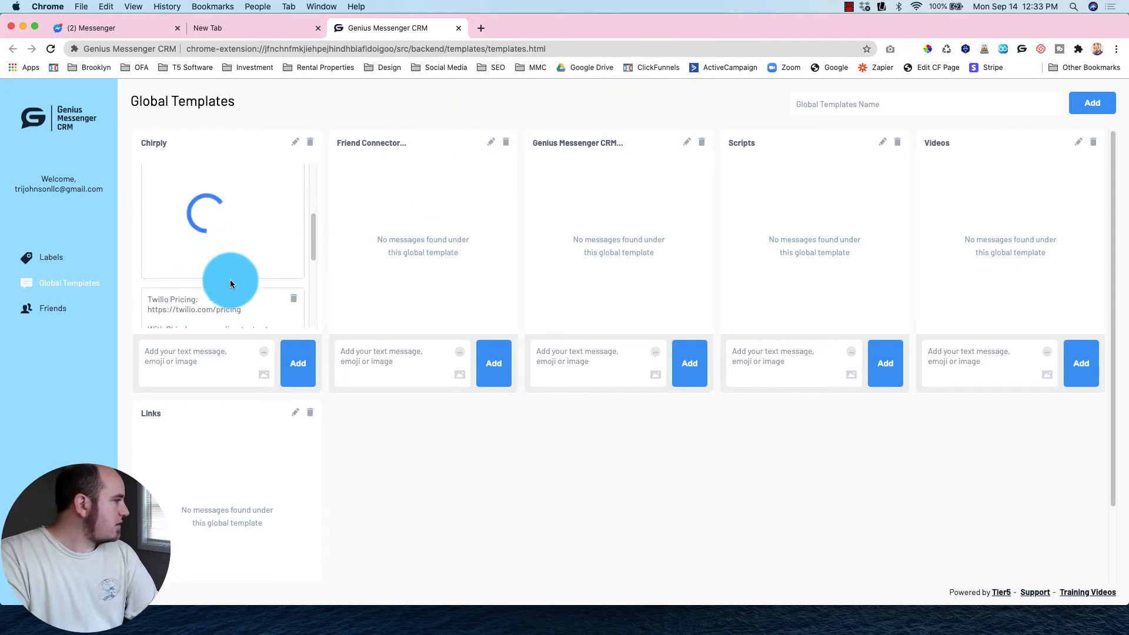
{"action": "scroll", "coordinate": [216, 269], "scroll_direction": "down", "scroll_amount": 2}
{"action": "scroll", "coordinate": [216, 269], "scroll_direction": "down", "scroll_amount": 2}
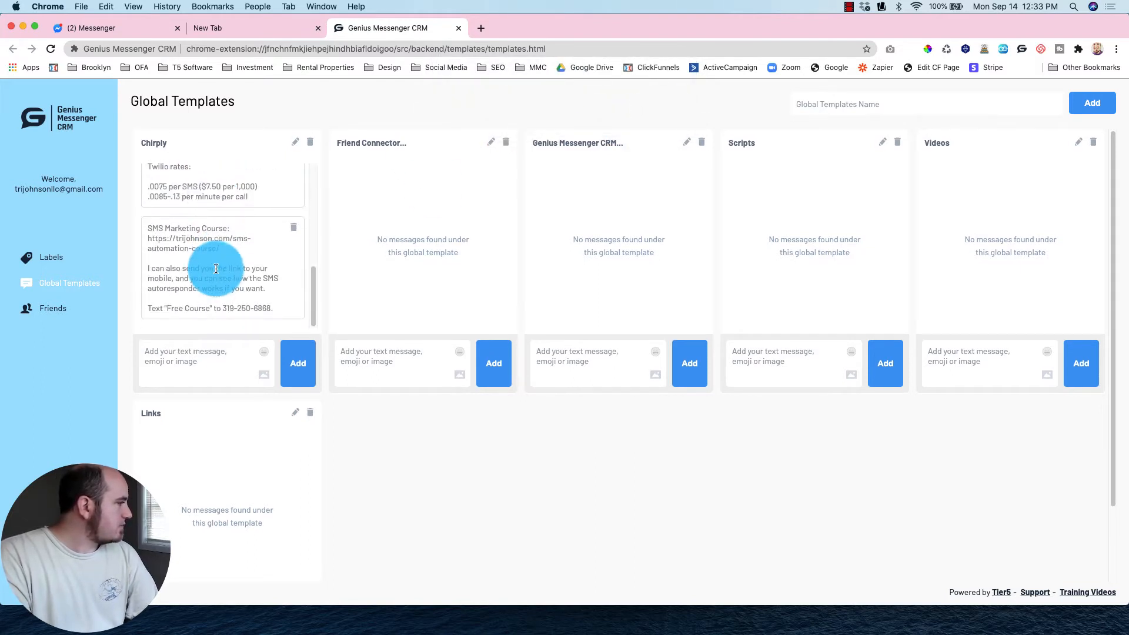
{"action": "scroll", "coordinate": [215, 269], "scroll_direction": "up", "scroll_amount": 4}
- Switch to Messenger and review the images and messages in the Chirply template available for sending in the group chat
{"action": "left_click", "coordinate": [88, 27]}
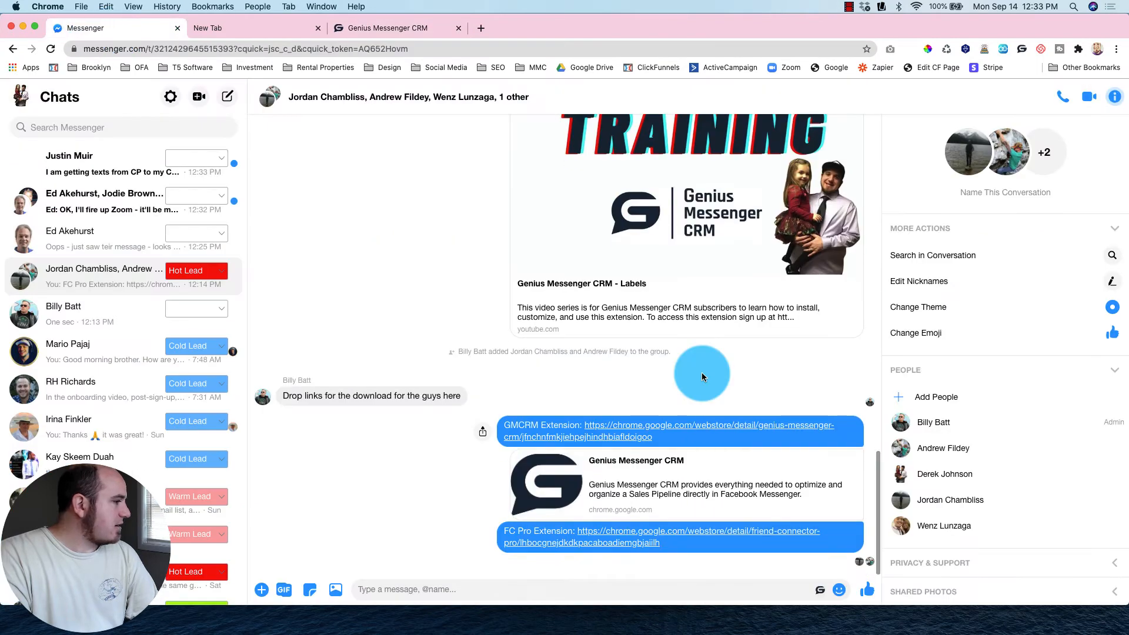
{"action": "left_click", "coordinate": [819, 589]}
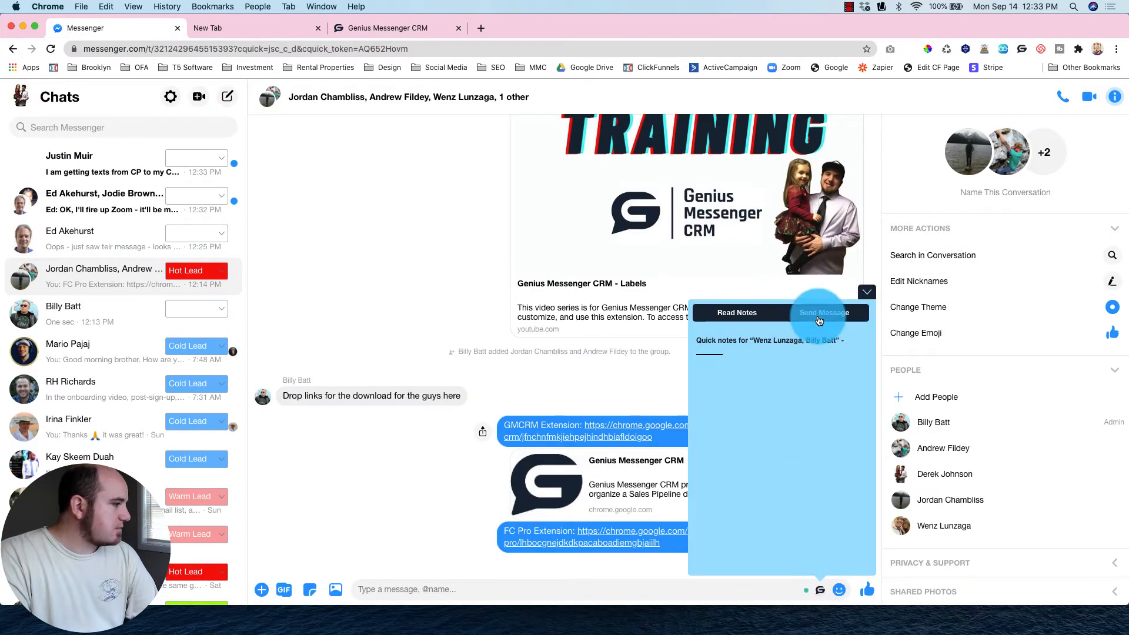
{"action": "left_click", "coordinate": [818, 320]}
{"action": "left_click", "coordinate": [787, 368]}
{"action": "scroll", "coordinate": [813, 441], "scroll_direction": "down", "scroll_amount": 6}
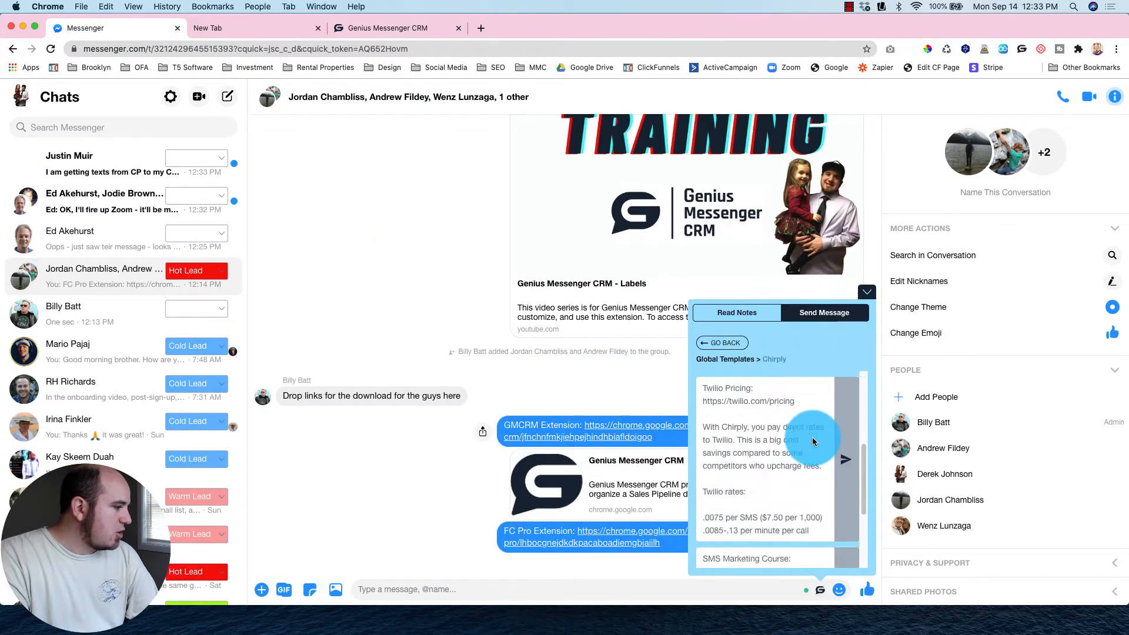
{"action": "scroll", "coordinate": [812, 440], "scroll_direction": "up", "scroll_amount": 6}
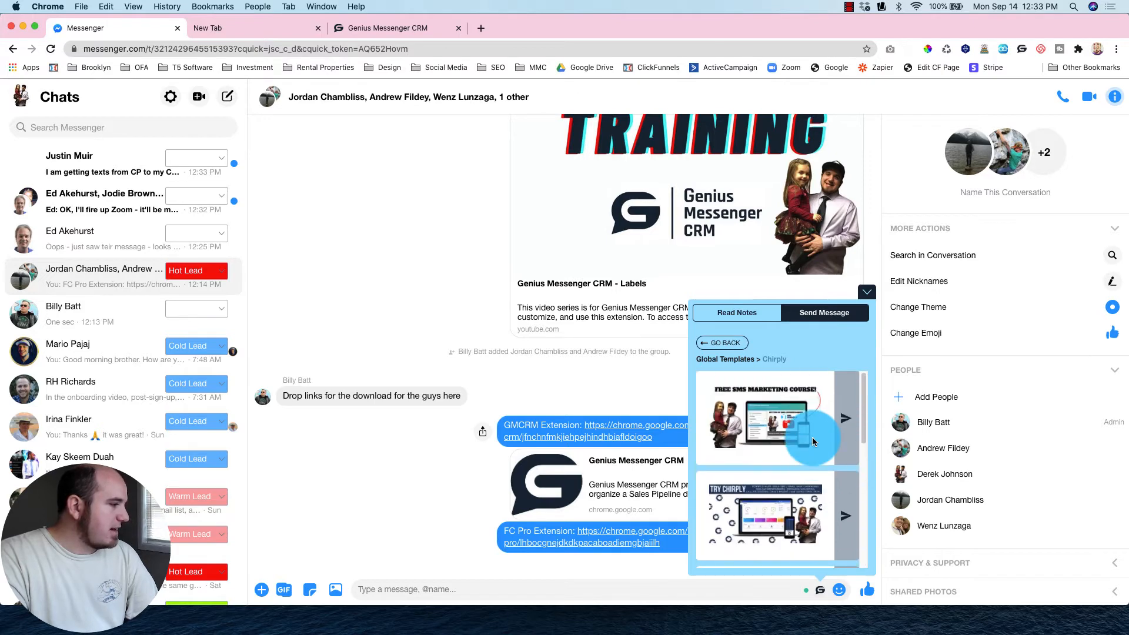
{"action": "scroll", "coordinate": [812, 436], "scroll_direction": "down", "scroll_amount": 6}
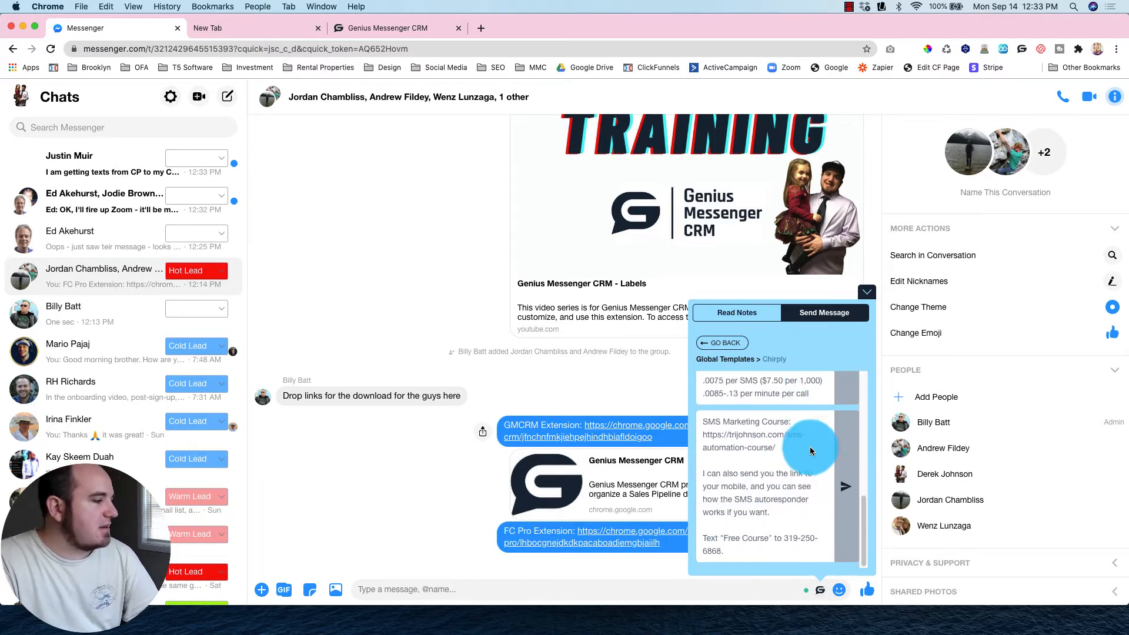
{"action": "scroll", "coordinate": [741, 441], "scroll_direction": "up", "scroll_amount": 6}
{"action": "left_click", "coordinate": [736, 350]}
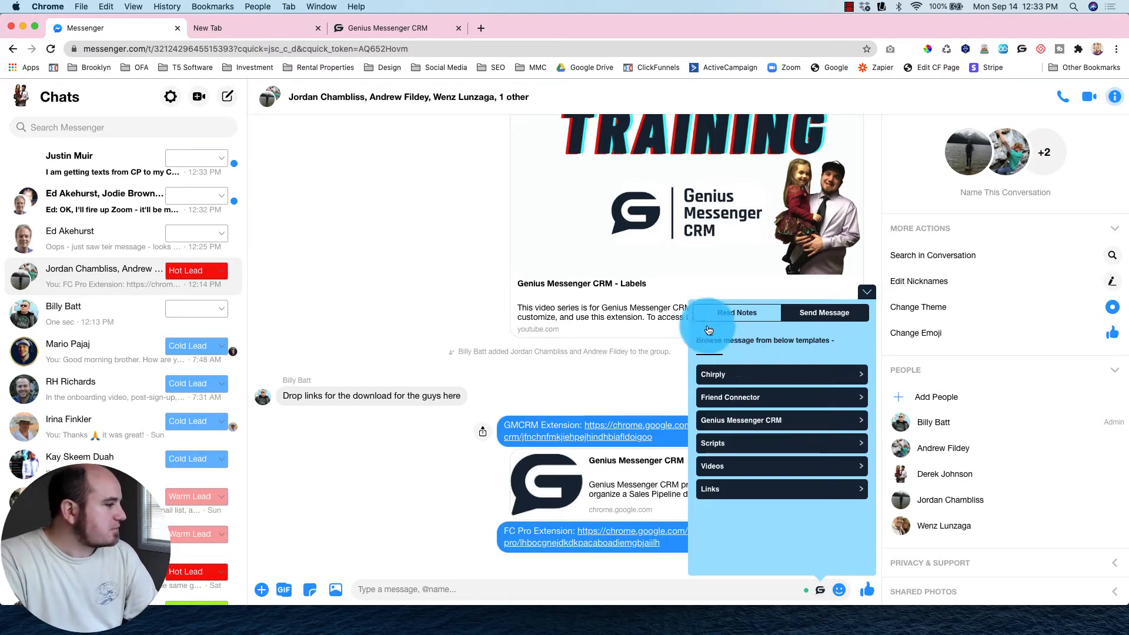
{"action": "left_click", "coordinate": [382, 28]}
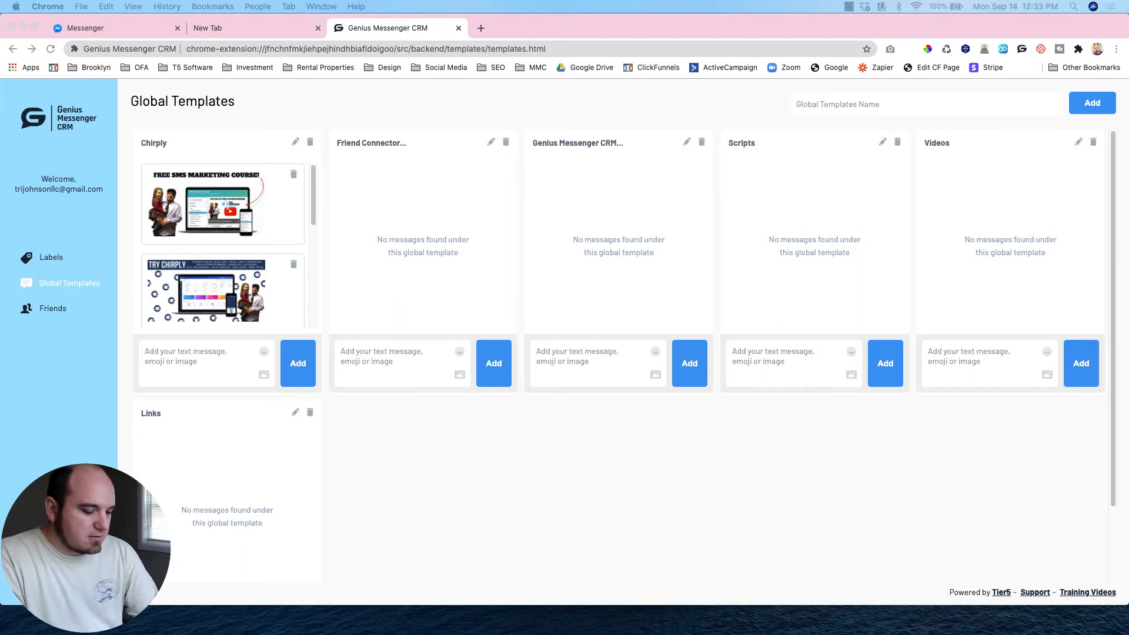
{"action": "left_click", "coordinate": [945, 349]}
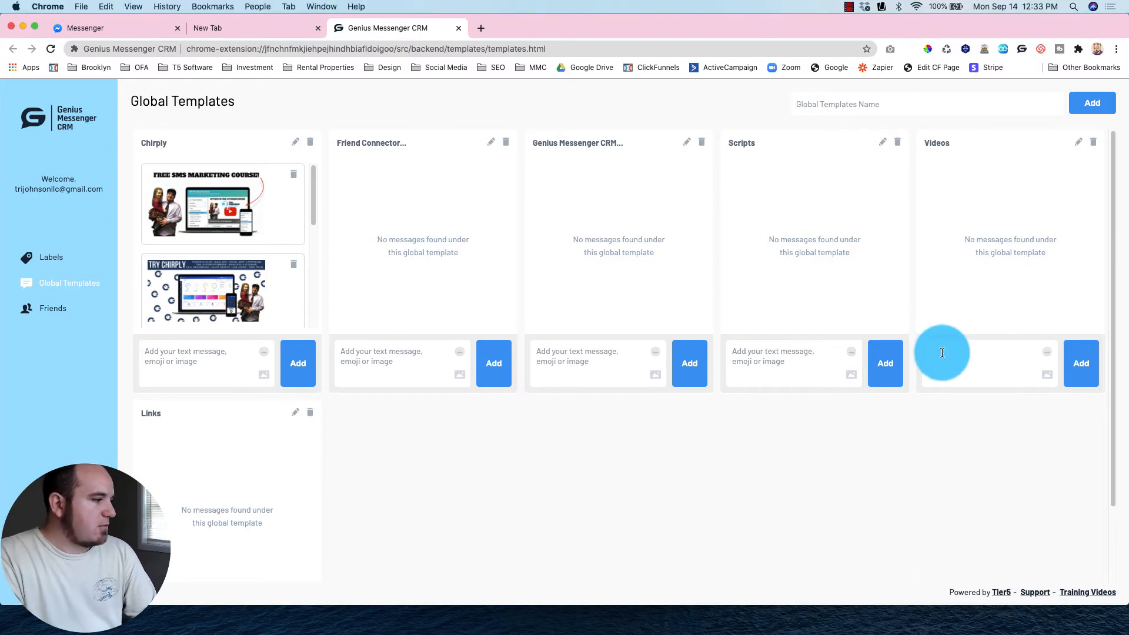
{"action": "type", "text": "Pre-launch video: https://youtu.be/lYvjspptsyQ"}
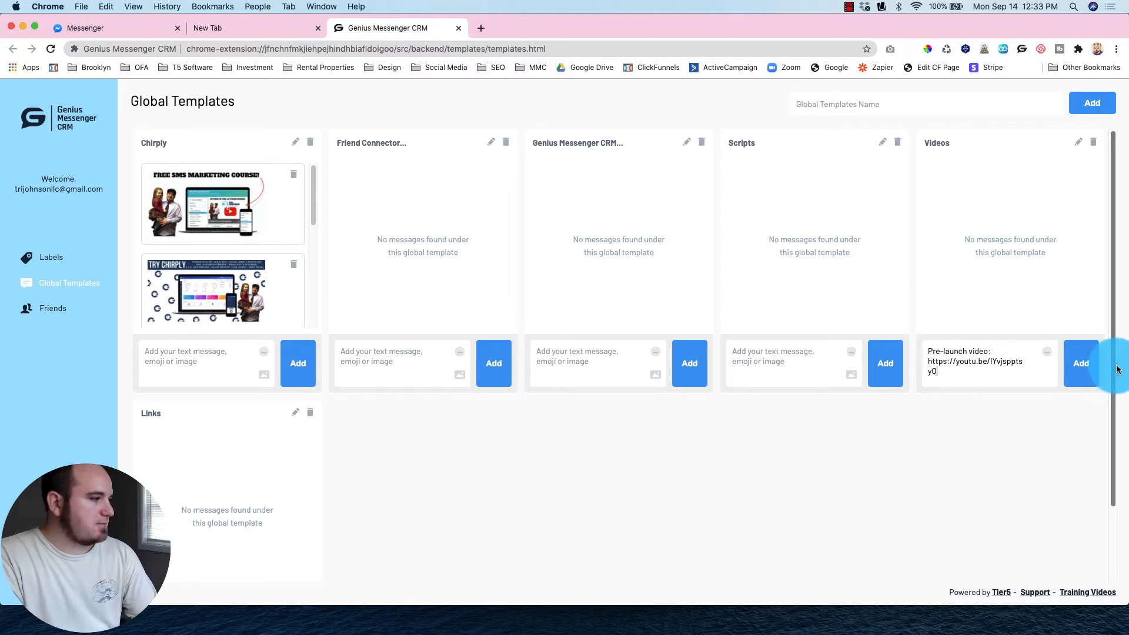
{"action": "left_click", "coordinate": [1080, 362]}
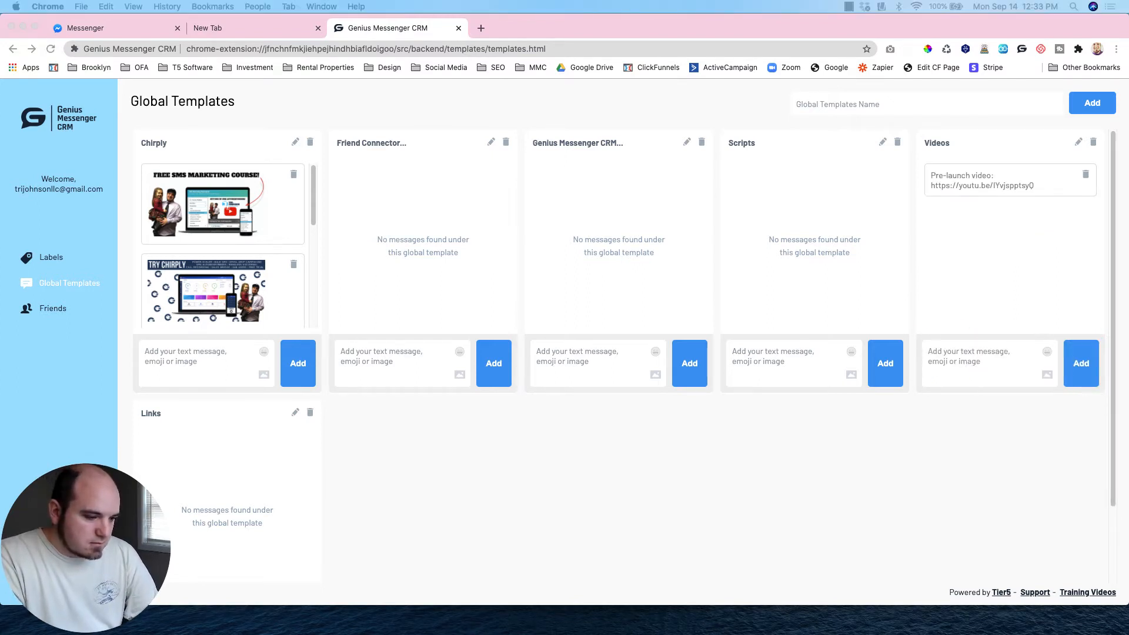
{"action": "left_click", "coordinate": [977, 355]}
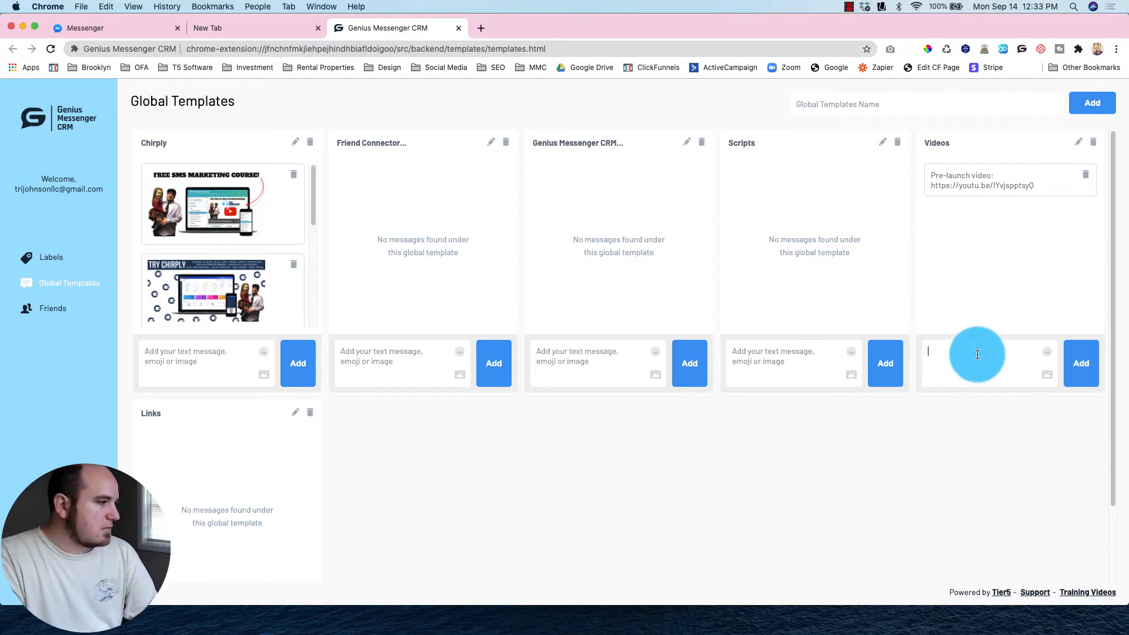
{"action": "type", "text": "Upload leads in Chirply: https://youtu.be/S4C6Oj8GiuA"}
{"action": "left_click", "coordinate": [1079, 371]}
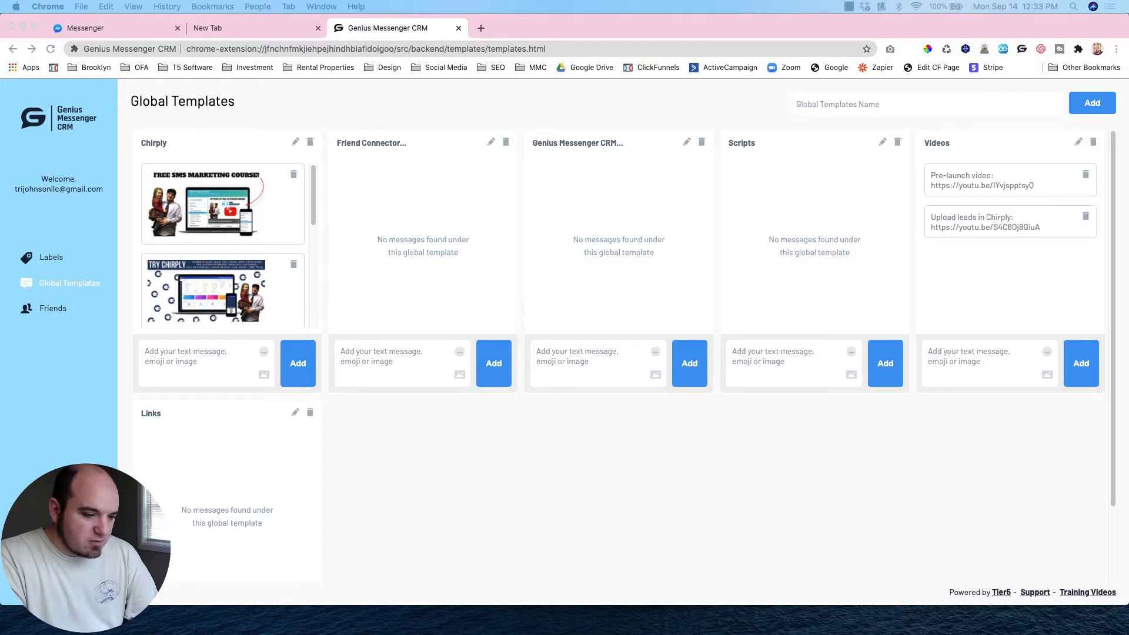
{"action": "left_click", "coordinate": [958, 361]}
{"action": "type", "text": "Friend Connector demo: https://youtu.be/XNISzAe7un8"}
{"action": "left_click", "coordinate": [1080, 363]}
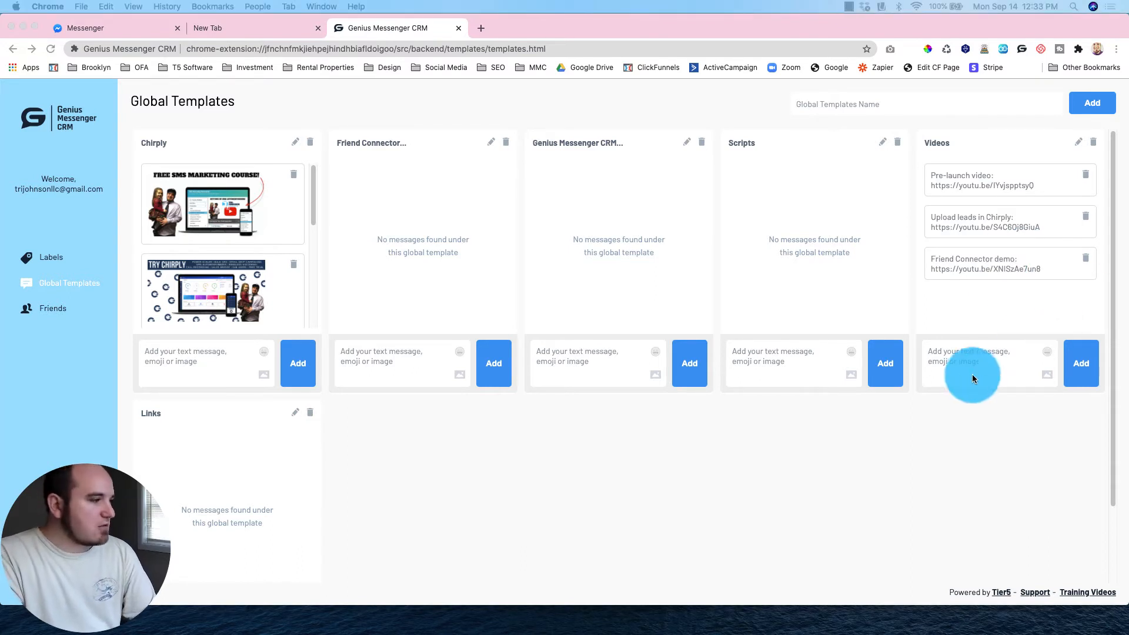
{"action": "left_click", "coordinate": [972, 377]}
{"action": "type", "text": "Genius Messenger CRM (Pre-launch): https://youtu.be/lYvjspptsyQ"}
{"action": "left_click", "coordinate": [1086, 364]}
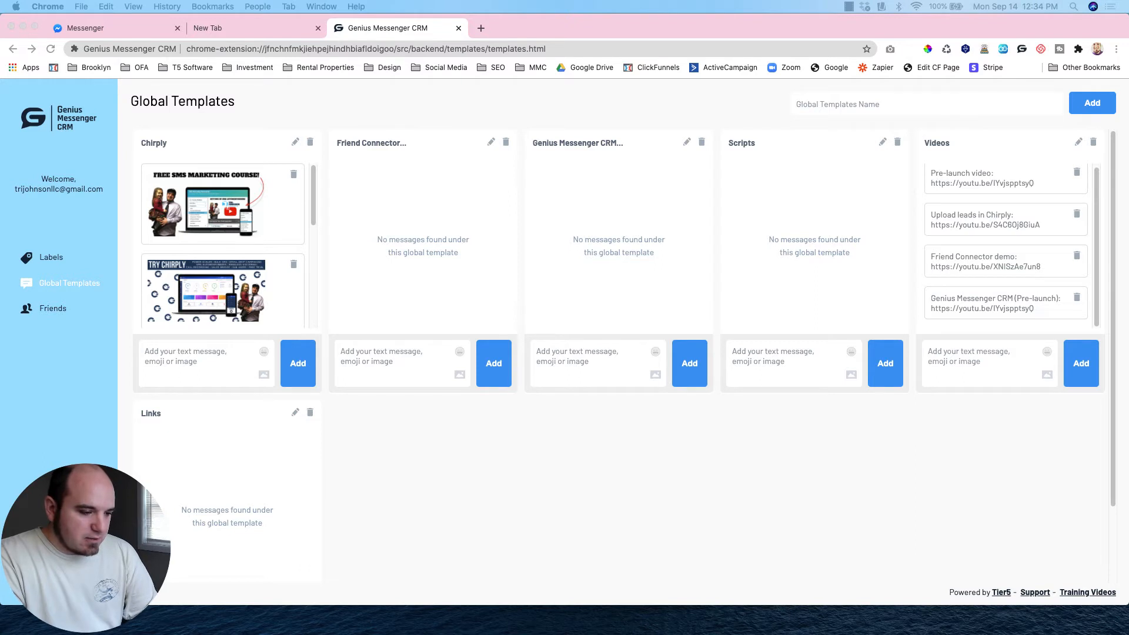
{"action": "left_click", "coordinate": [987, 379]}
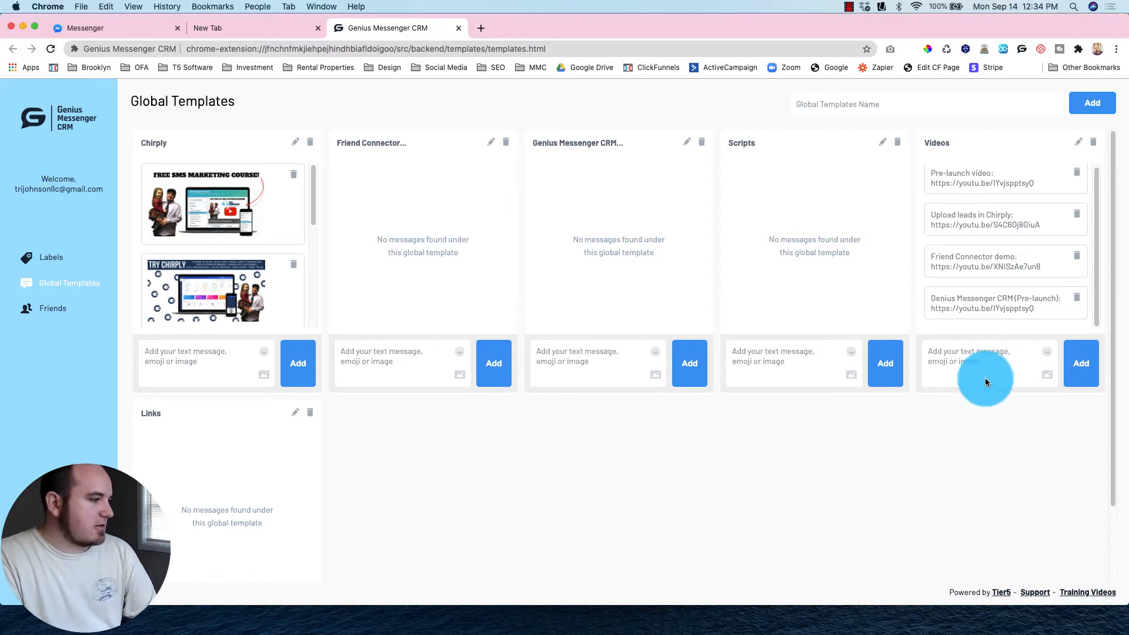
{"action": "left_click", "coordinate": [962, 366]}
{"action": "type", "text": "Chirply software demo: https://youtu.be/y09tROAsJNk"}
{"action": "left_click", "coordinate": [1080, 363]}
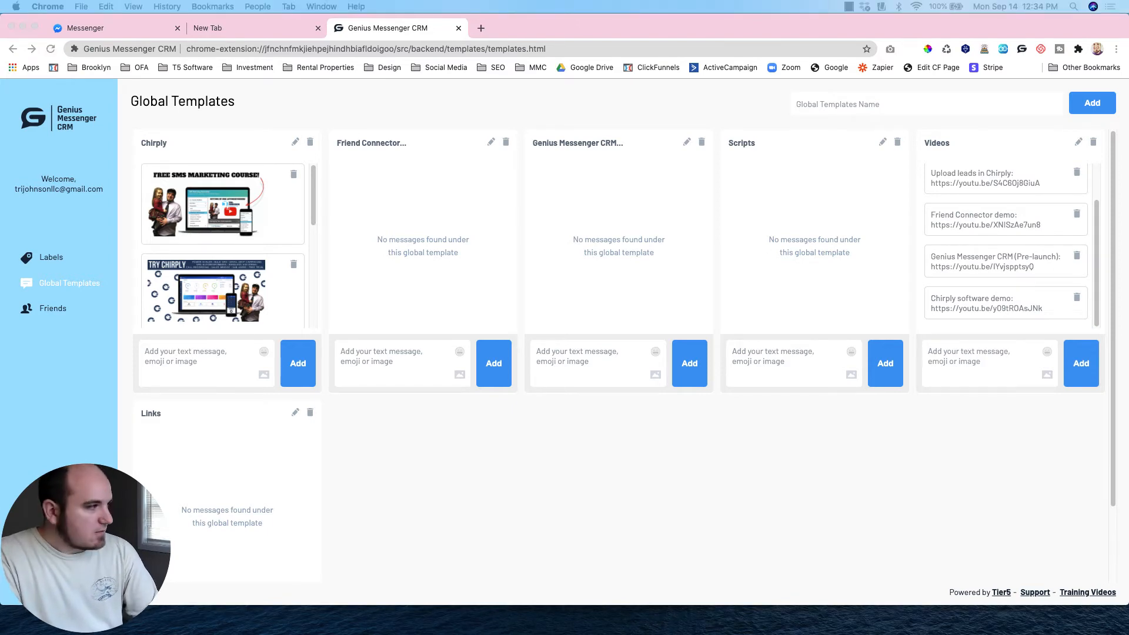
{"action": "left_click", "coordinate": [648, 438]}
{"action": "left_click", "coordinate": [217, 564]}
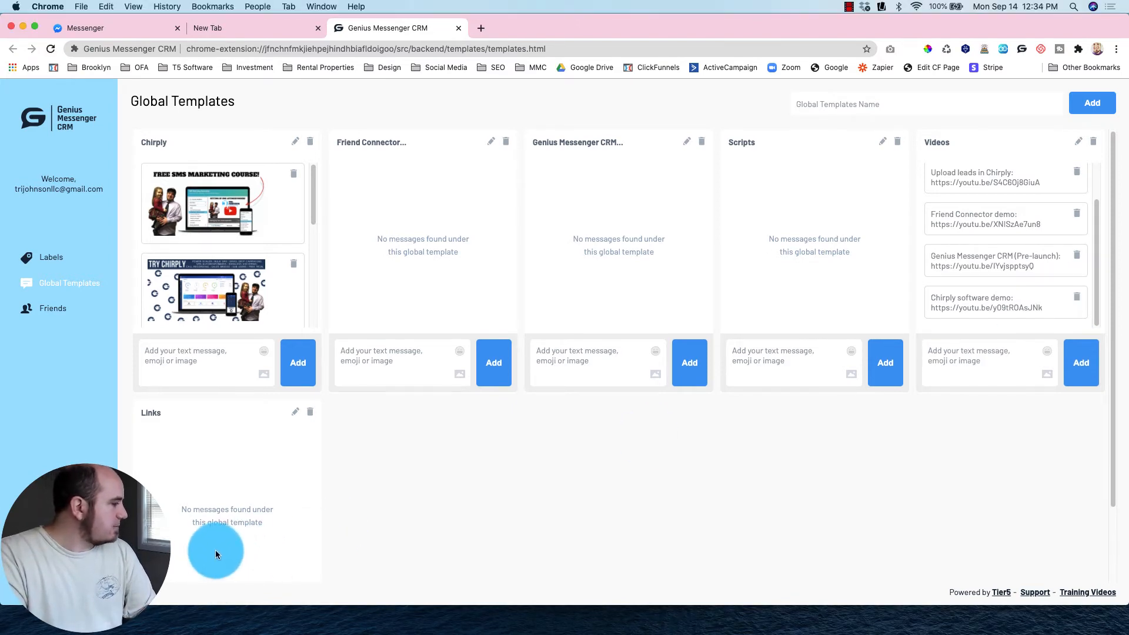
{"action": "scroll", "coordinate": [215, 549], "scroll_direction": "down", "scroll_amount": 3}
{"action": "type", "text": "Chirply: https://chirply.trijohnson.com"}
{"action": "left_click", "coordinate": [298, 542]}
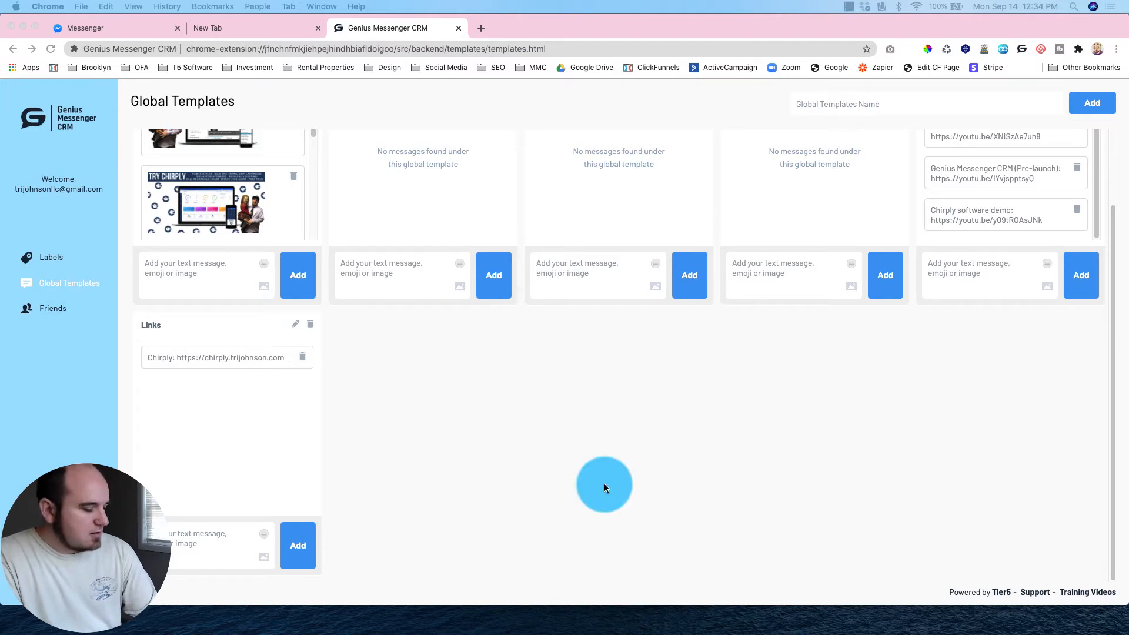
{"action": "left_click", "coordinate": [178, 548]}
{"action": "type", "text": "Friend Connector: https://freefunnelmastery.com/fc-cart"}
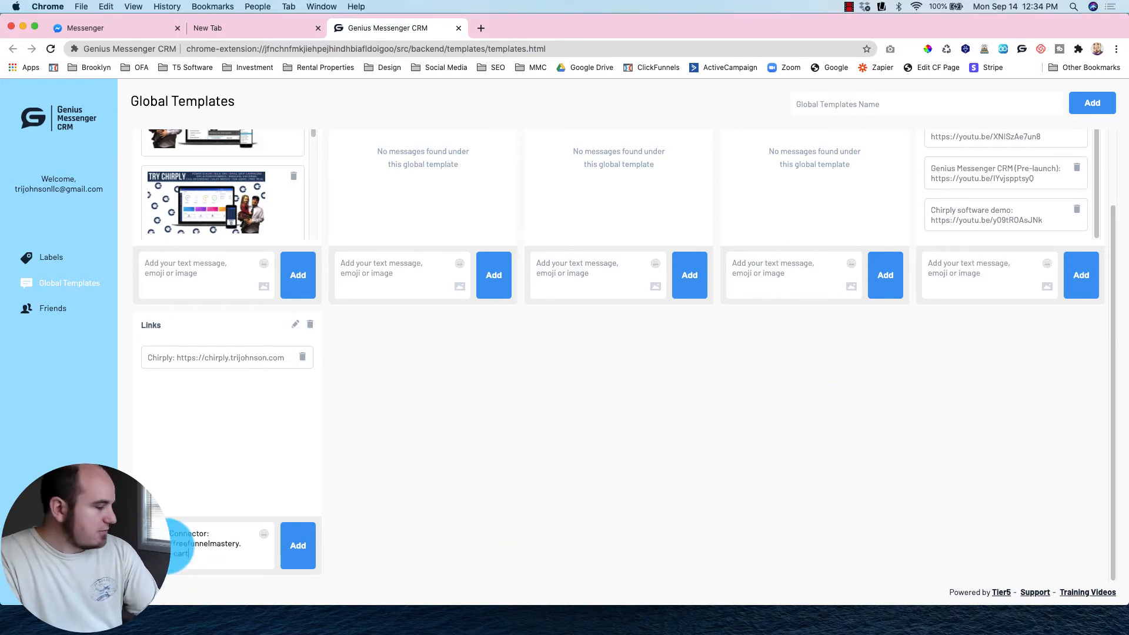
{"action": "left_click", "coordinate": [298, 545]}
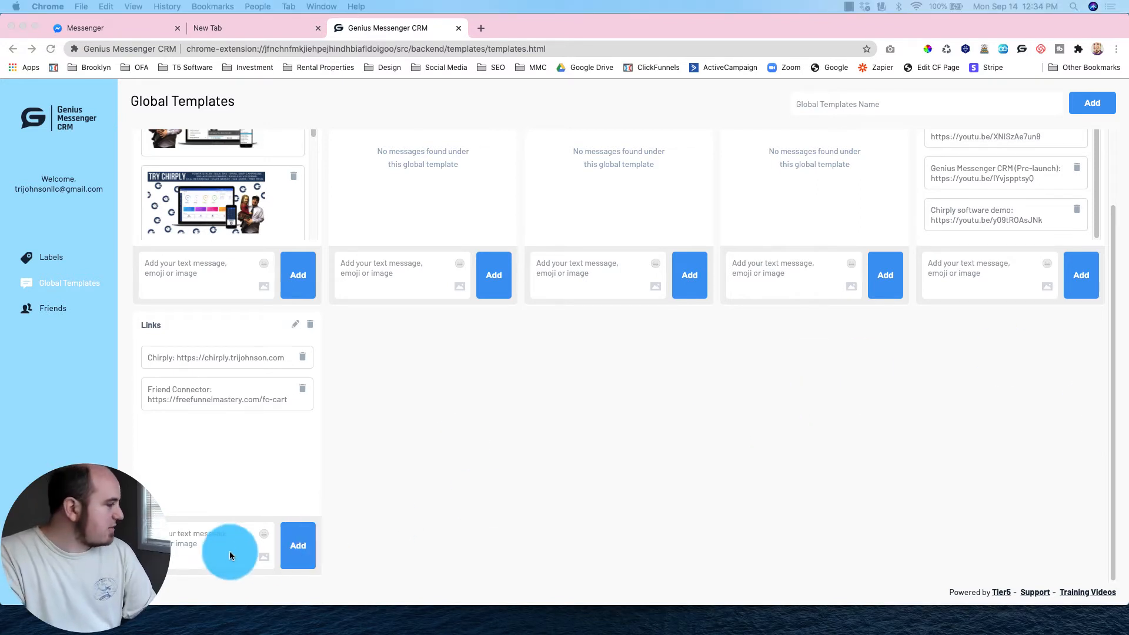
{"action": "left_click", "coordinate": [202, 540]}
{"action": "type", "text": "Genius Messenger CRM: https://geniusmessengercrm.trijohnson.com"}
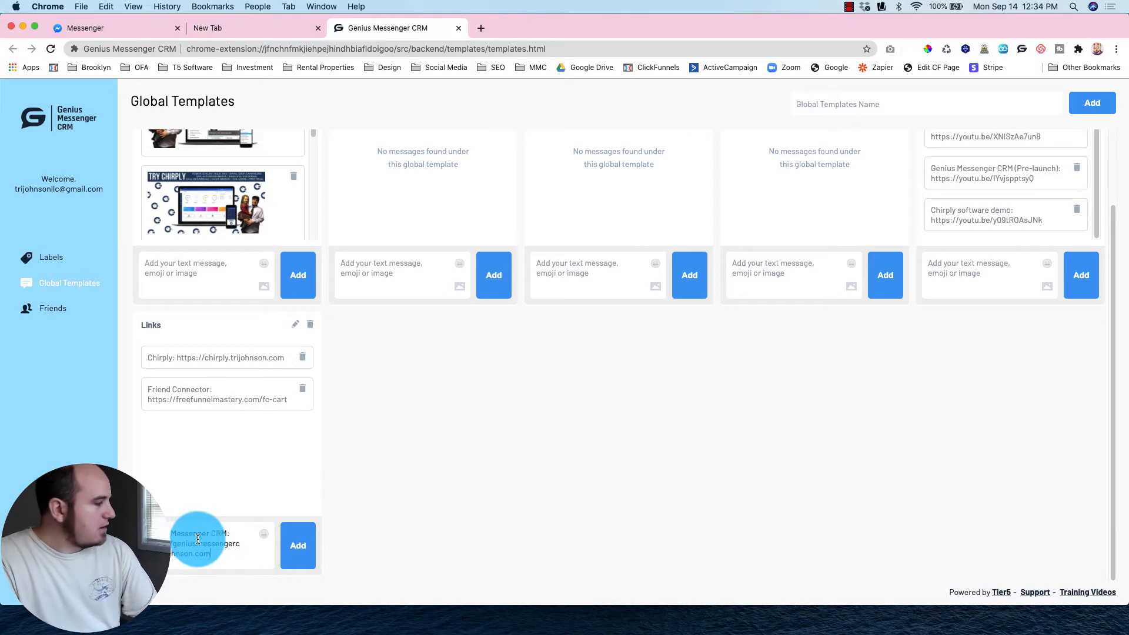
{"action": "left_click", "coordinate": [299, 545]}
{"action": "left_click", "coordinate": [945, 499]}
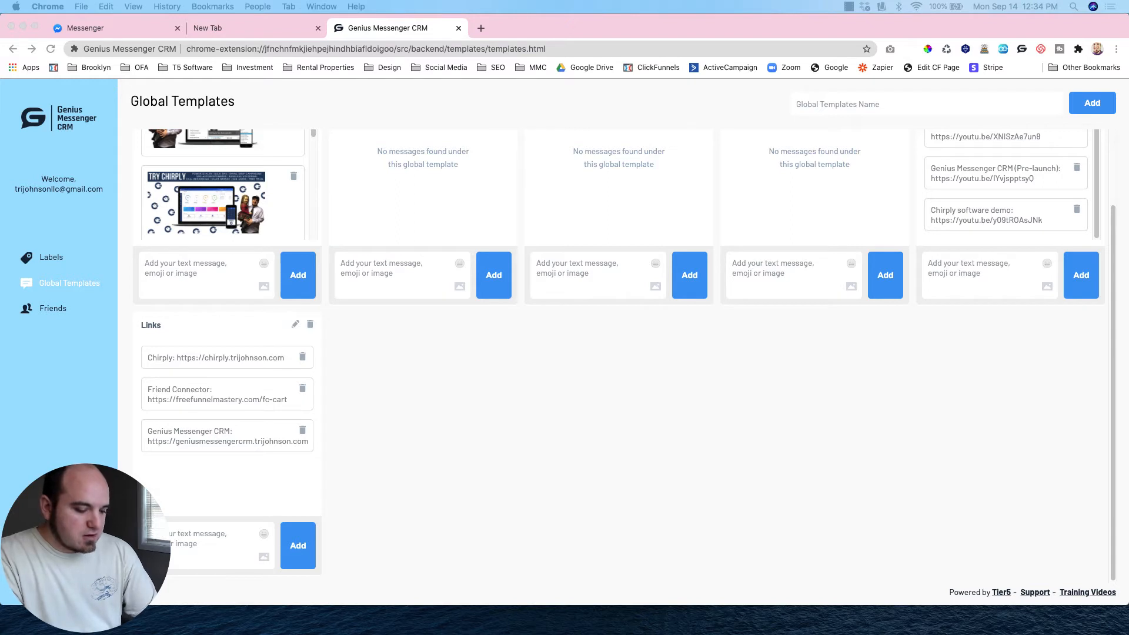
{"action": "left_click", "coordinate": [221, 549]}
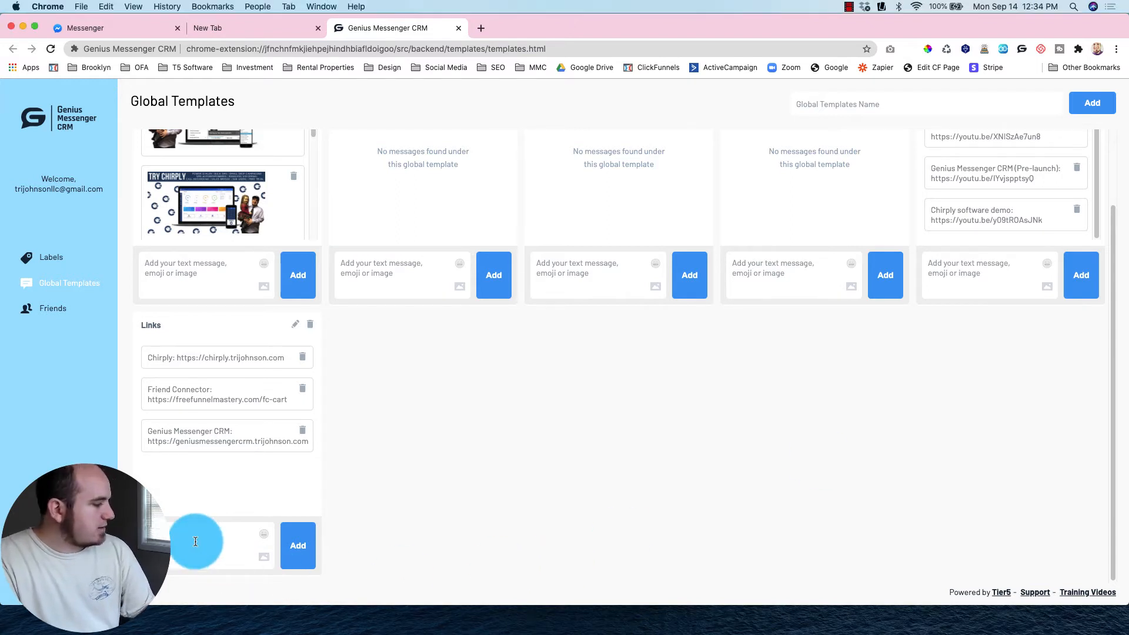
{"action": "type", "text": "Link Wizard: https://freefunnelmastery.com/link-wizard-lifetime"}
{"action": "left_click", "coordinate": [298, 545]}
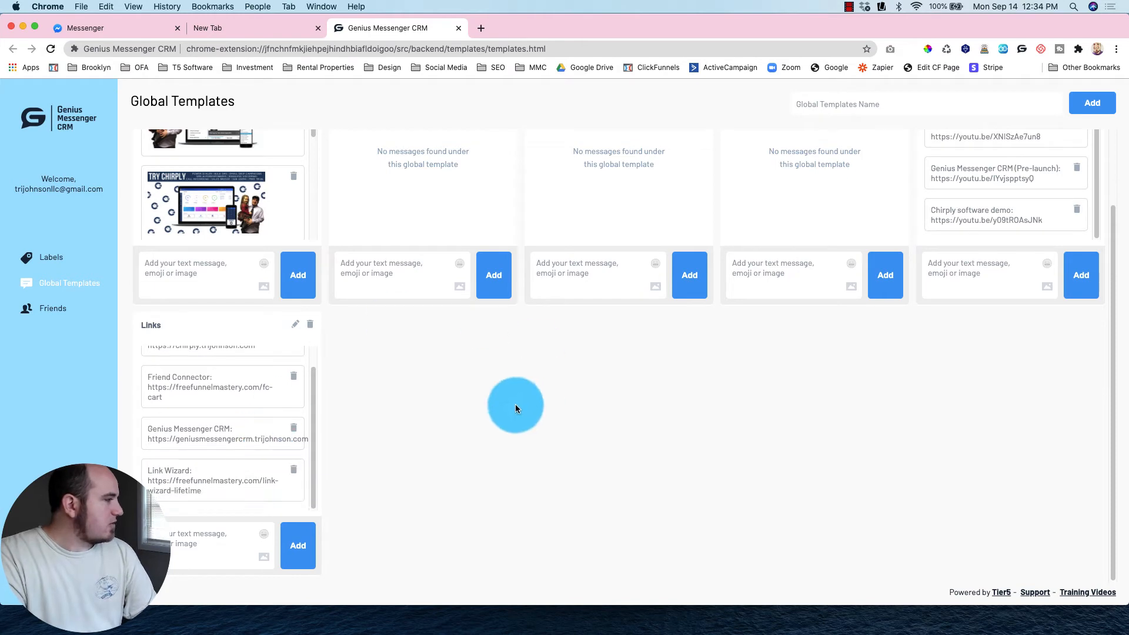
- Switch to Messenger and browse the group chat's sendable templates, including Friend Connector and Scripts
{"action": "scroll", "coordinate": [463, 382], "scroll_direction": "up", "scroll_amount": 1}
{"action": "scroll", "coordinate": [463, 385], "scroll_direction": "up", "scroll_amount": 3}
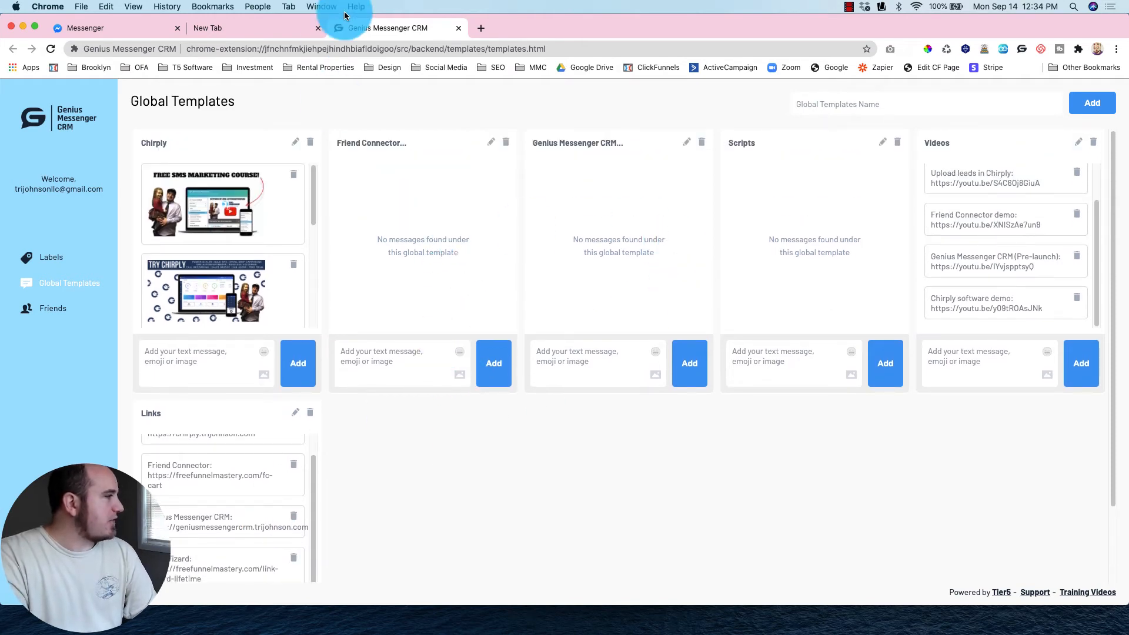
{"action": "left_click", "coordinate": [132, 25]}
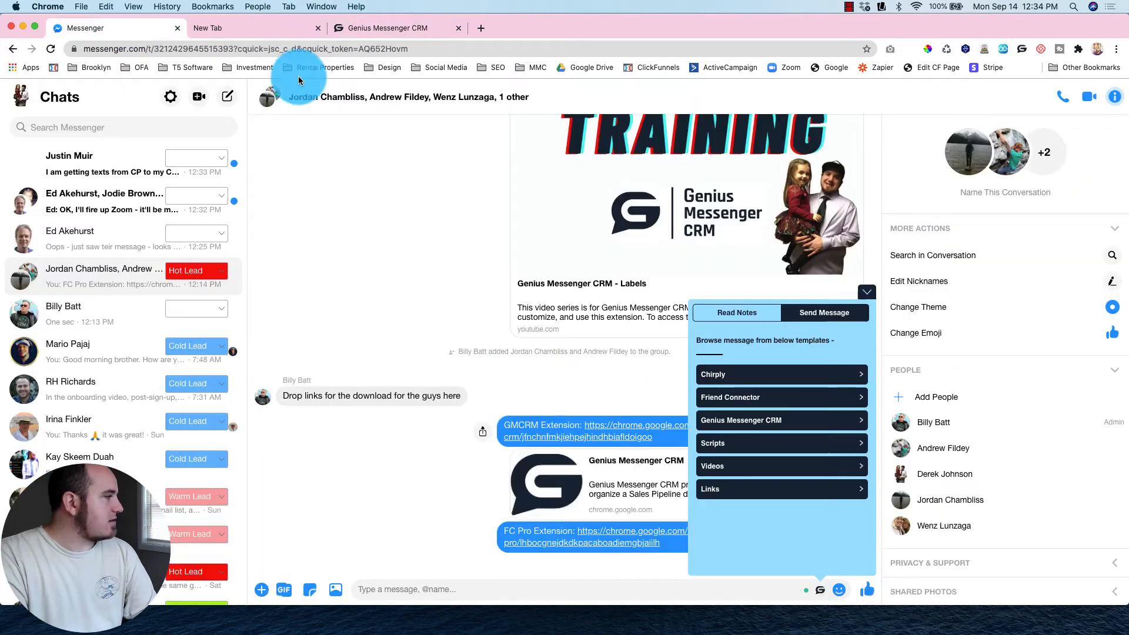
{"action": "left_click", "coordinate": [771, 401]}
{"action": "left_click", "coordinate": [717, 340]}
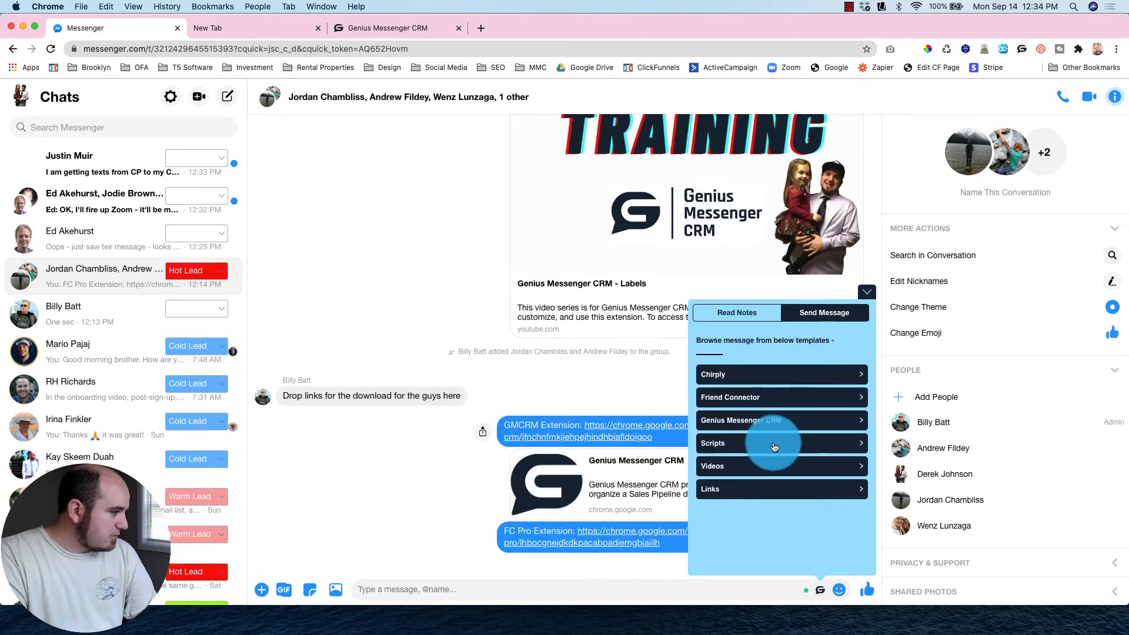
{"action": "left_click", "coordinate": [775, 446]}
{"action": "left_click", "coordinate": [723, 341]}
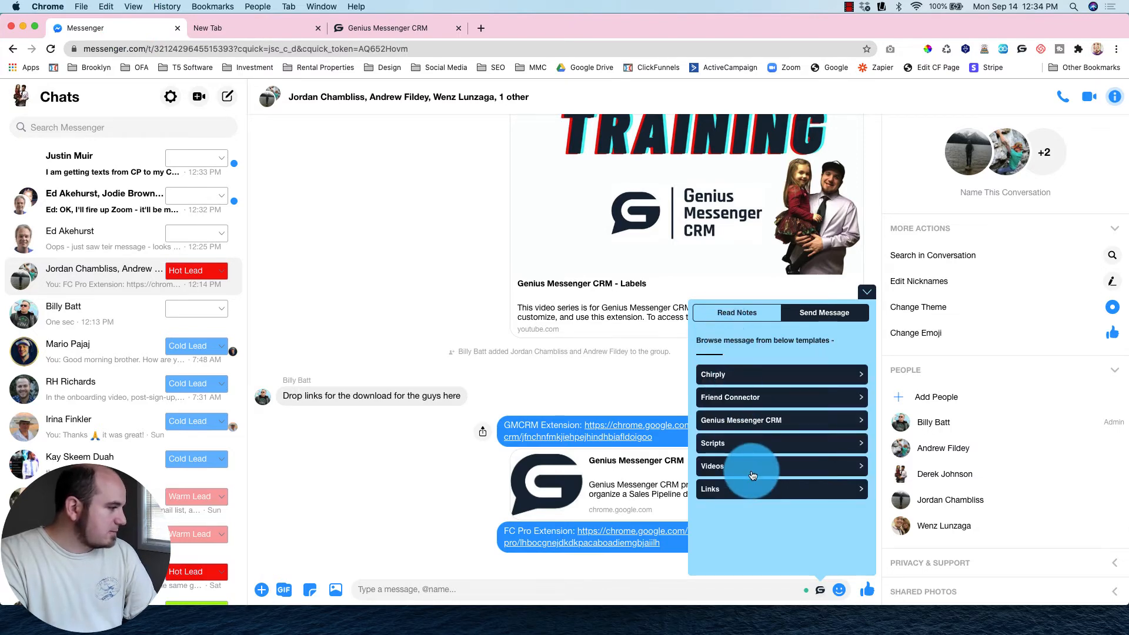
{"action": "left_click", "coordinate": [766, 458]}
{"action": "left_click", "coordinate": [717, 342]}
- Check the chat's quick notes and review the messages in the Links and Videos templates available for sending
{"action": "left_click", "coordinate": [757, 316]}
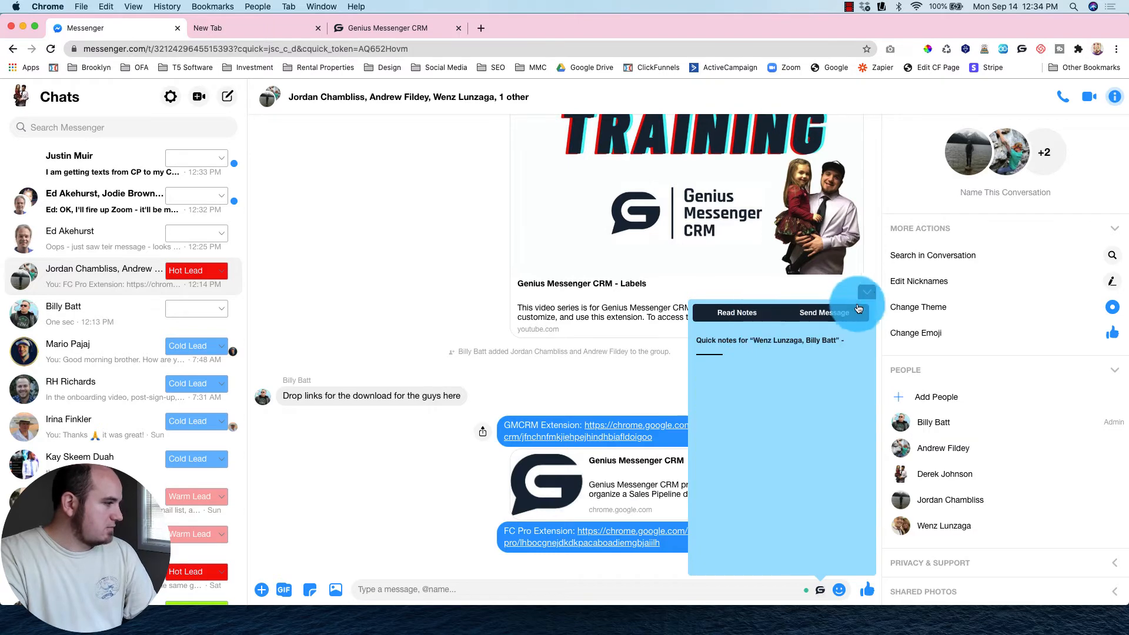
{"action": "left_click", "coordinate": [866, 294]}
{"action": "left_click", "coordinate": [821, 591]}
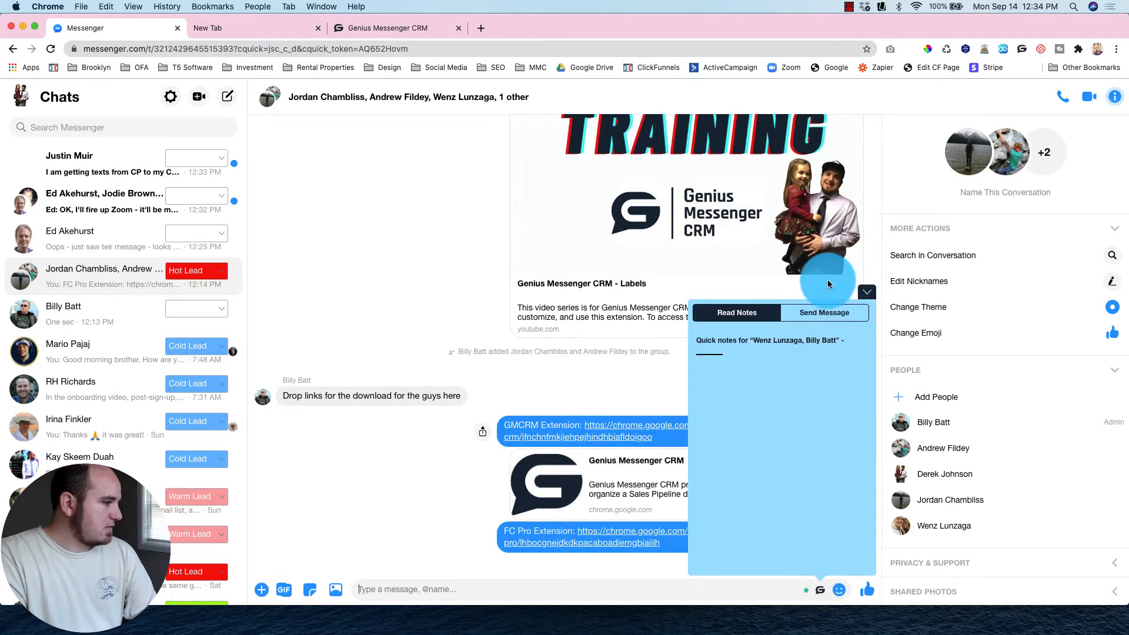
{"action": "left_click", "coordinate": [823, 312]}
{"action": "left_click", "coordinate": [765, 492]}
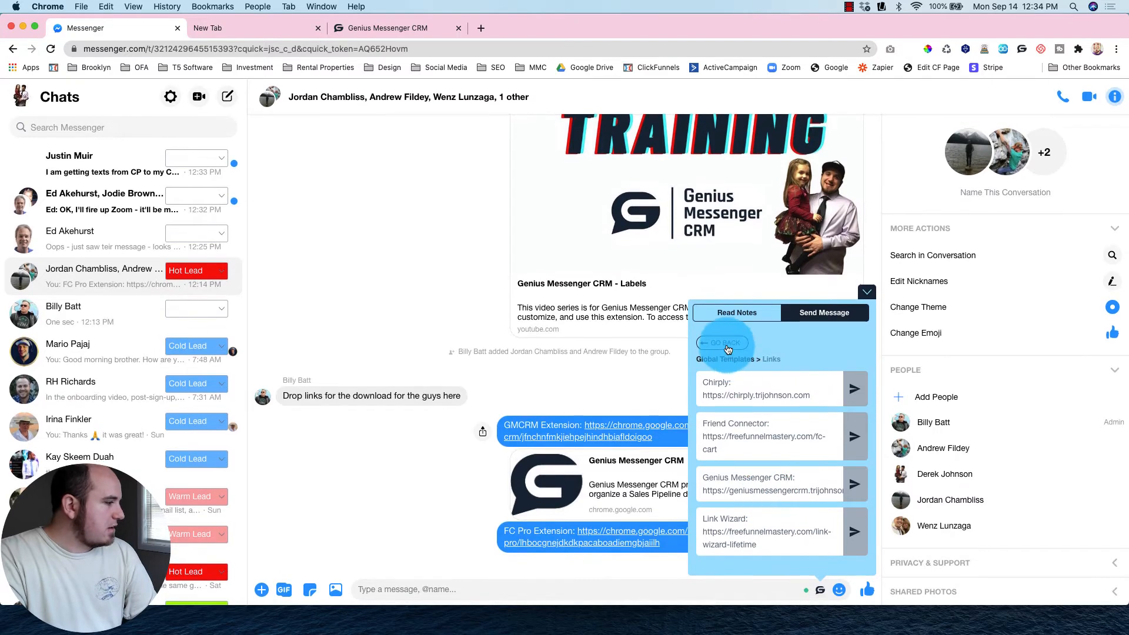
{"action": "left_click", "coordinate": [726, 345]}
{"action": "left_click", "coordinate": [761, 470]}
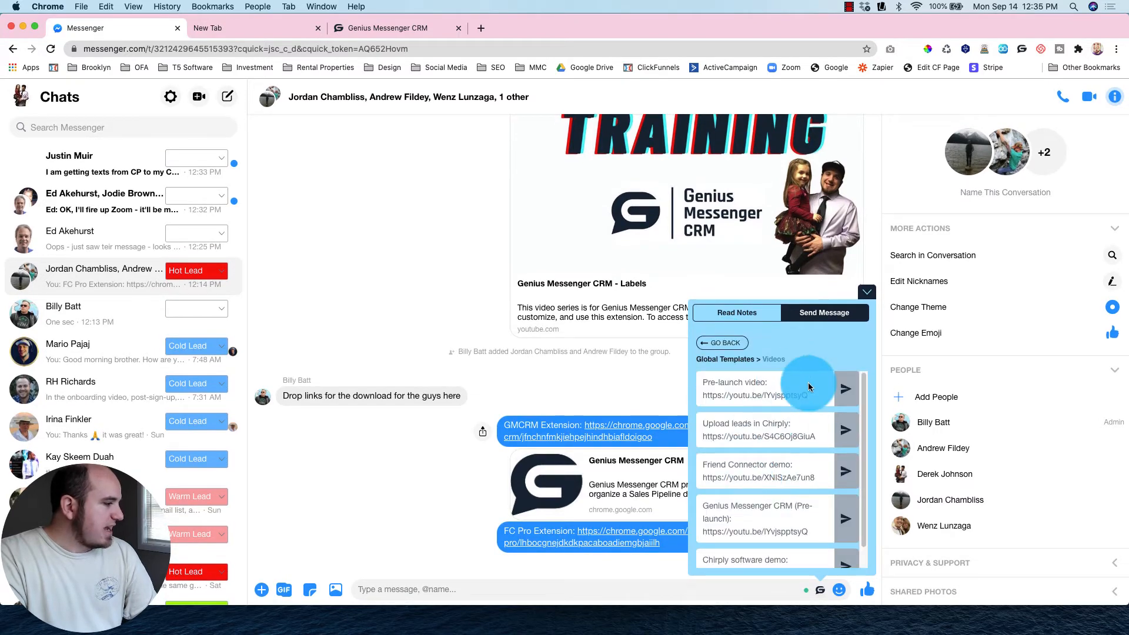
{"action": "left_click", "coordinate": [726, 345]}
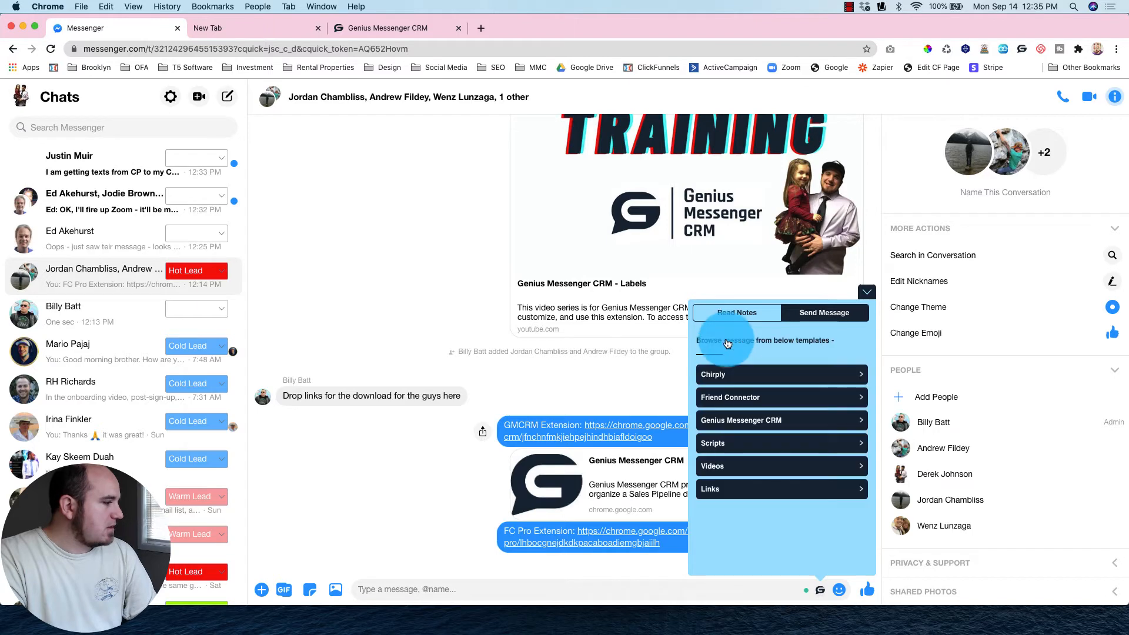
- Return to the Global Templates page, draft a copy of the Chirply link as a new Links template message, and discard the draft
{"action": "left_click", "coordinate": [405, 28]}
{"action": "scroll", "coordinate": [490, 440], "scroll_direction": "down", "scroll_amount": 3}
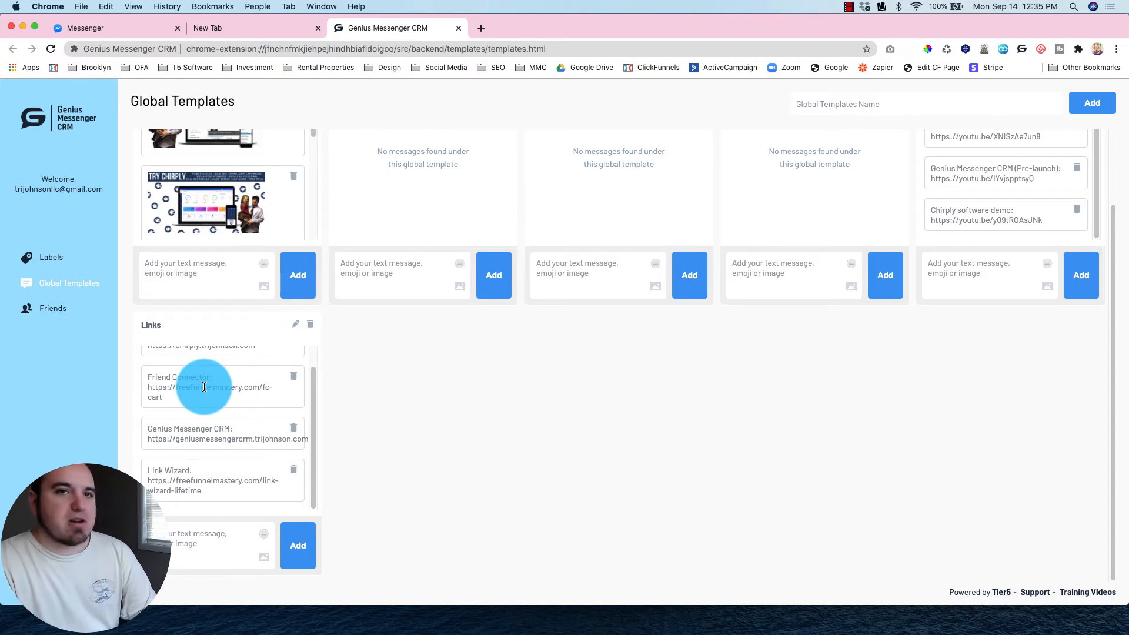
{"action": "scroll", "coordinate": [202, 407], "scroll_direction": "up", "scroll_amount": 2}
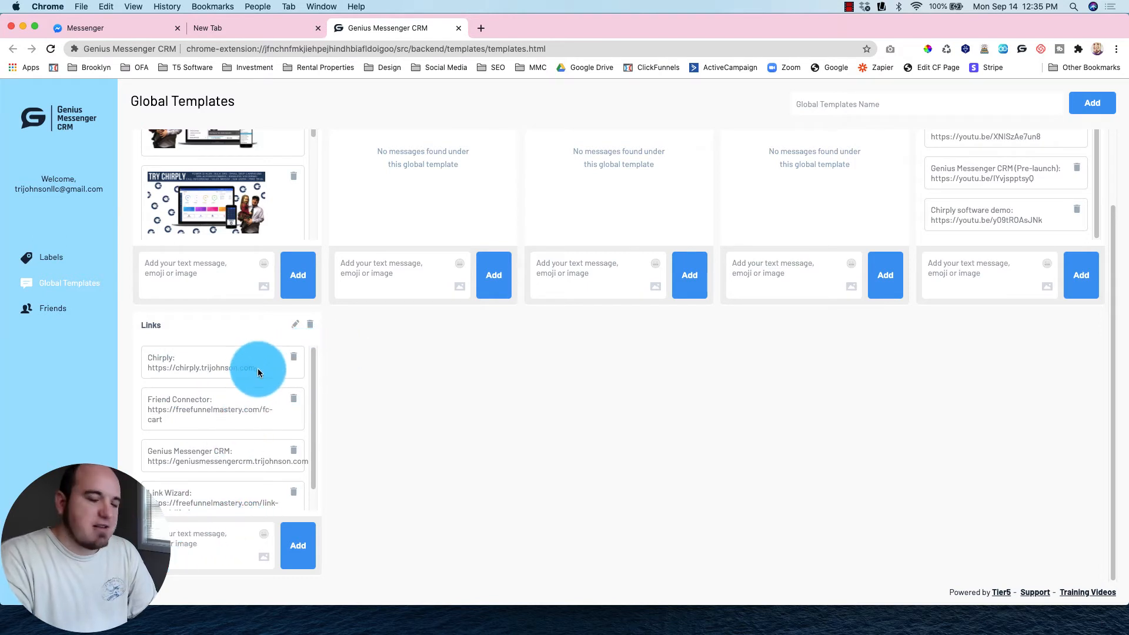
{"action": "left_click_drag", "start_coordinate": [257, 368], "coordinate": [147, 358]}
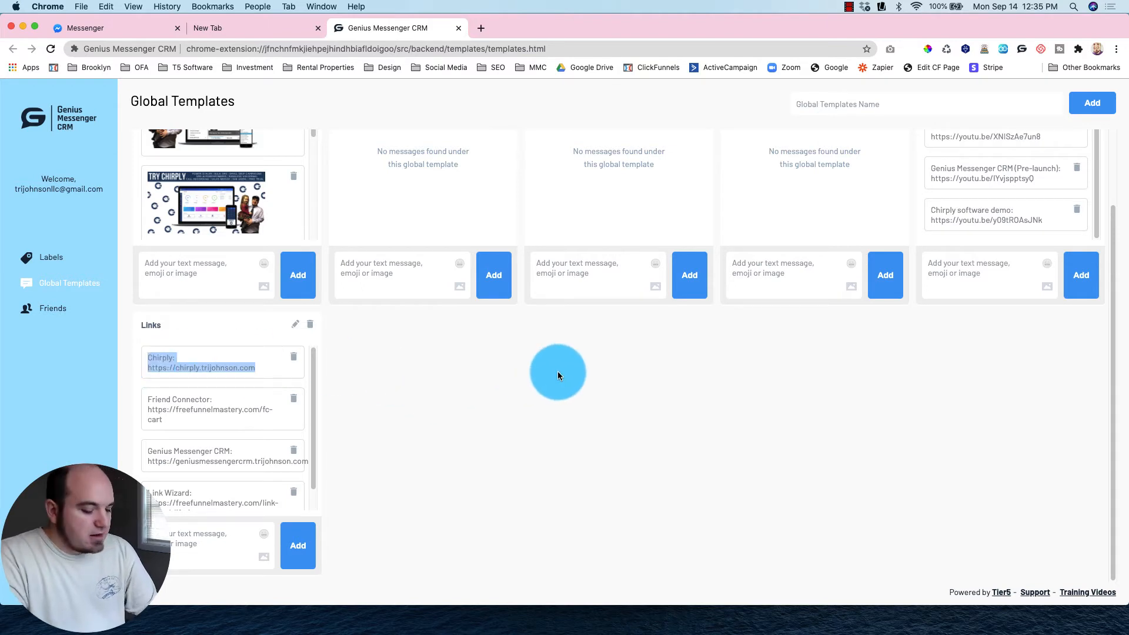
{"action": "left_click", "coordinate": [186, 544]}
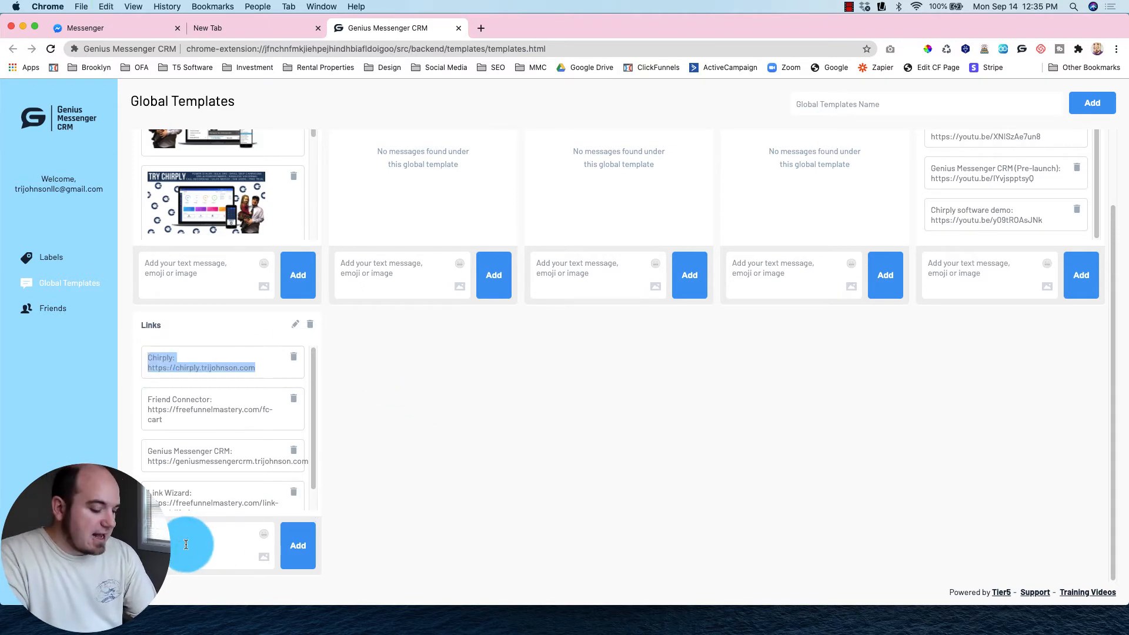
{"action": "key", "text": "cmd+c"}
{"action": "left_click", "coordinate": [182, 544]}
{"action": "key", "text": "cmd+v"}
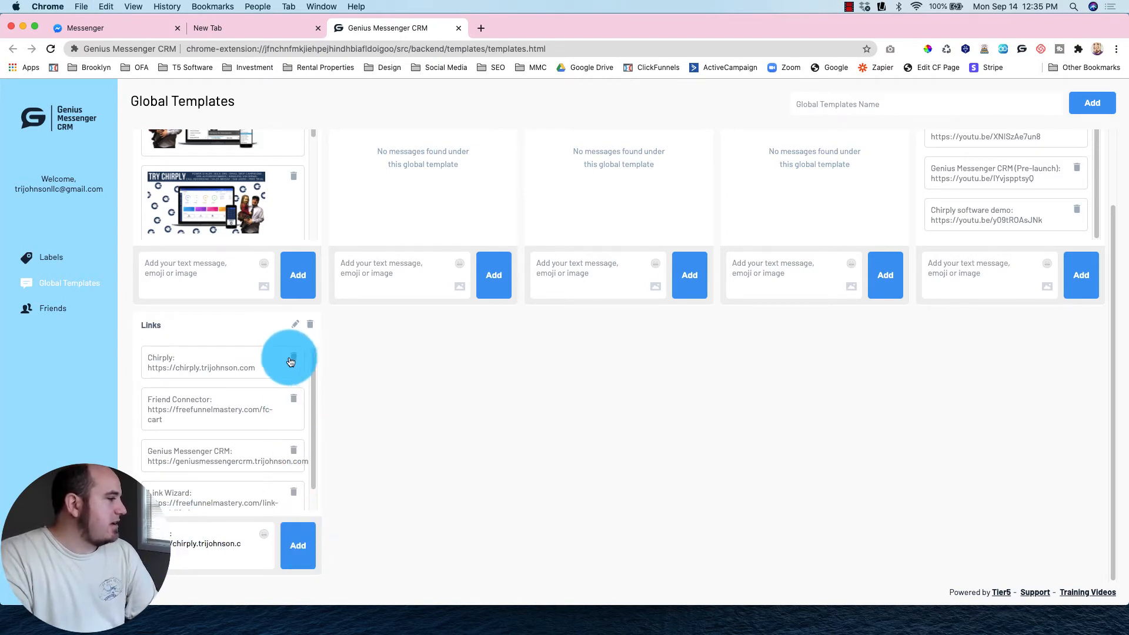
{"action": "key", "text": "super+a"}
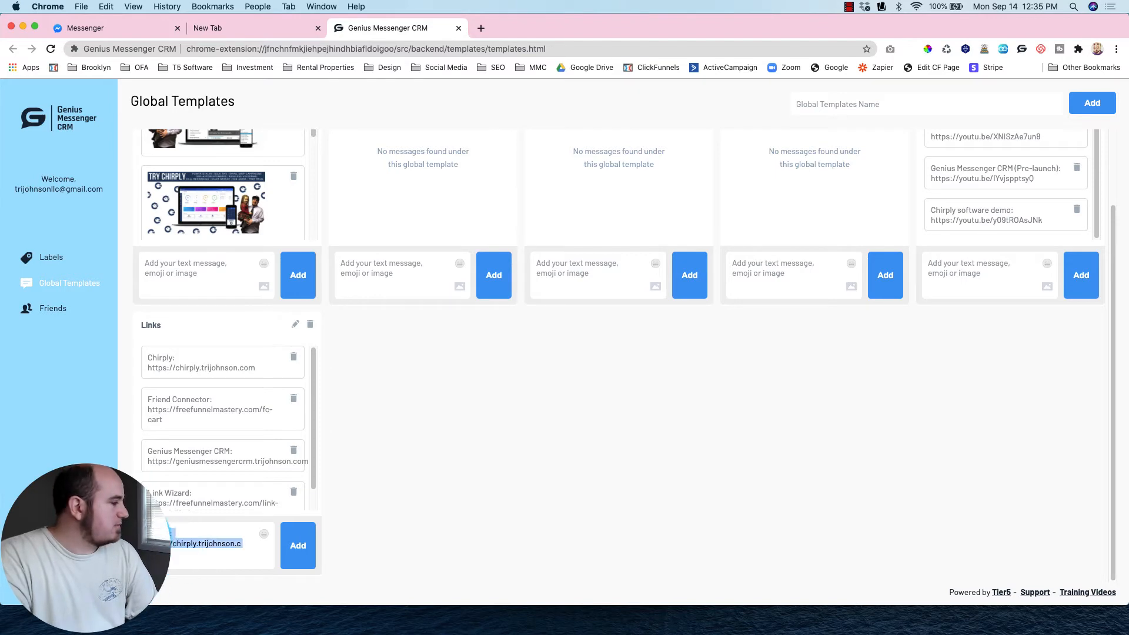
{"action": "key", "text": "BackSpace"}
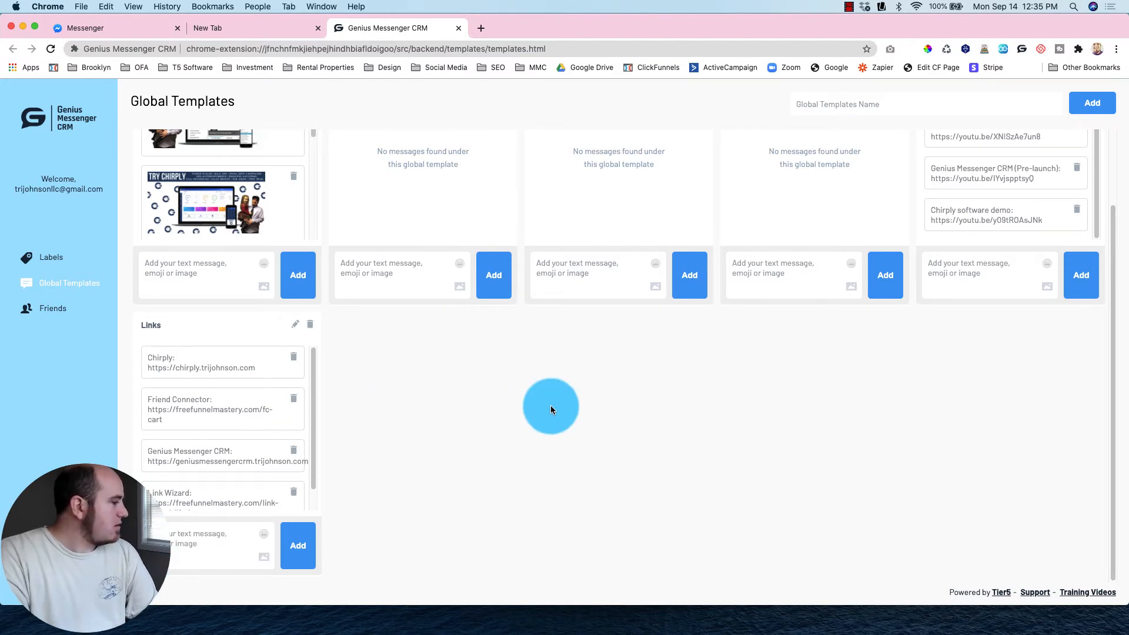
- Switch to Messenger, insert the Chirply link from the Links template into the group chat's message field, and clear it unsent
{"action": "left_click", "coordinate": [130, 27]}
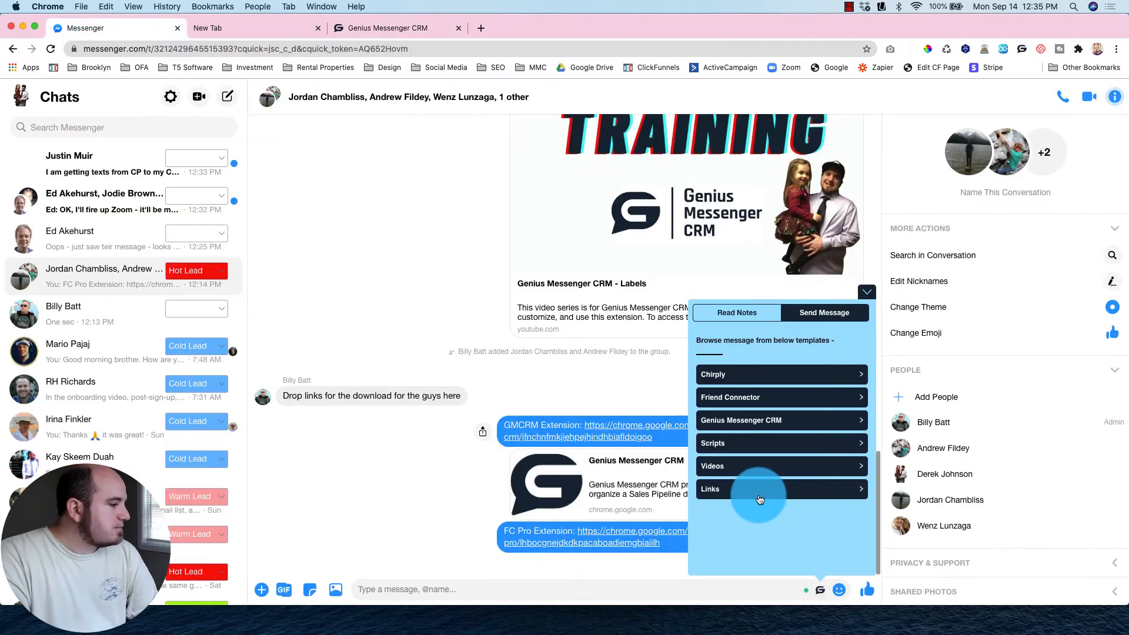
{"action": "left_click", "coordinate": [788, 489]}
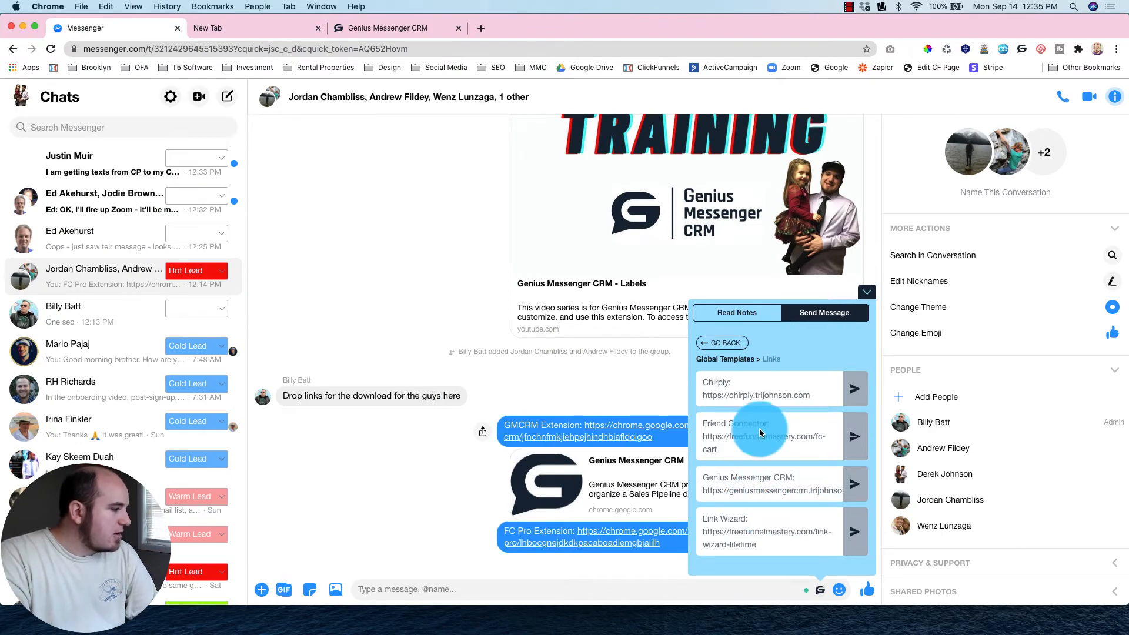
{"action": "left_click", "coordinate": [853, 391]}
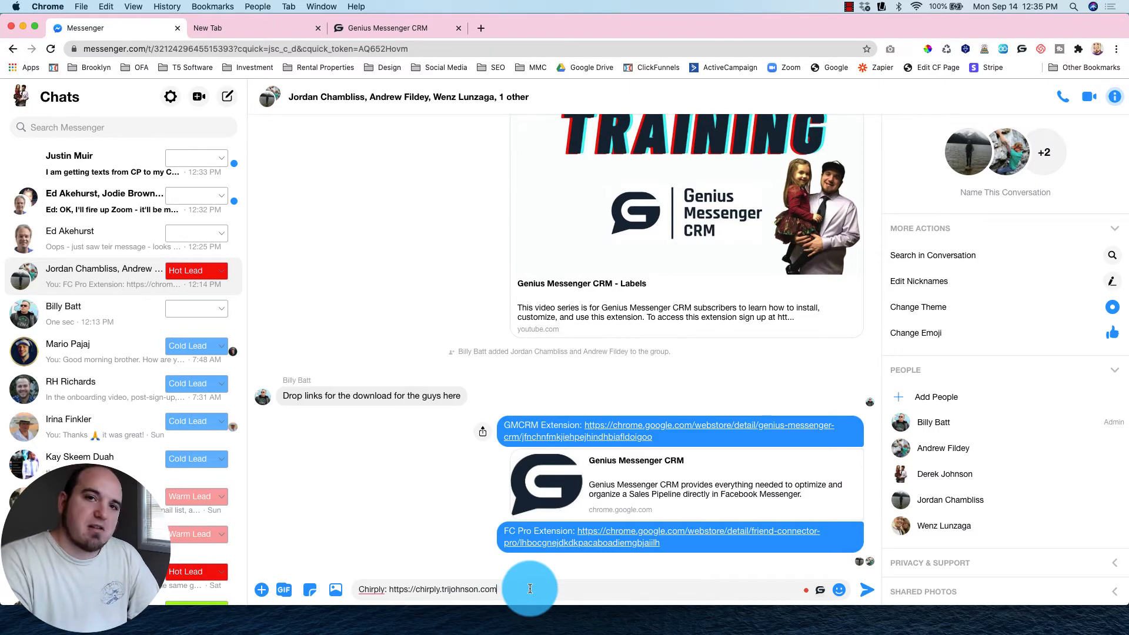
{"action": "left_click_drag", "start_coordinate": [530, 588], "coordinate": [503, 594]}
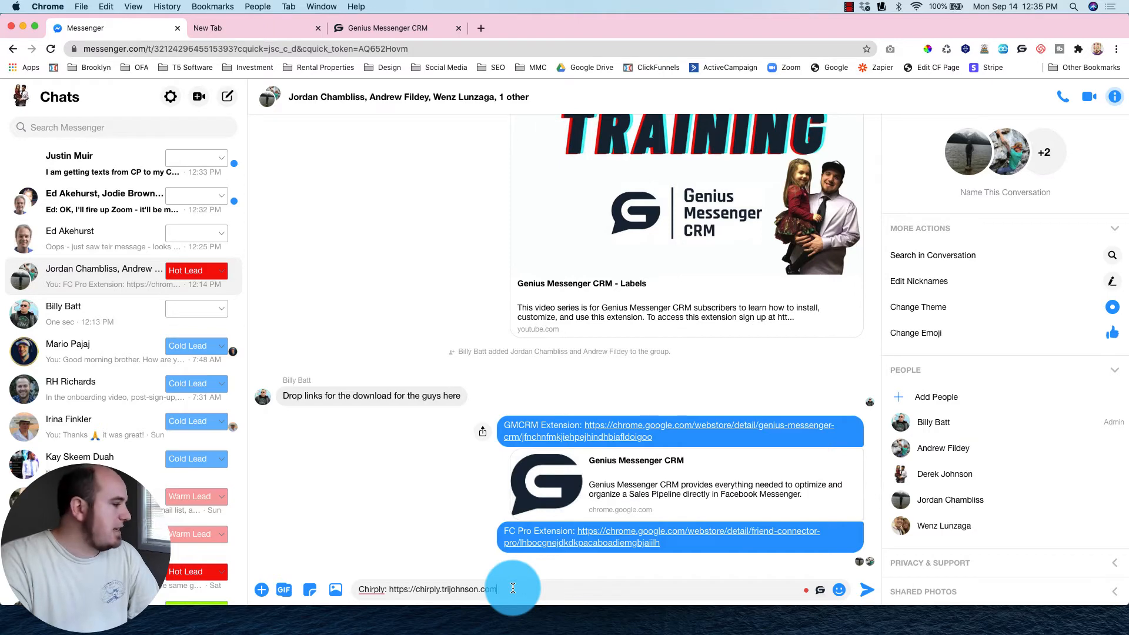
{"action": "left_click_drag", "start_coordinate": [512, 589], "coordinate": [339, 591]}
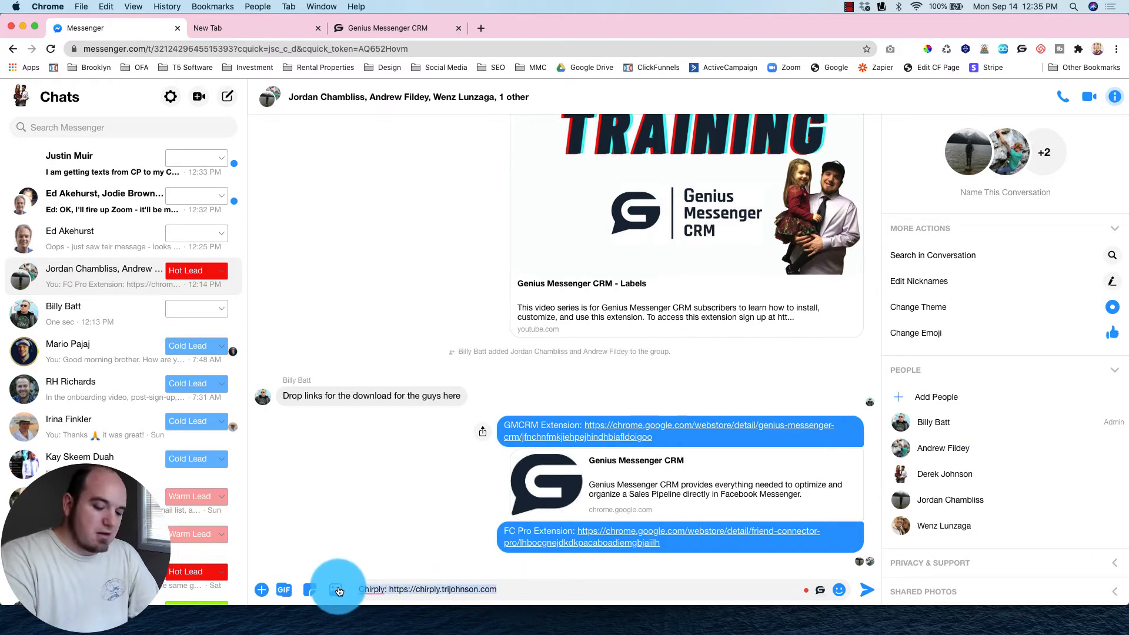
{"action": "key", "text": "ctrl+x"}
- Review the images and text messages in the Chirply template down to the SMS Marketing Course message, and close the template window
{"action": "left_click", "coordinate": [821, 589]}
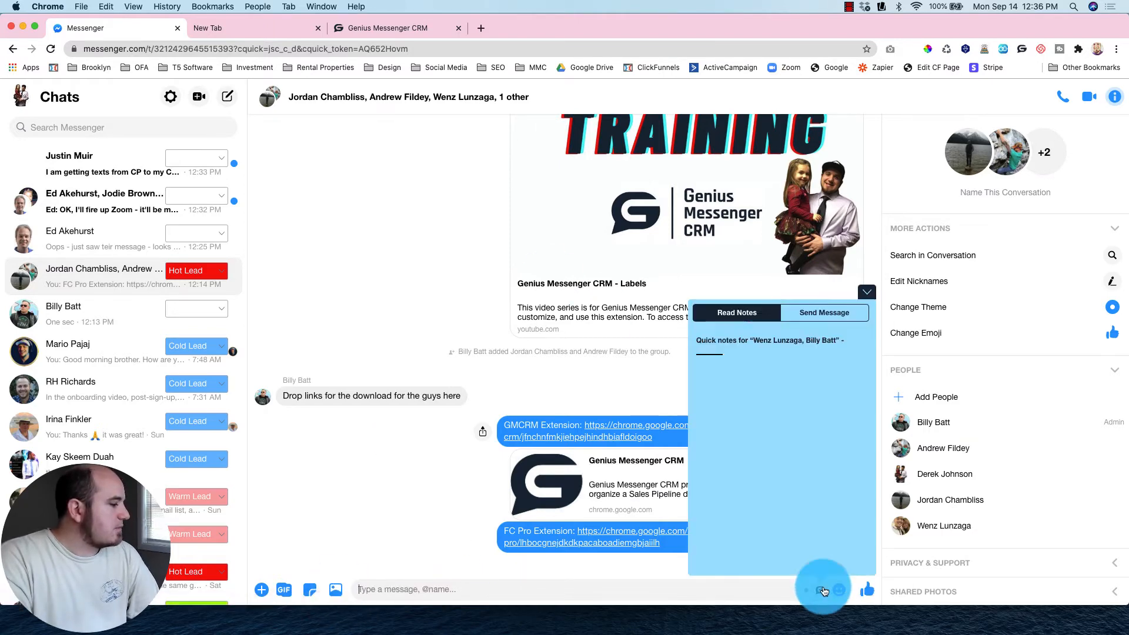
{"action": "left_click", "coordinate": [820, 312]}
{"action": "left_click", "coordinate": [765, 368]}
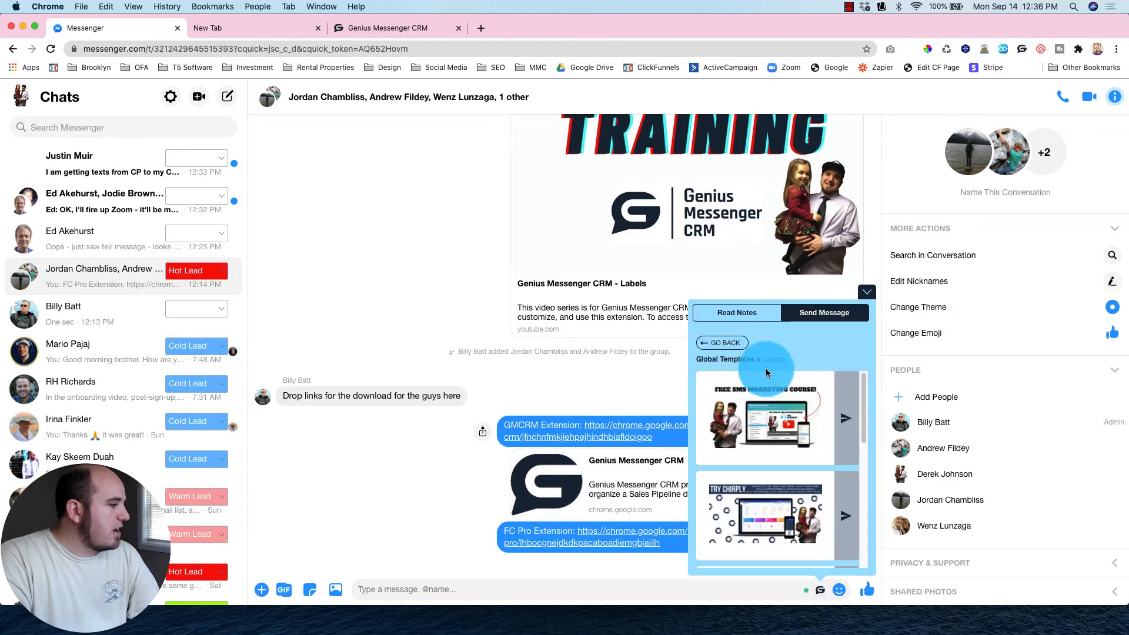
{"action": "left_click", "coordinate": [777, 421]}
{"action": "scroll", "coordinate": [783, 423], "scroll_direction": "down", "scroll_amount": 2}
{"action": "left_click", "coordinate": [767, 481]}
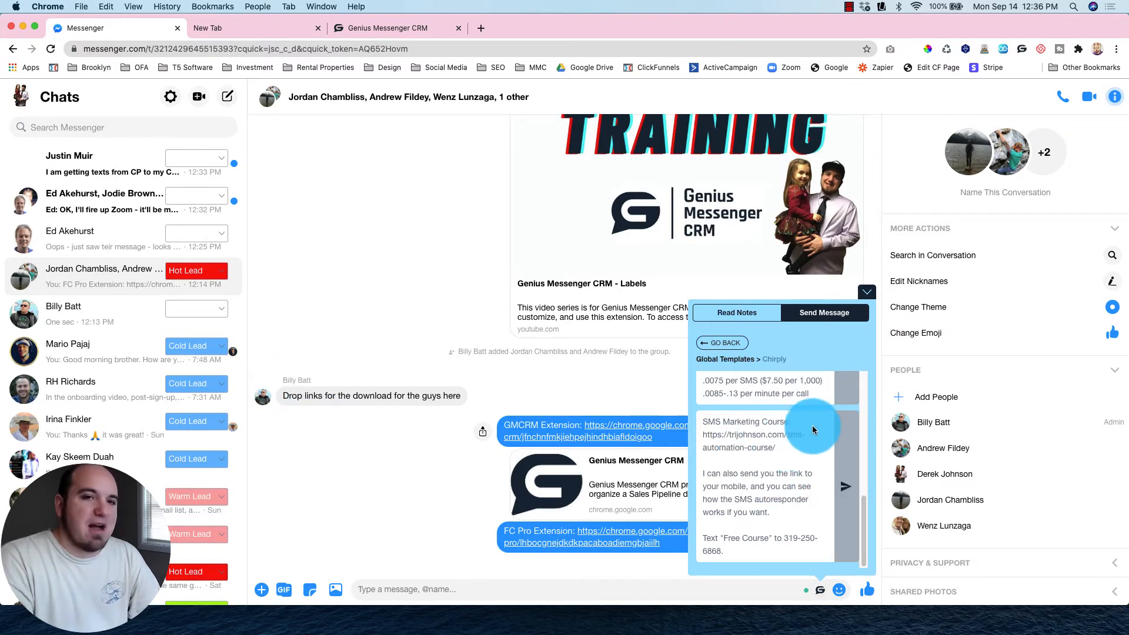
{"action": "left_click", "coordinate": [868, 293]}
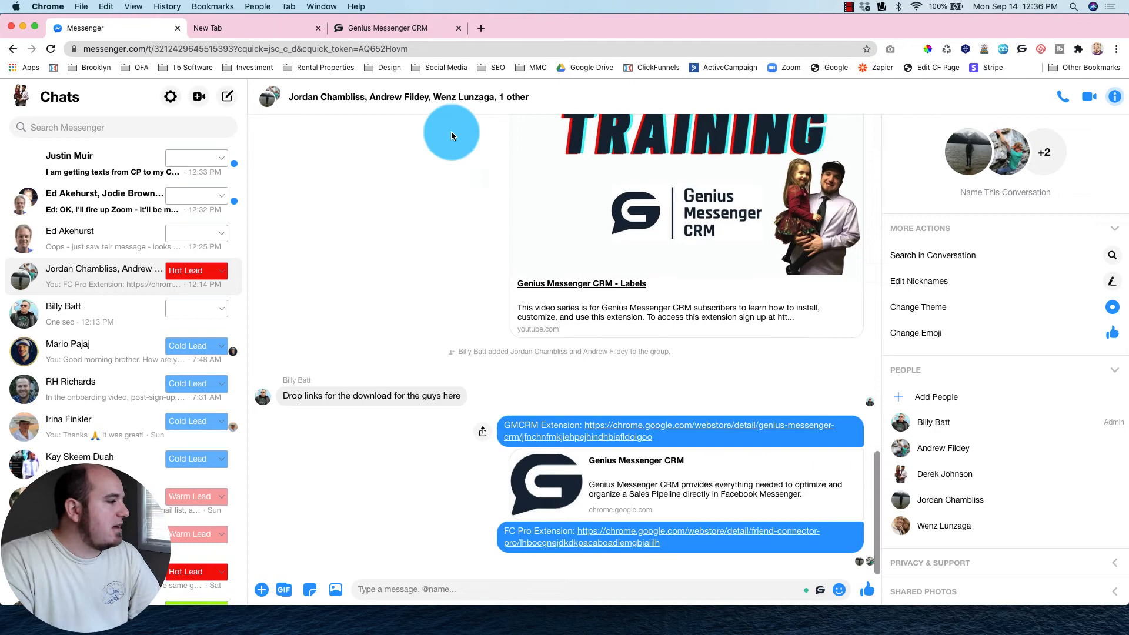
- Return to the Global Templates page and add the image Friend Connector Upgrade.png to the Friend Connector template
{"action": "left_click", "coordinate": [397, 29]}
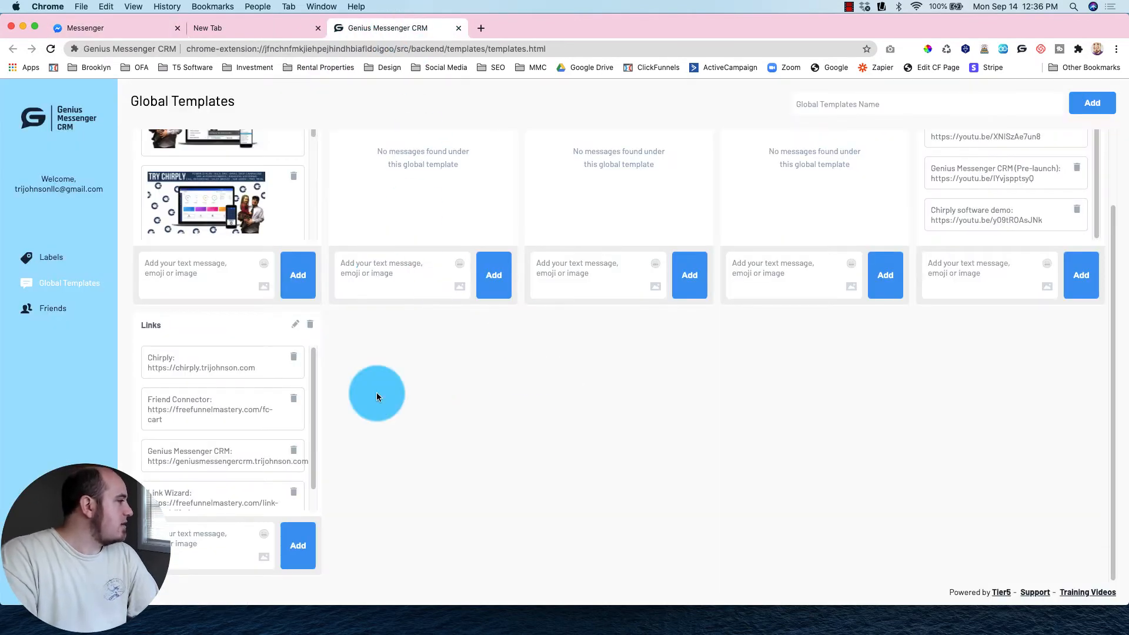
{"action": "scroll", "coordinate": [571, 363], "scroll_direction": "up", "scroll_amount": 3}
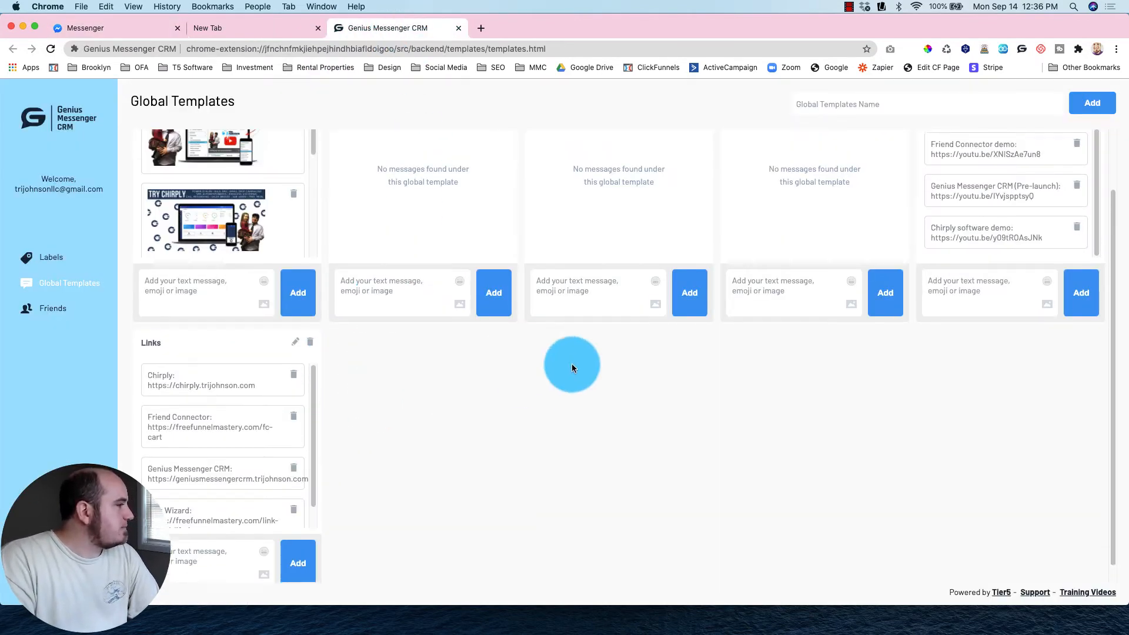
{"action": "left_click", "coordinate": [416, 352]}
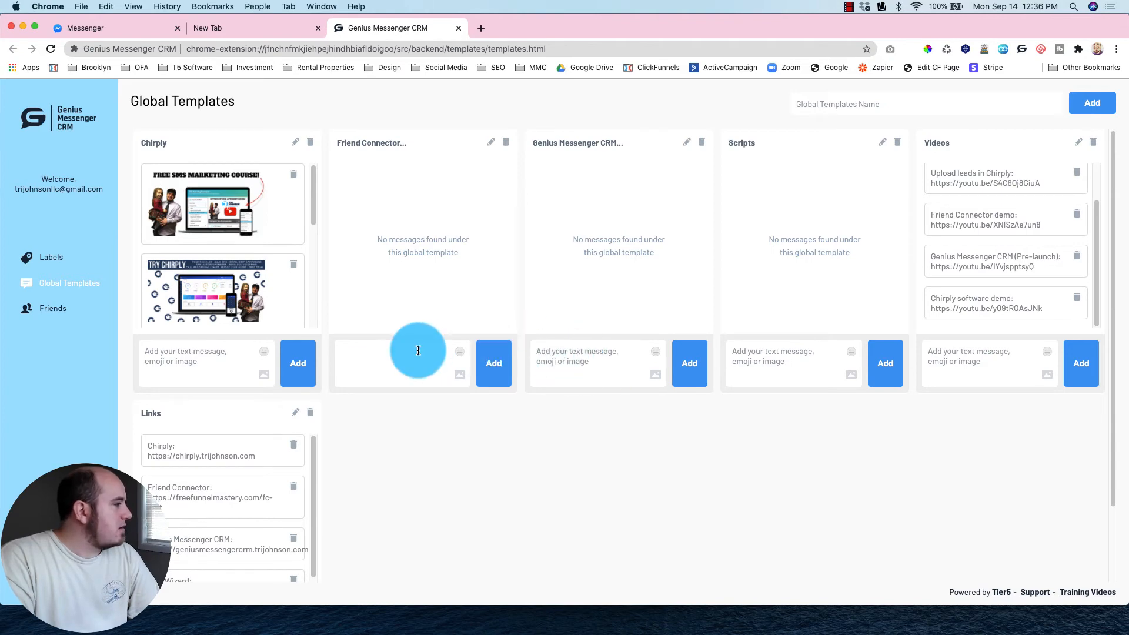
{"action": "left_click", "coordinate": [459, 379]}
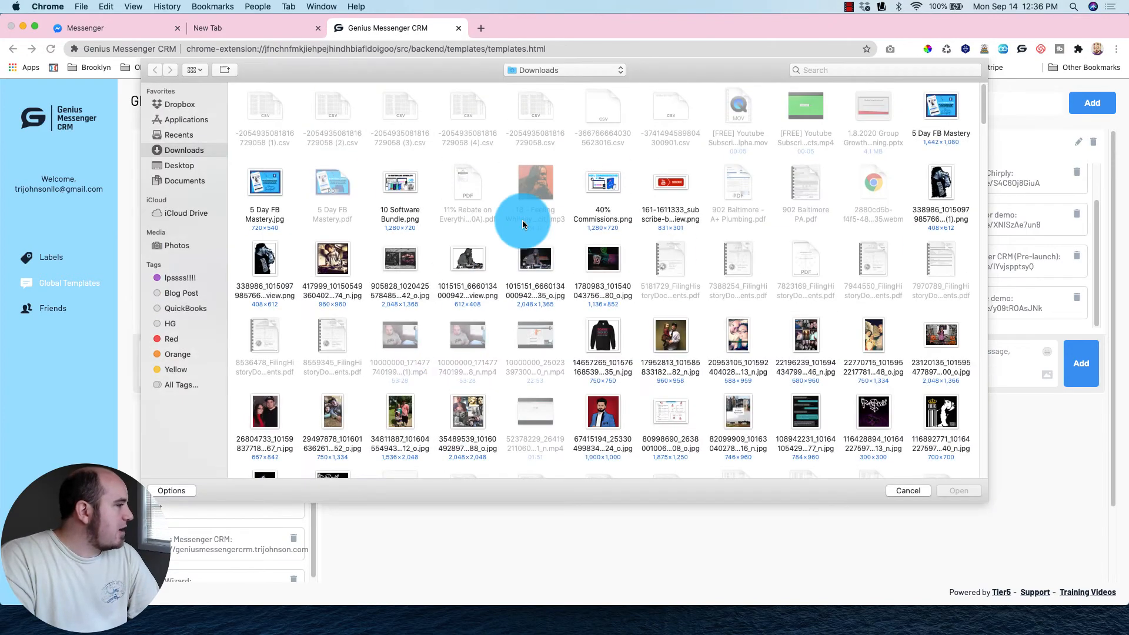
{"action": "left_click", "coordinate": [832, 71]}
{"action": "type", "text": "friend"}
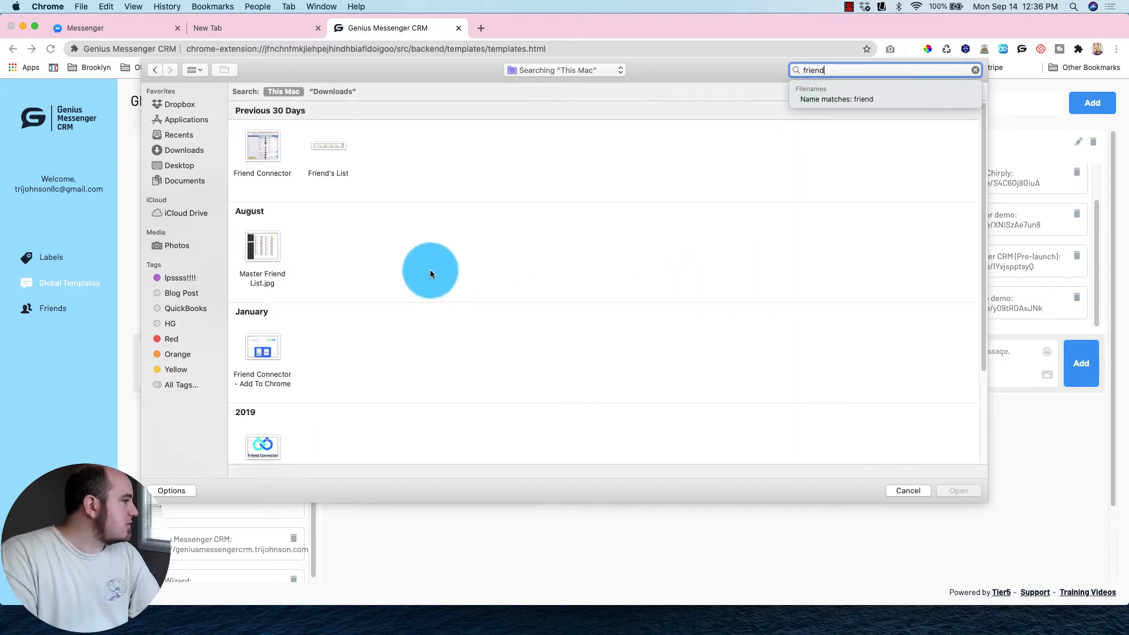
{"action": "scroll", "coordinate": [426, 270], "scroll_direction": "down", "scroll_amount": 3}
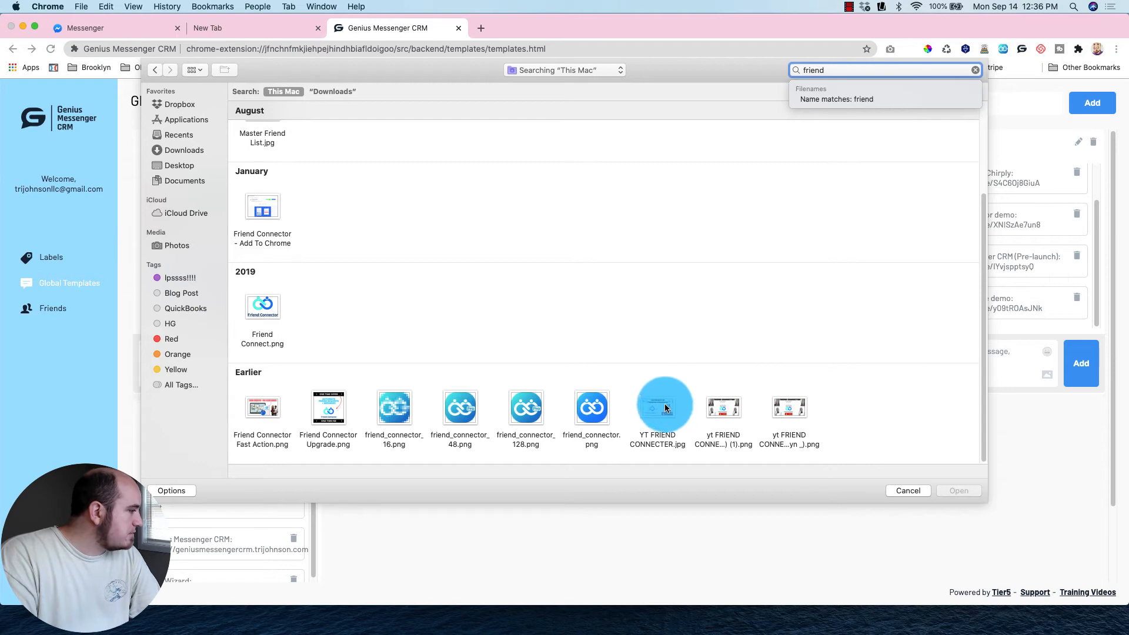
{"action": "double_click", "coordinate": [318, 405]}
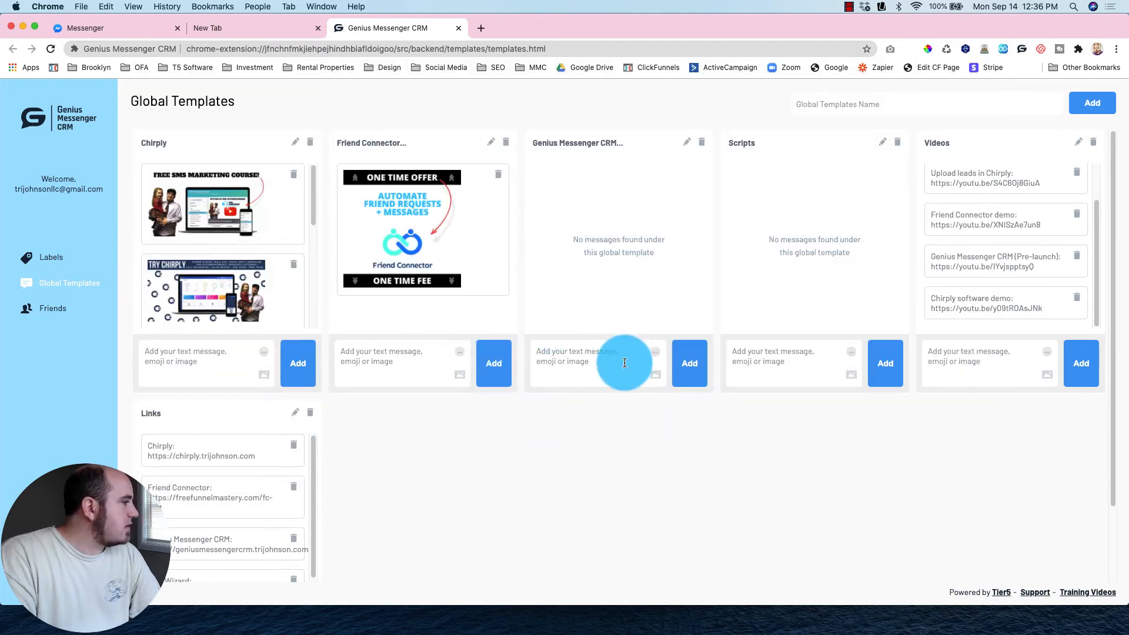
- Find the GMCRM images on this Mac and add GMCRM Free Trial (1).png to the Genius Messenger CRM template
{"action": "left_click", "coordinate": [655, 374]}
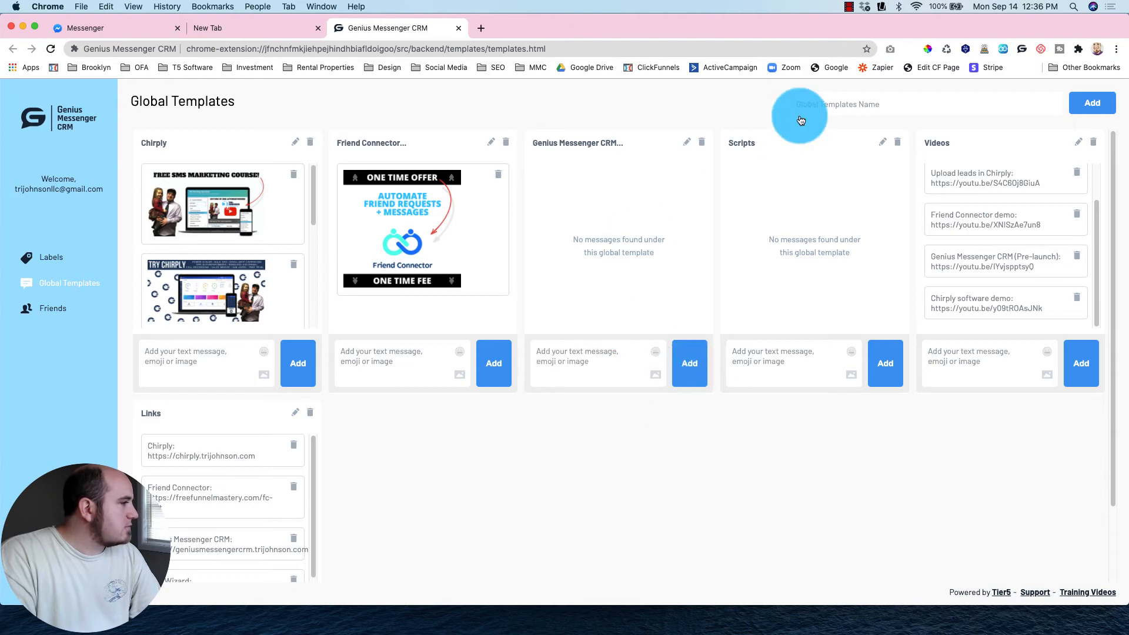
{"action": "left_click", "coordinate": [893, 72]}
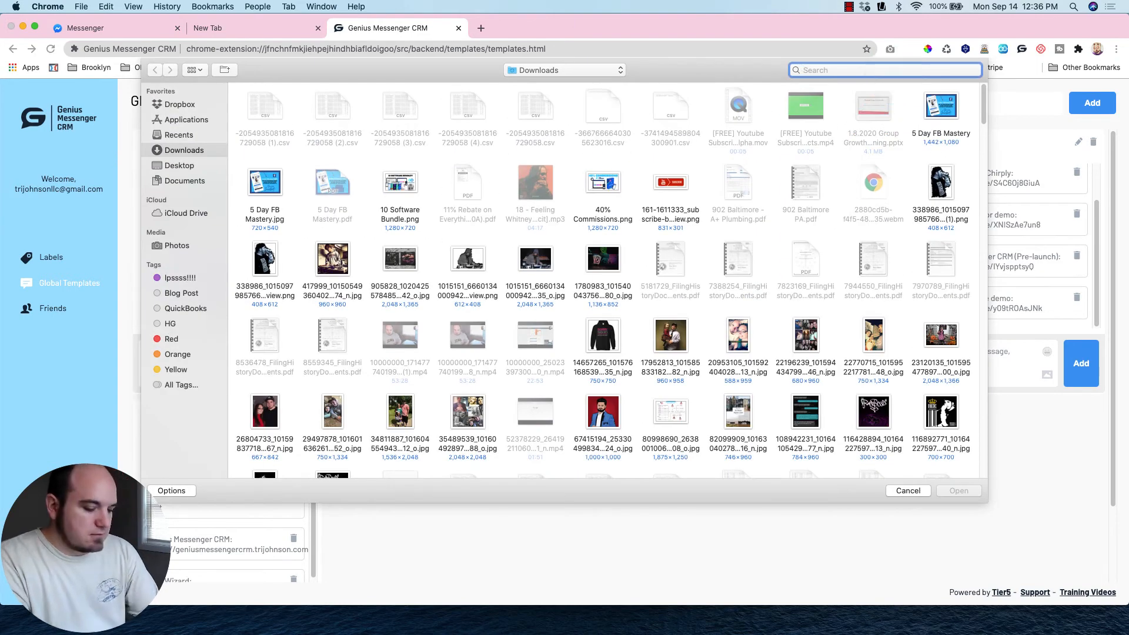
{"action": "type", "text": "GMCRM"}
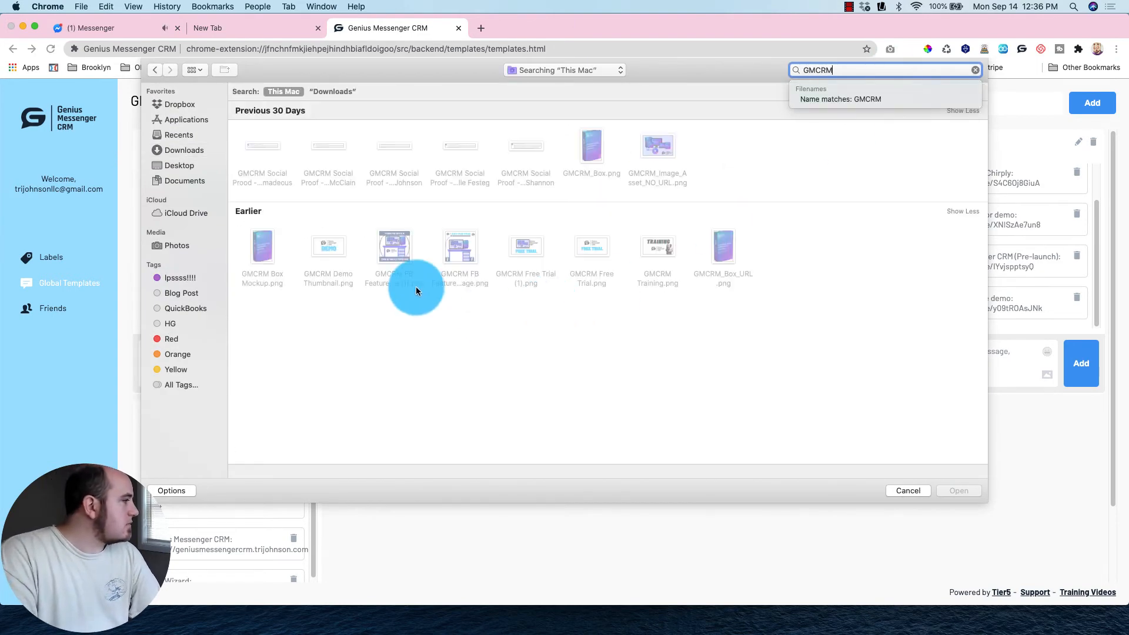
{"action": "double_click", "coordinate": [531, 248]}
- Add the GMCRM Training.png image to the Genius Messenger CRM template as a second message
{"action": "left_click", "coordinate": [601, 358]}
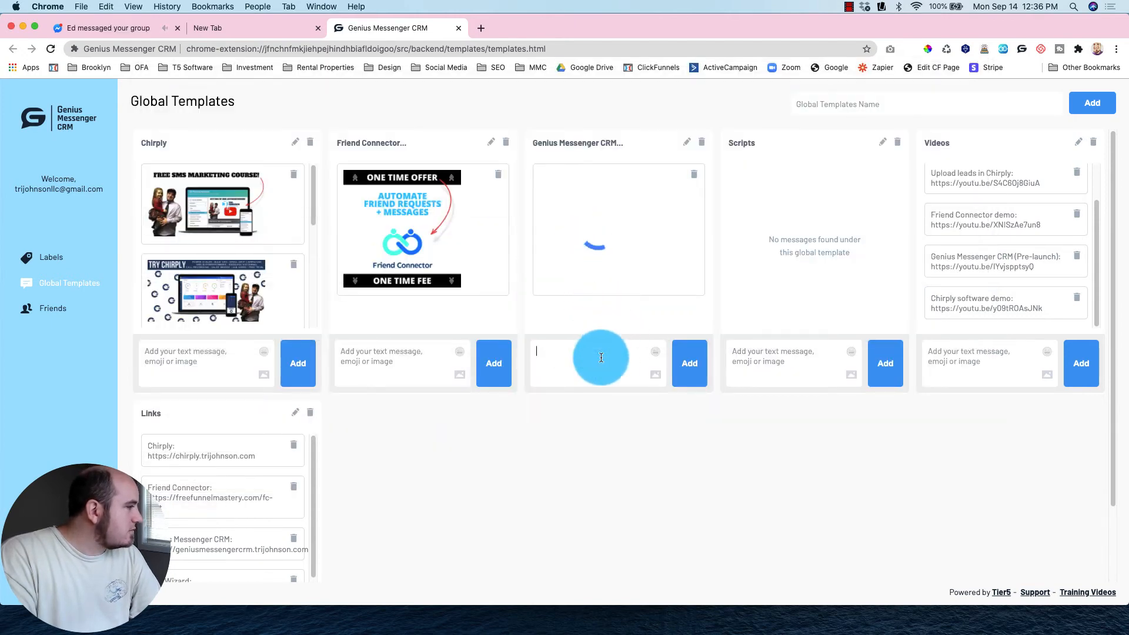
{"action": "left_click", "coordinate": [656, 374]}
{"action": "left_click", "coordinate": [855, 71]}
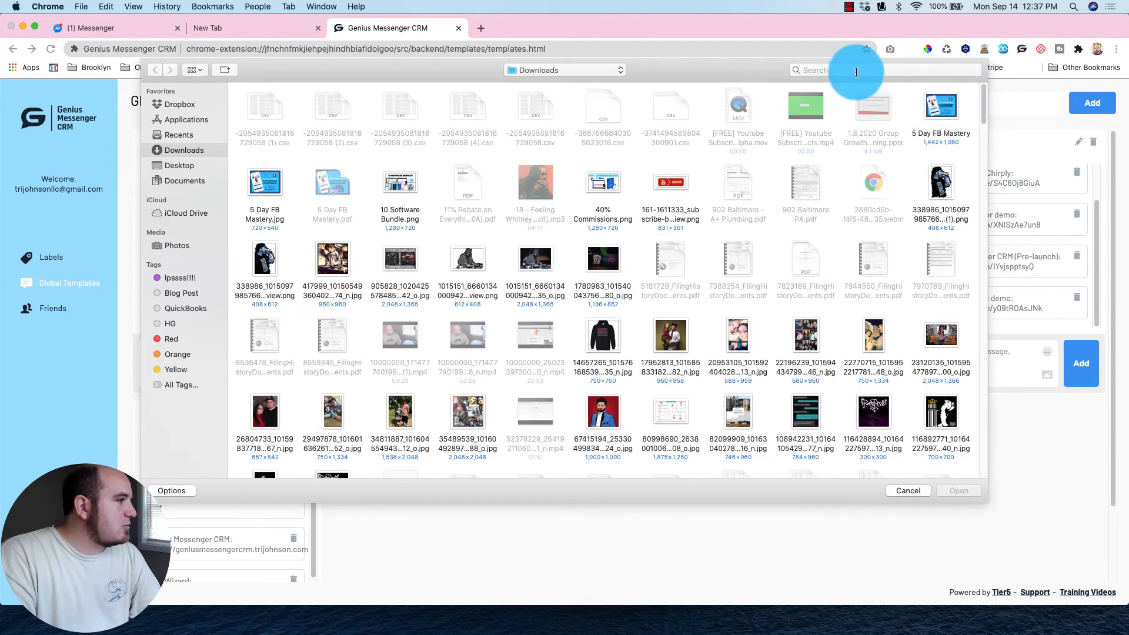
{"action": "type", "text": "GMCRM"}
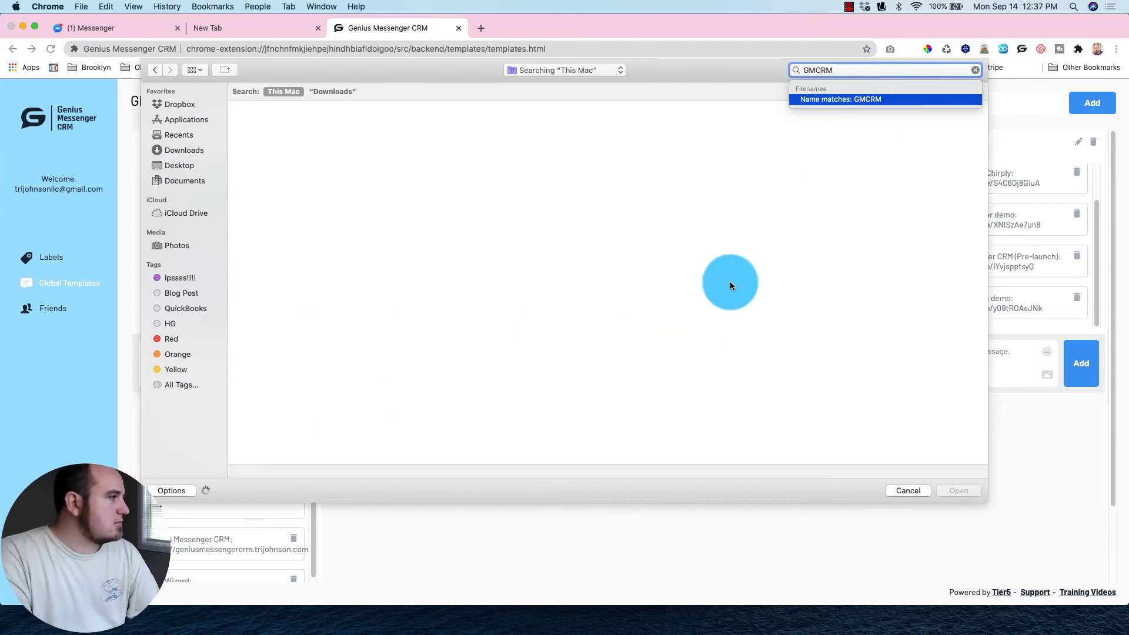
{"action": "double_click", "coordinate": [662, 248]}
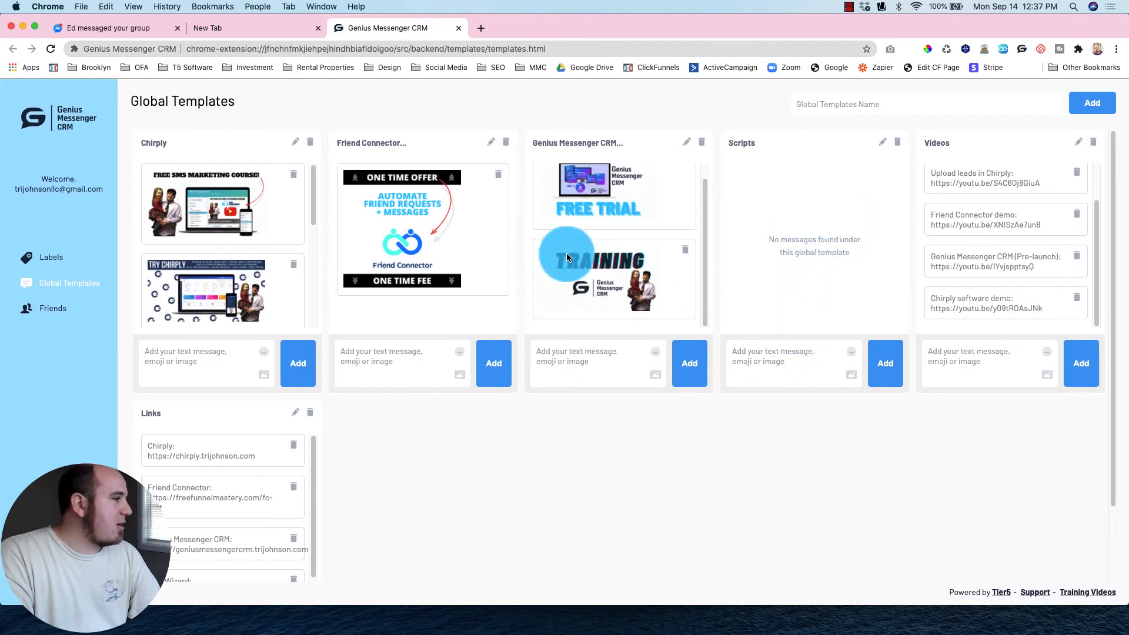
- Add the text message "Sell stuff dummy!" to the Scripts template
{"action": "scroll", "coordinate": [578, 212], "scroll_direction": "up", "scroll_amount": 1}
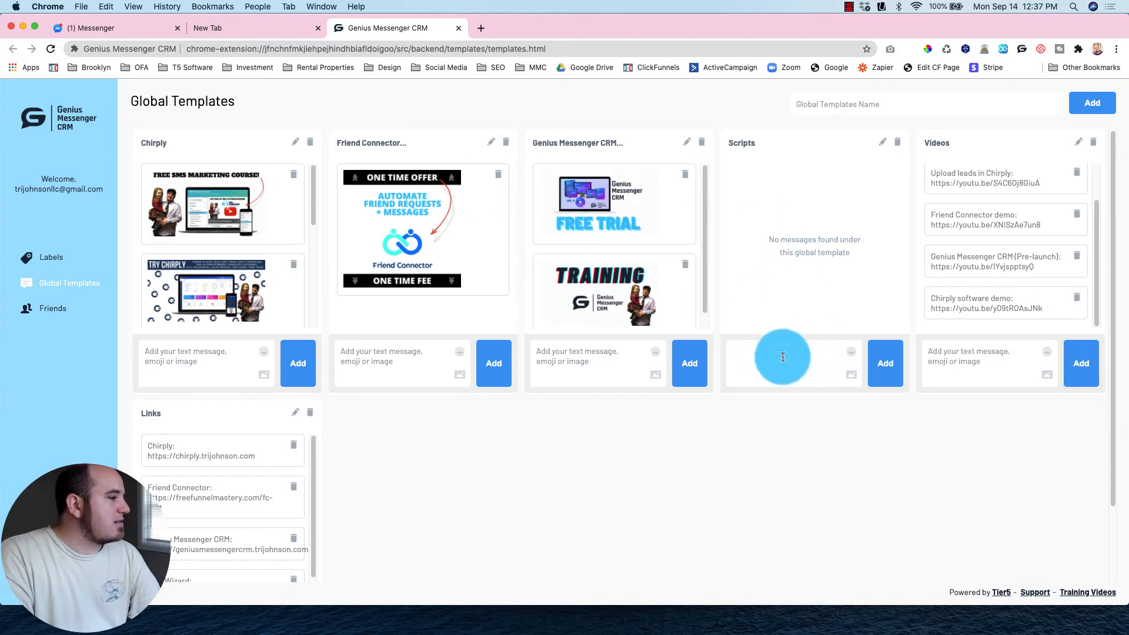
{"action": "type", "text": "Sell stuff dummy!"}
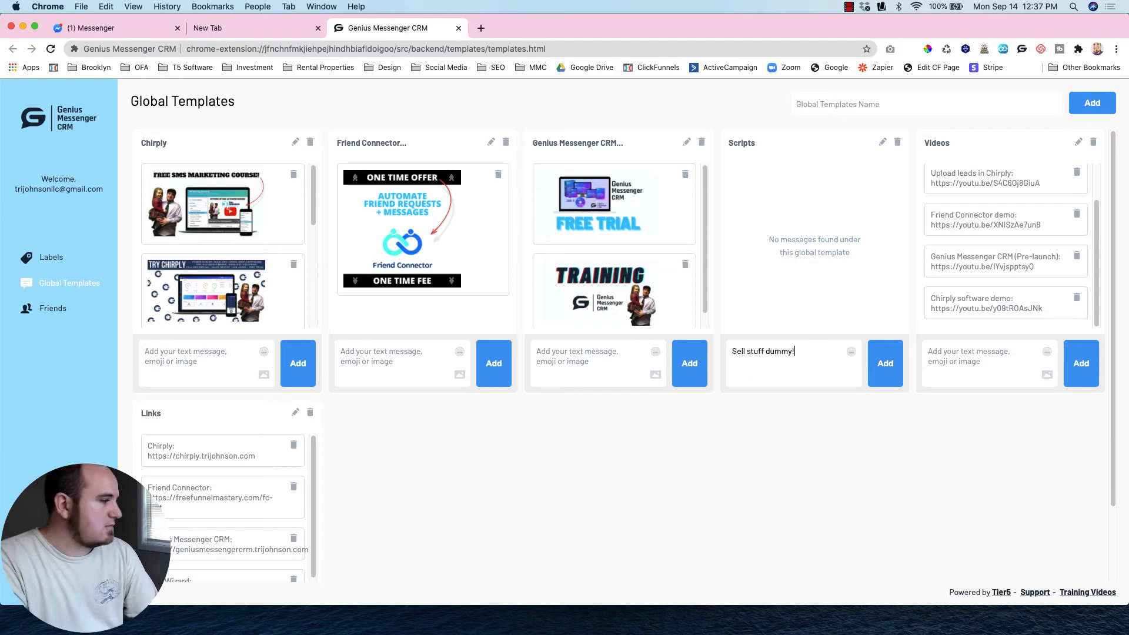
{"action": "left_click", "coordinate": [884, 364]}
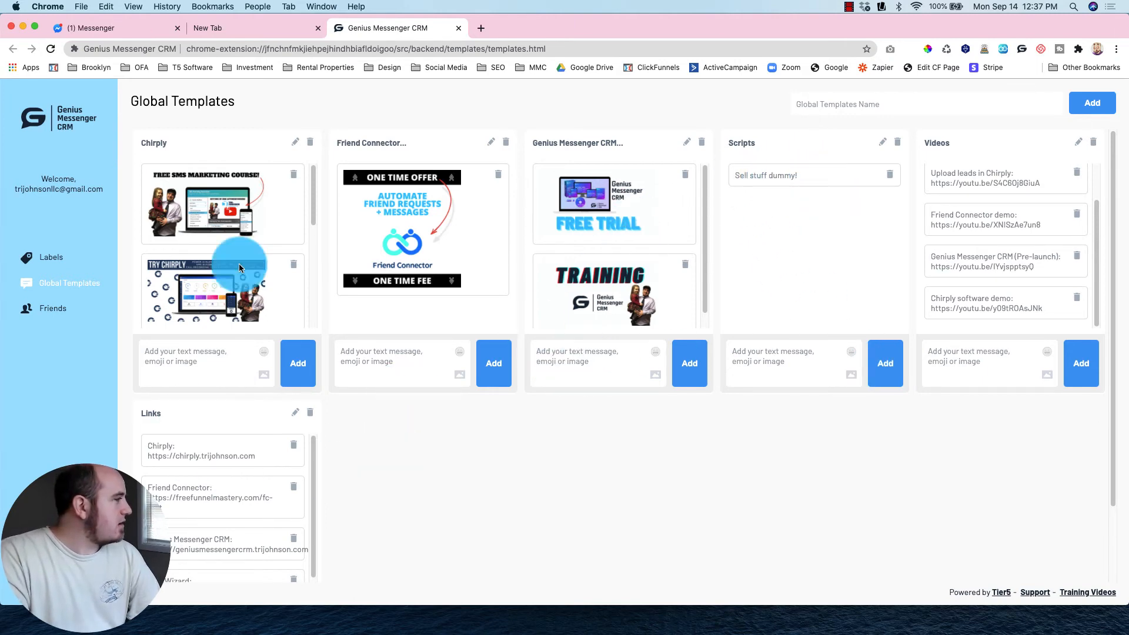
- Switch to Messenger and review the messages in the Videos and Links templates from the group chat's template window
{"action": "left_click", "coordinate": [141, 28]}
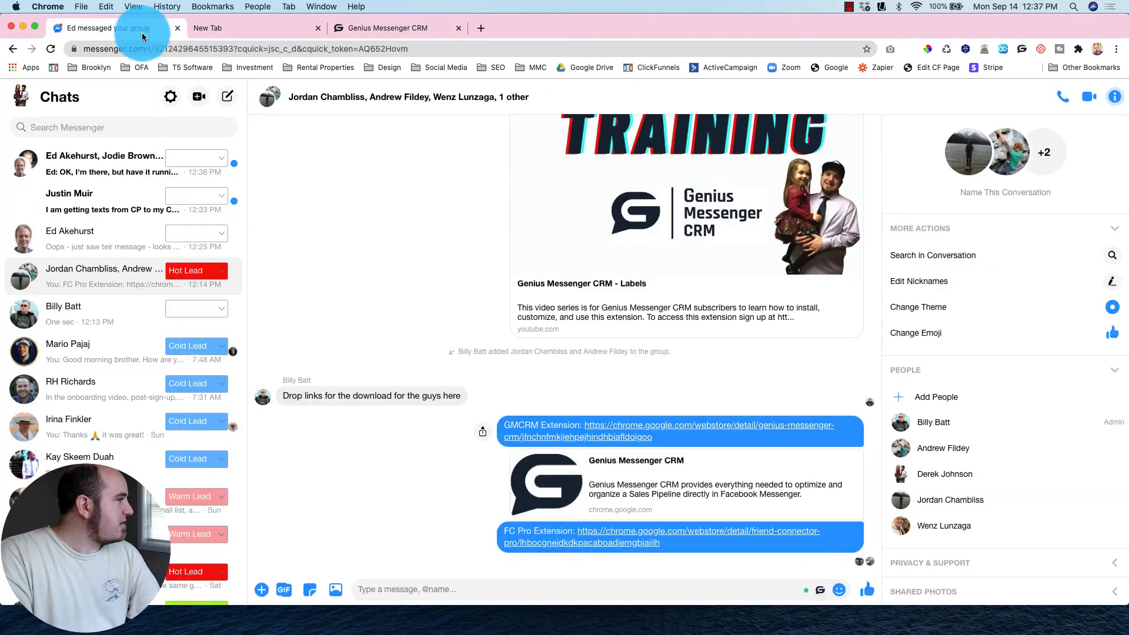
{"action": "left_click", "coordinate": [820, 592]}
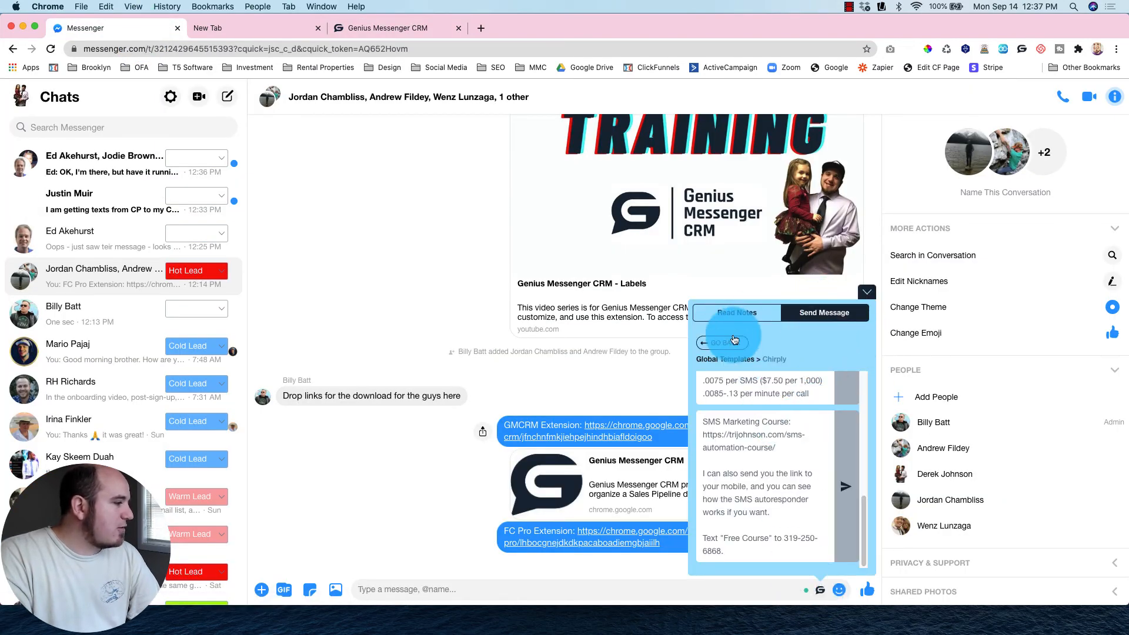
{"action": "left_click", "coordinate": [734, 341]}
{"action": "left_click", "coordinate": [866, 292]}
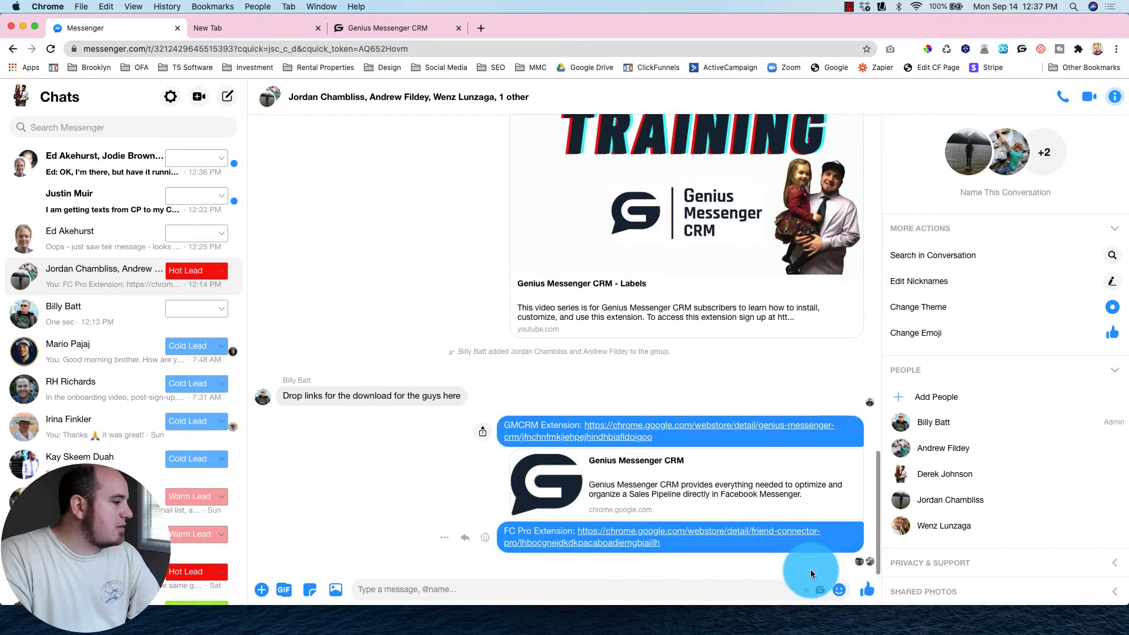
{"action": "left_click", "coordinate": [819, 589]}
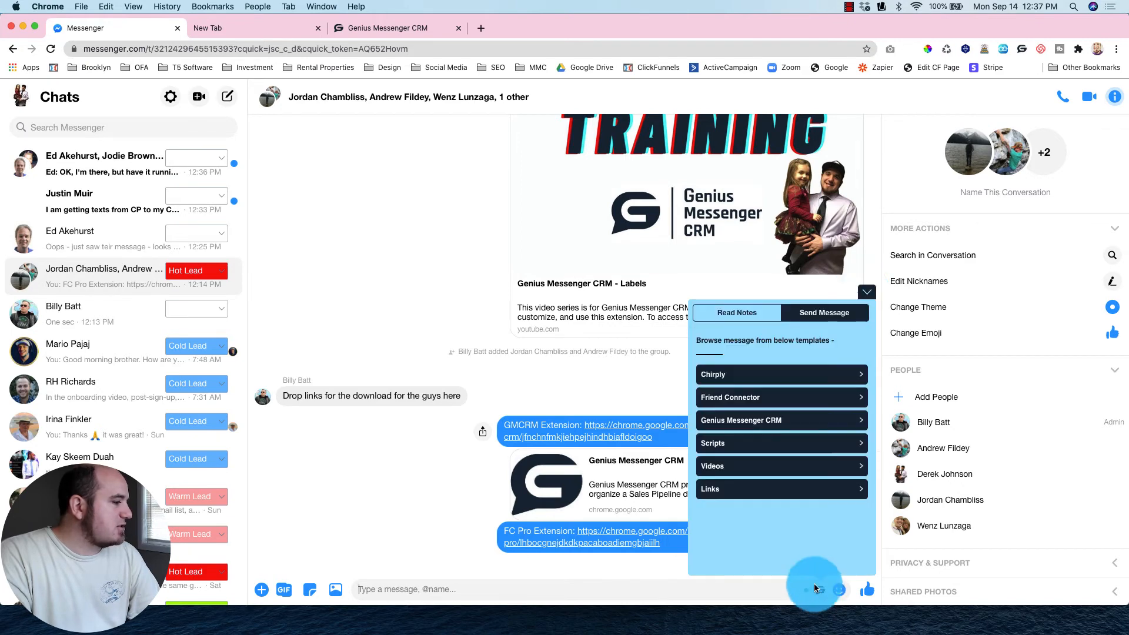
{"action": "left_click", "coordinate": [743, 467]}
{"action": "scroll", "coordinate": [764, 441], "scroll_direction": "up", "scroll_amount": 1}
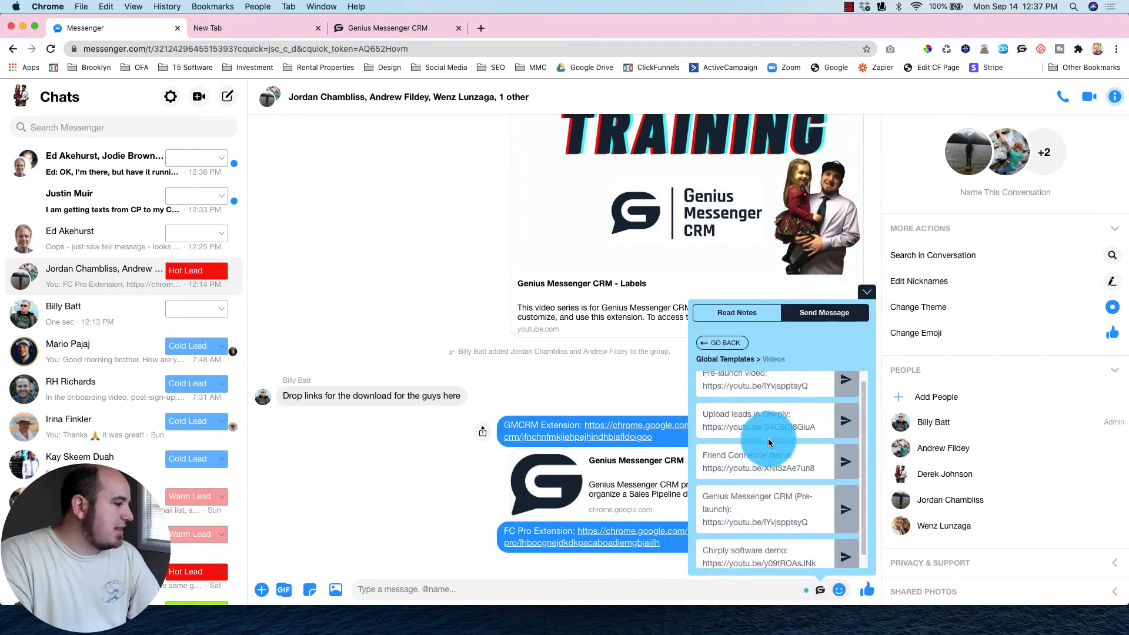
{"action": "left_click", "coordinate": [734, 356]}
{"action": "left_click", "coordinate": [756, 489]}
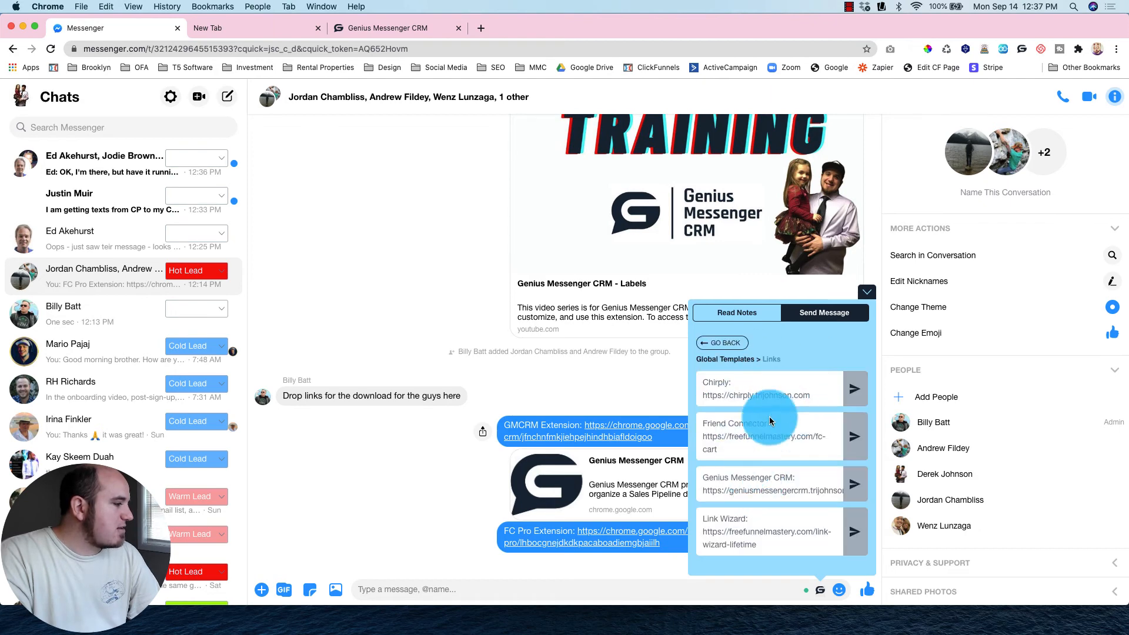
{"action": "left_click", "coordinate": [727, 344]}
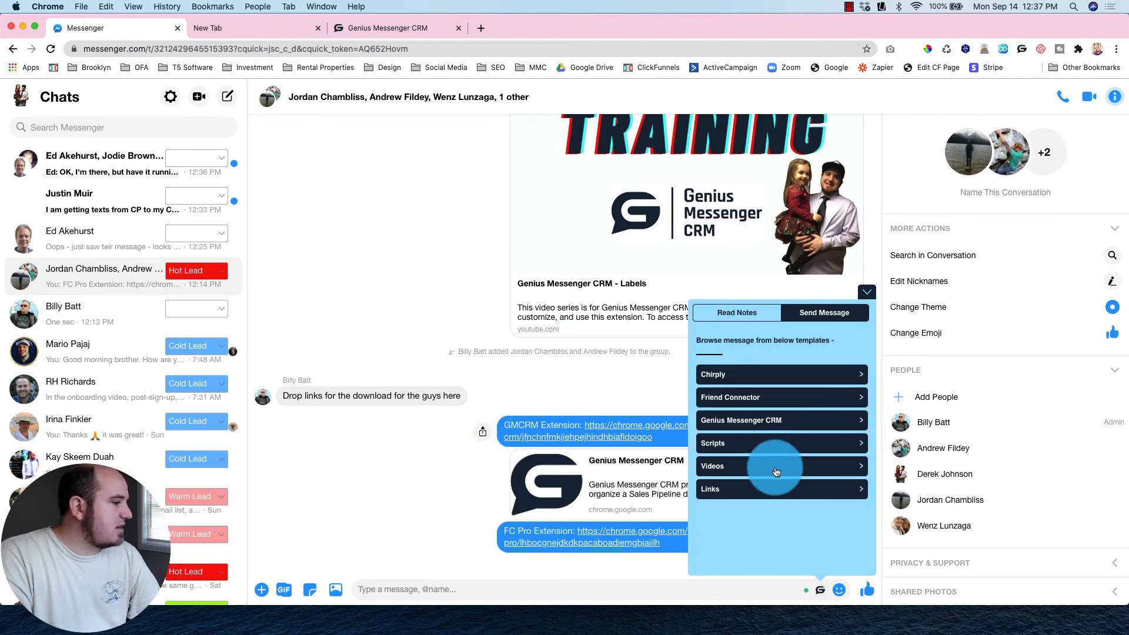
- Look through all images and text messages in the Chirply template, and close the template window
{"action": "left_click", "coordinate": [757, 375]}
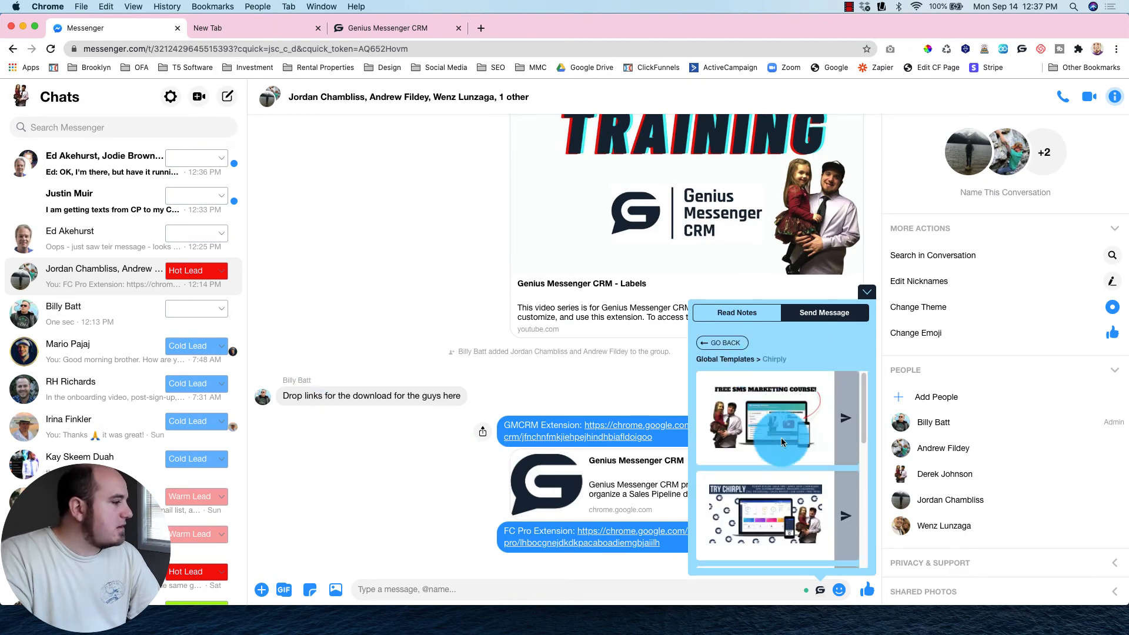
{"action": "scroll", "coordinate": [784, 439], "scroll_direction": "down", "scroll_amount": 5}
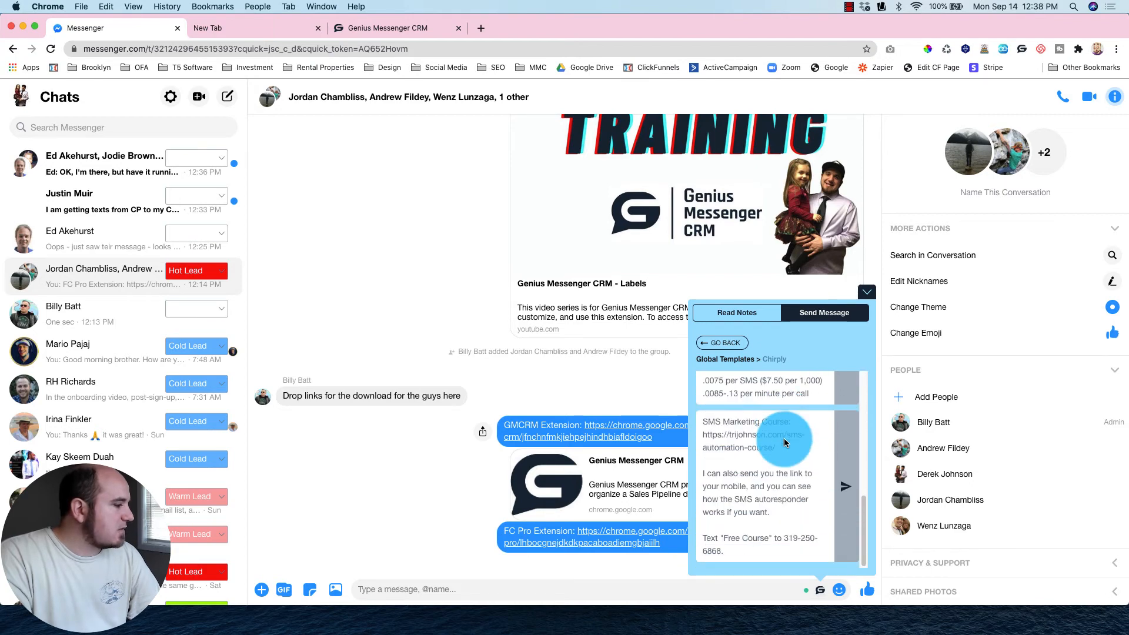
{"action": "scroll", "coordinate": [784, 438], "scroll_direction": "up", "scroll_amount": 5}
{"action": "left_click", "coordinate": [729, 344]}
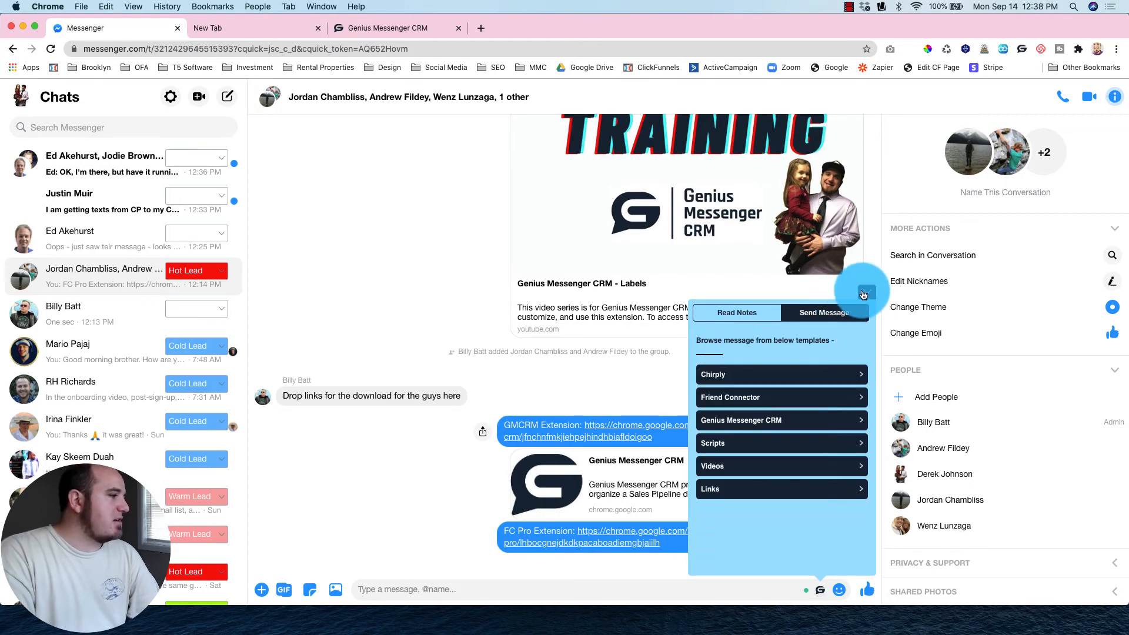
{"action": "left_click", "coordinate": [864, 294]}
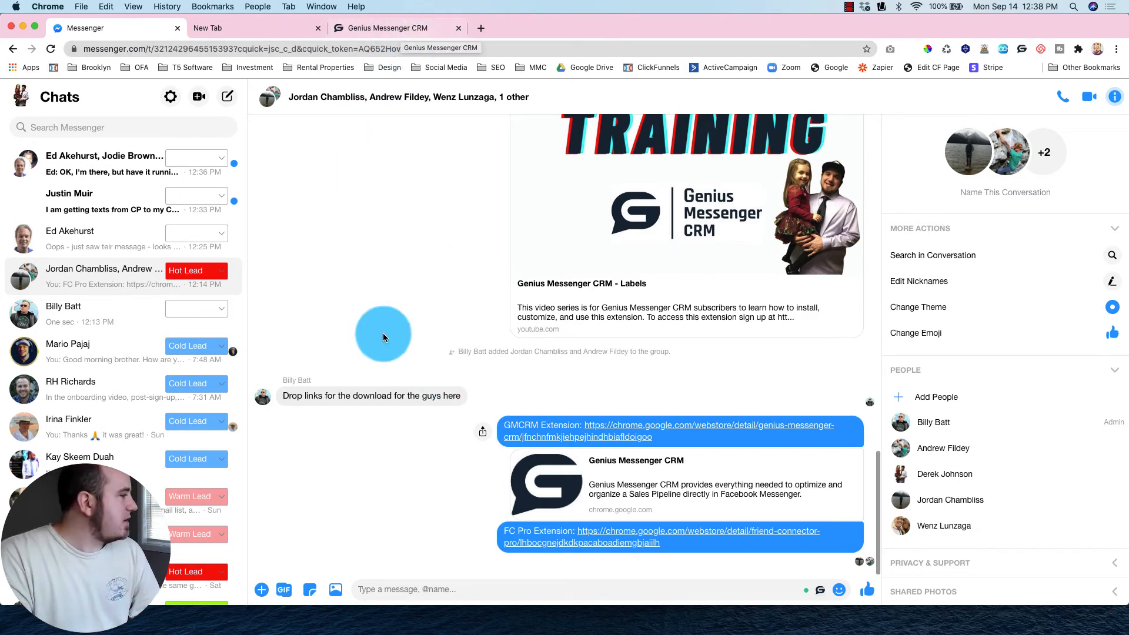
- Reopen the chat's template window, view the Chirply and Links templates once more, and close the window
{"action": "left_click", "coordinate": [820, 589]}
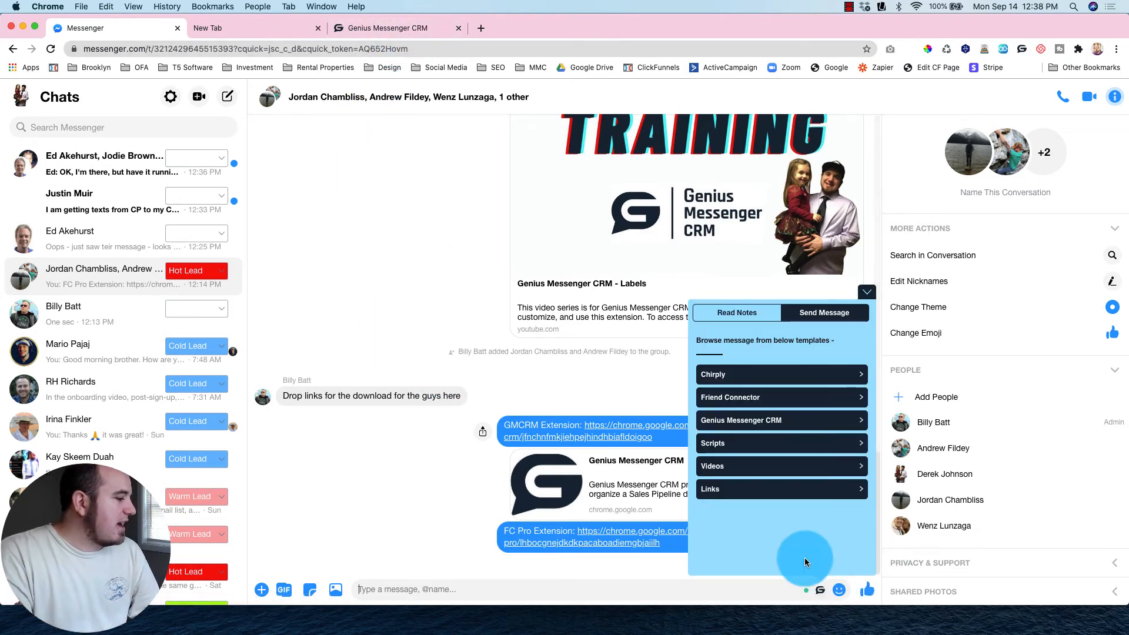
{"action": "left_click", "coordinate": [785, 375]}
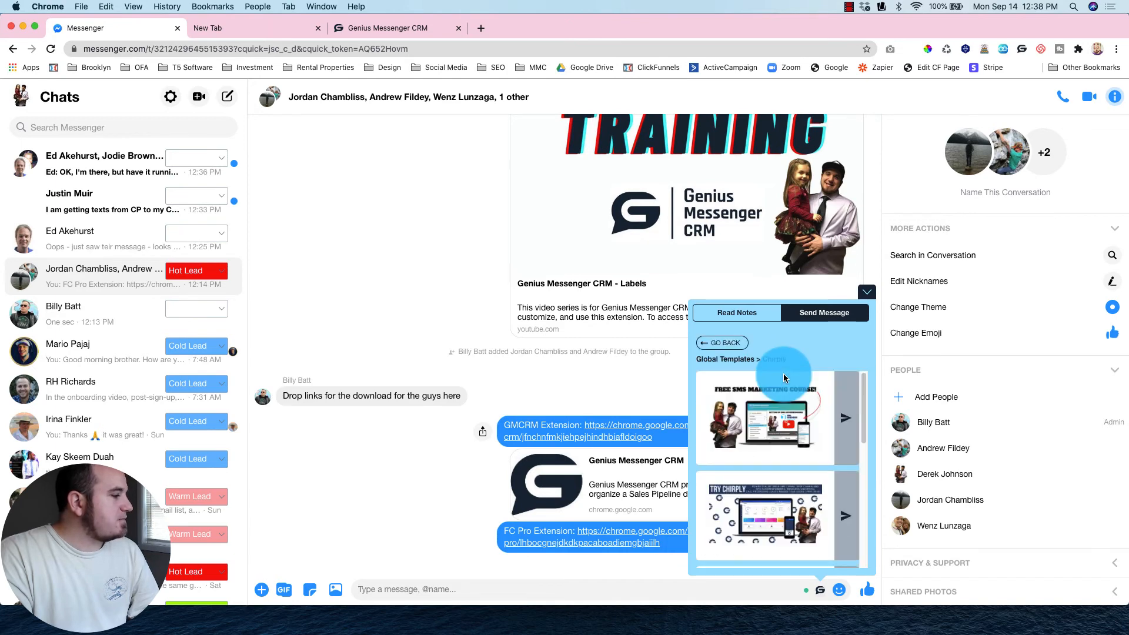
{"action": "left_click", "coordinate": [722, 344]}
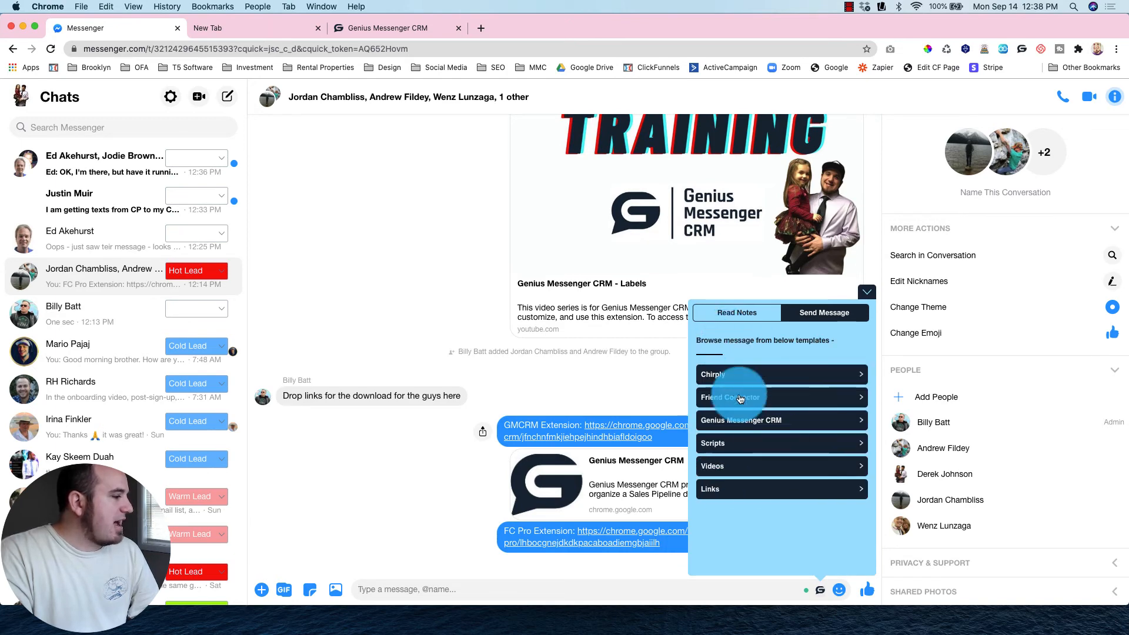
{"action": "left_click", "coordinate": [744, 498]}
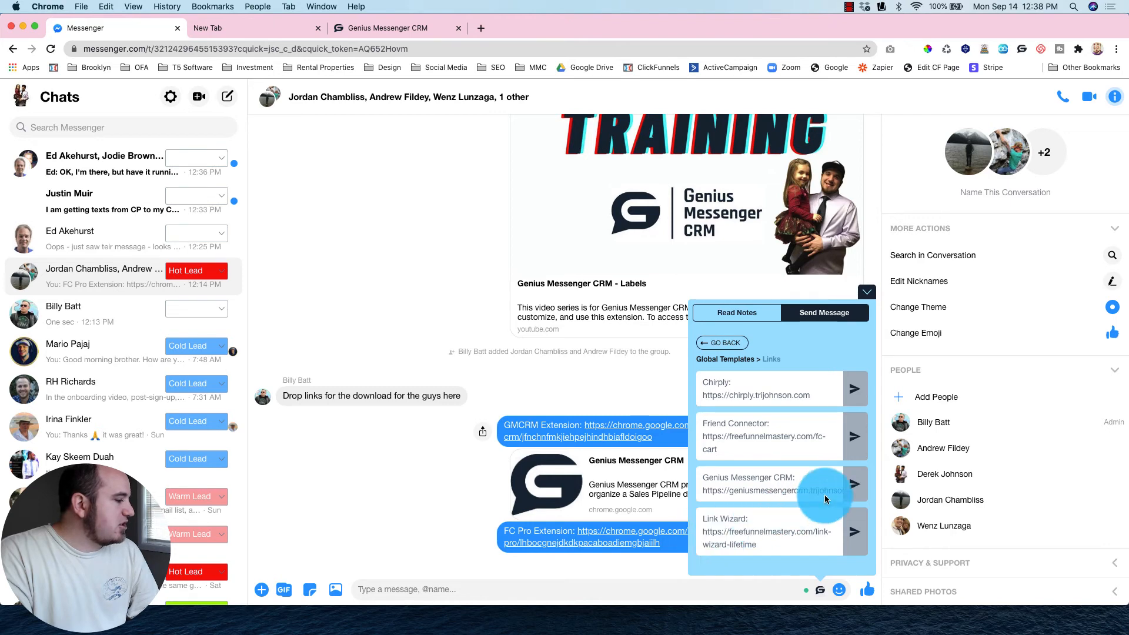
{"action": "left_click", "coordinate": [723, 342]}
{"action": "left_click", "coordinate": [867, 292]}
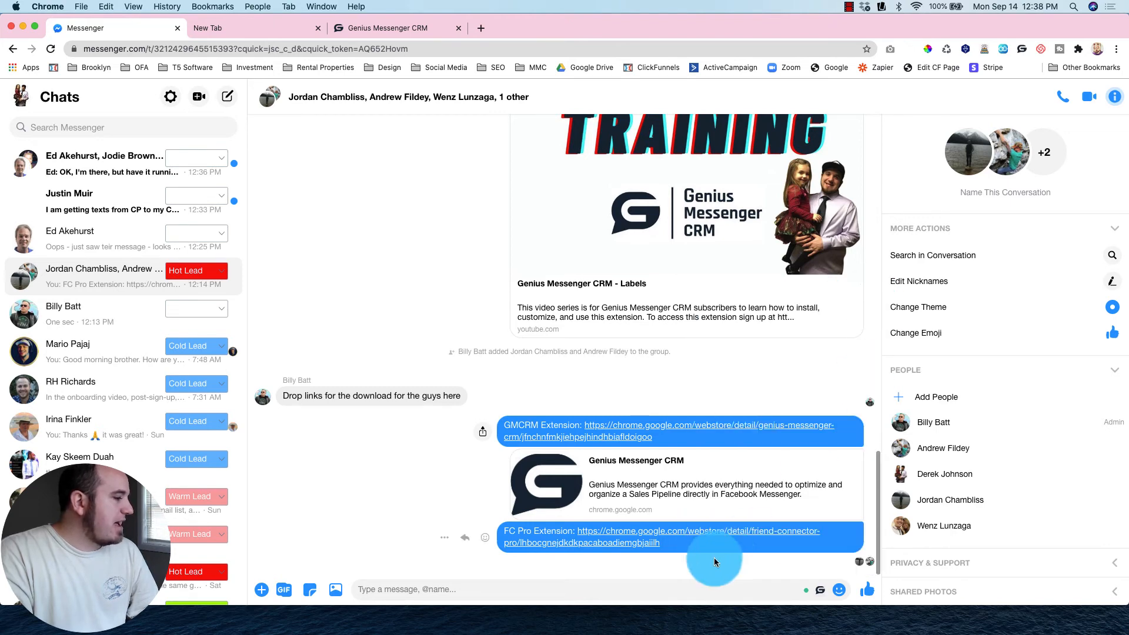
- Return to the Global Templates page and review the filled templates down to Links
{"action": "left_click", "coordinate": [381, 27]}
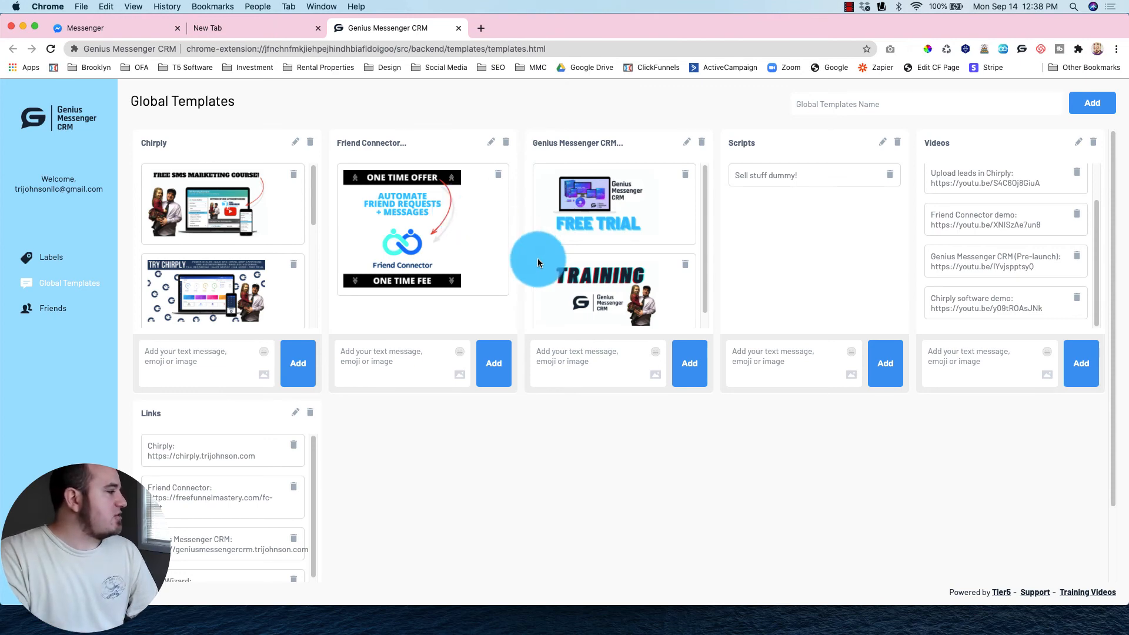
{"action": "scroll", "coordinate": [784, 246], "scroll_direction": "down", "scroll_amount": 3}
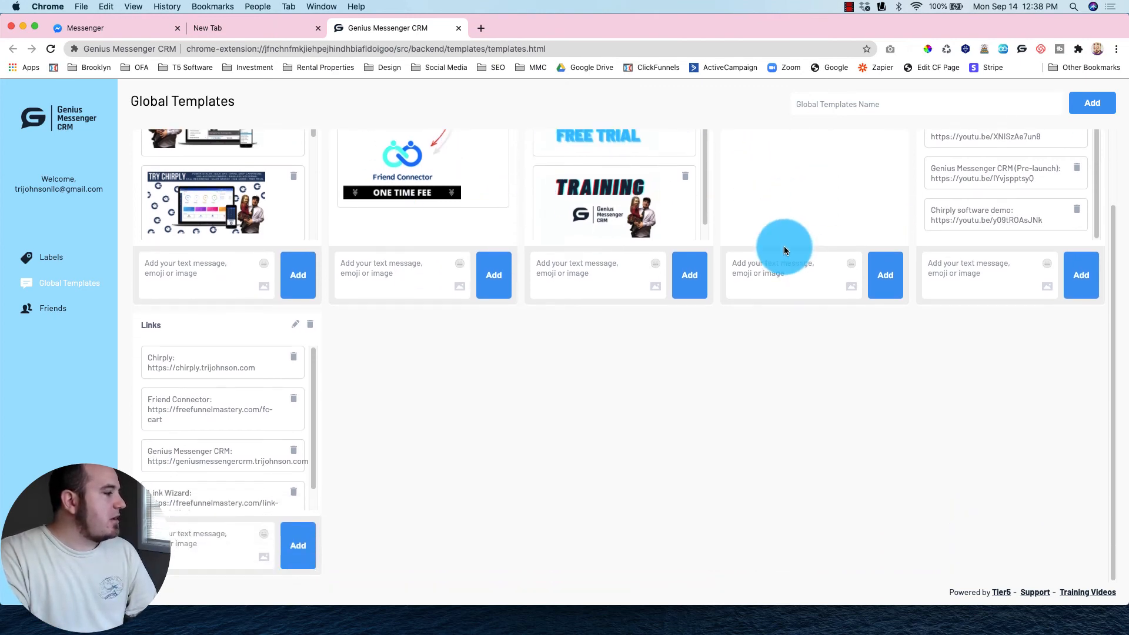
{"action": "scroll", "coordinate": [785, 246], "scroll_direction": "up", "scroll_amount": 3}
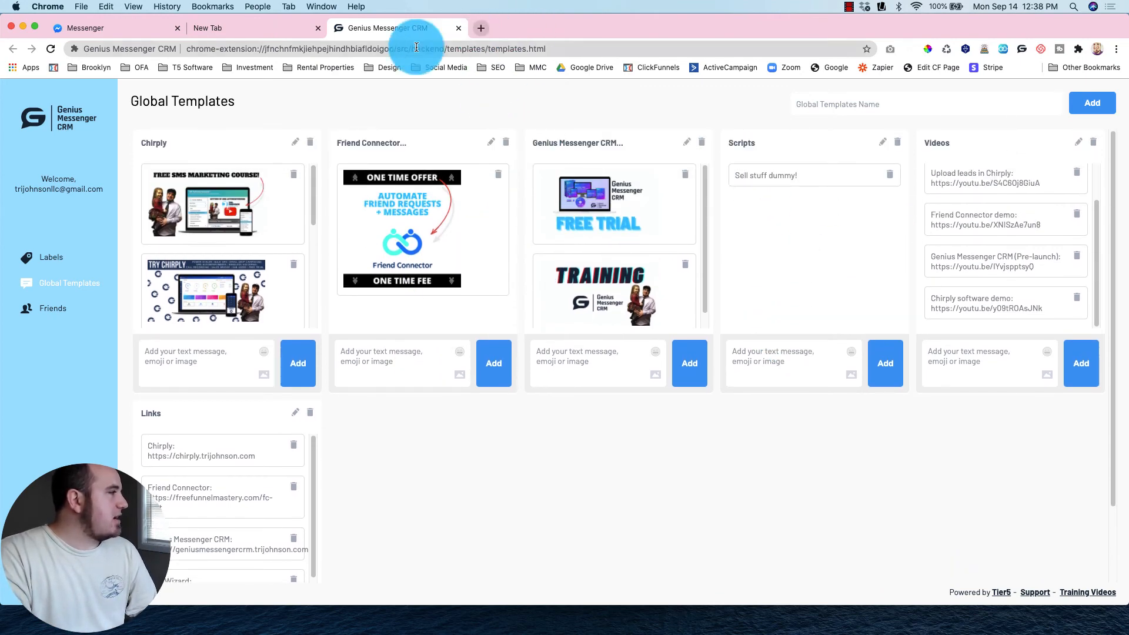
{"action": "scroll", "coordinate": [189, 552], "scroll_direction": "down", "scroll_amount": 2}
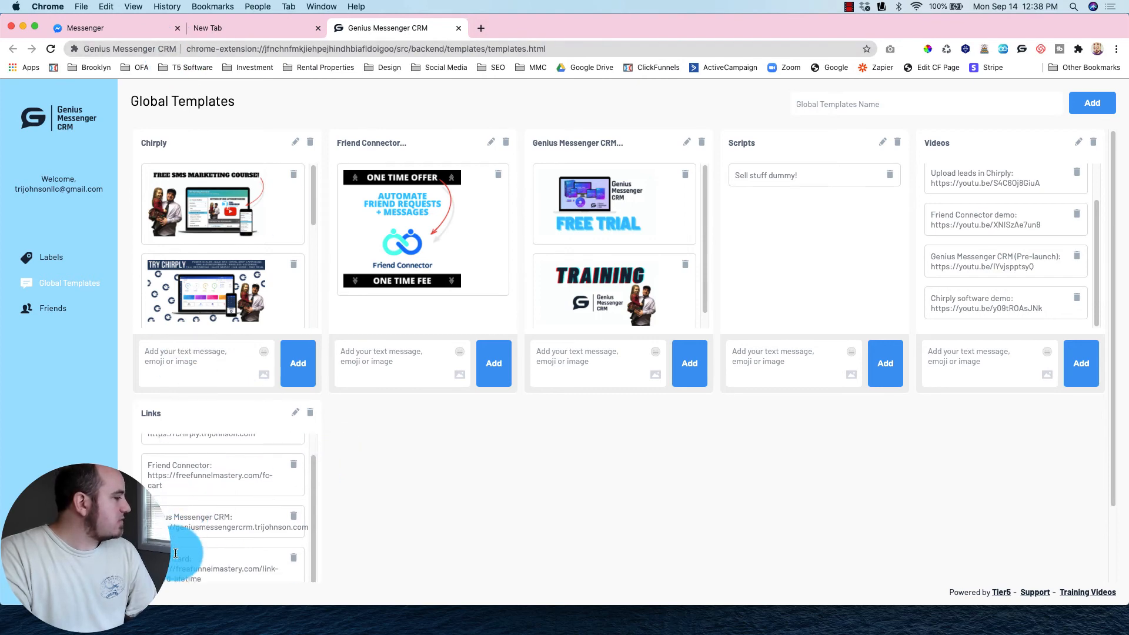
{"action": "left_click_drag", "start_coordinate": [206, 580], "coordinate": [145, 574]}
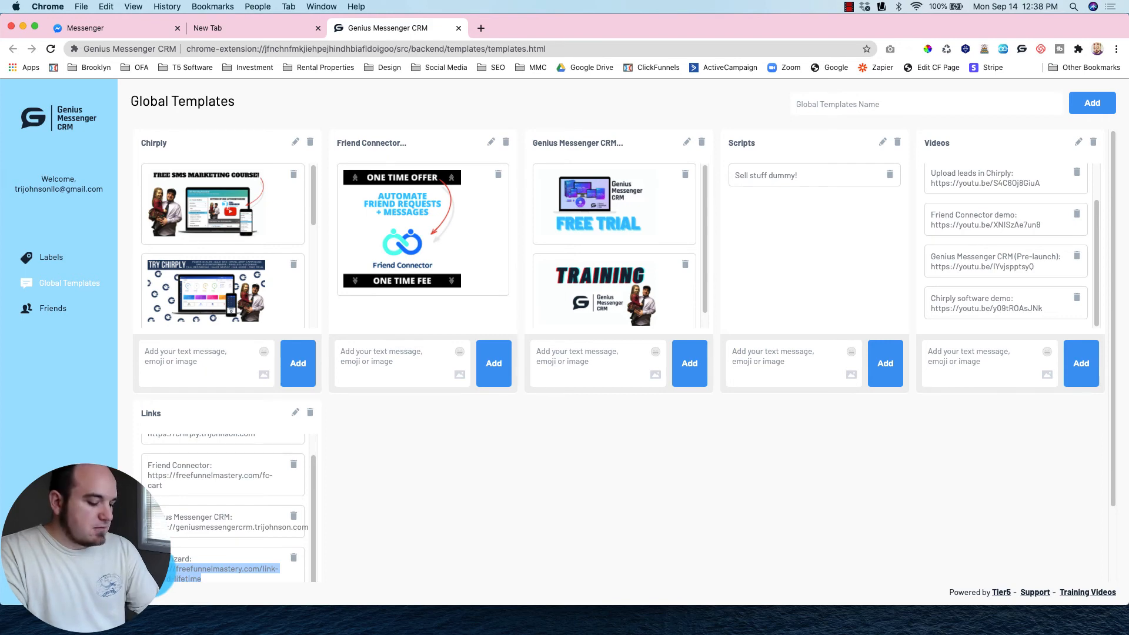
{"action": "left_click", "coordinate": [481, 27]}
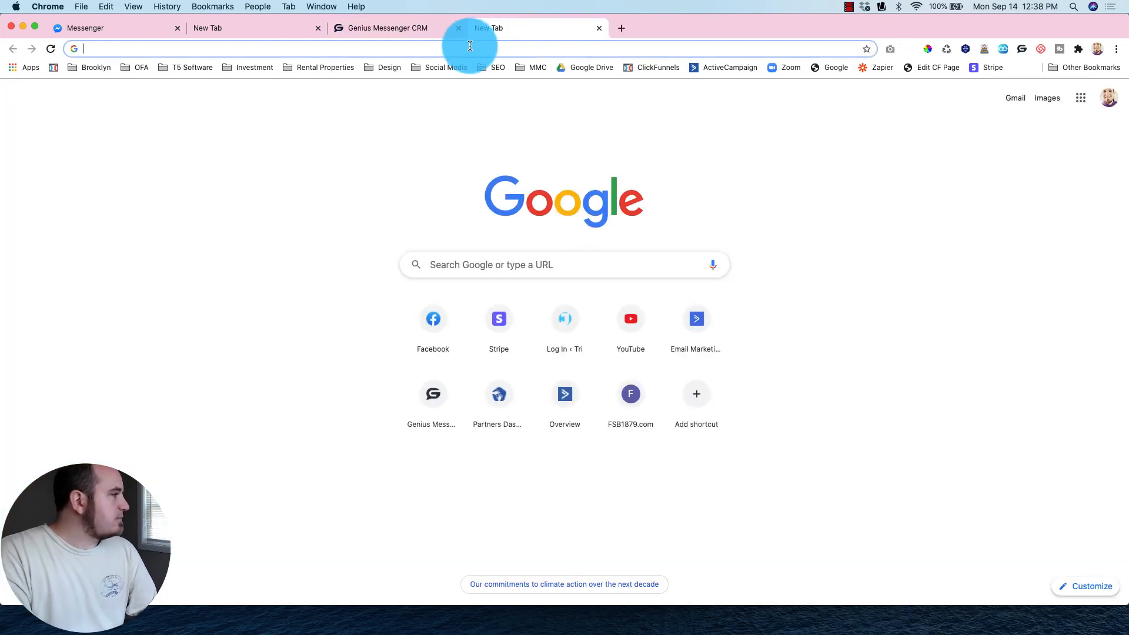
{"action": "type", "text": "https://freefunnelmastery.com/link-wizard-lifetime"}
{"action": "key", "text": "Return"}
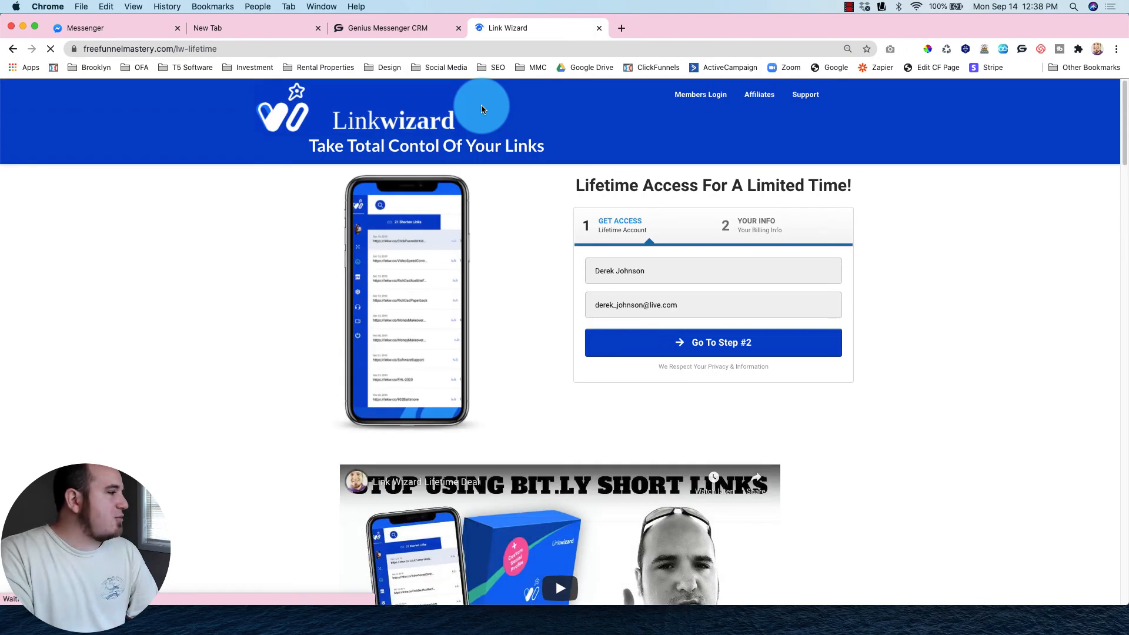
- Review the Link Wizard sales page down to the pricing section, highlight the Unlimited File Links feature, and return to its beginning
{"action": "scroll", "coordinate": [549, 264], "scroll_direction": "down", "scroll_amount": 6}
{"action": "scroll", "coordinate": [549, 260], "scroll_direction": "down", "scroll_amount": 20}
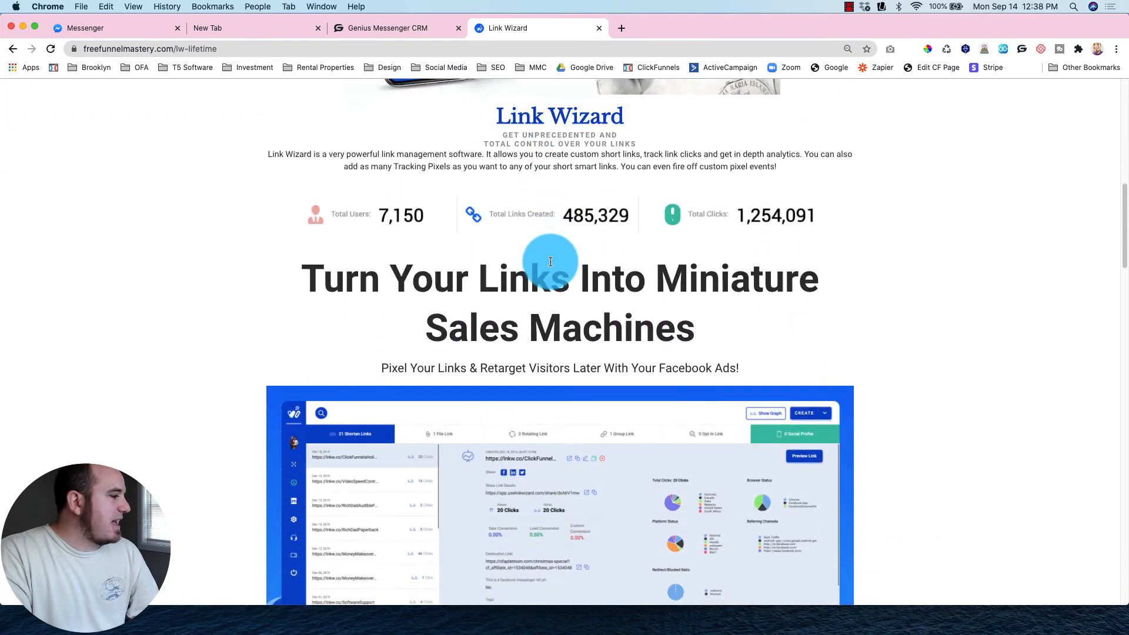
{"action": "scroll", "coordinate": [549, 260], "scroll_direction": "down", "scroll_amount": 4}
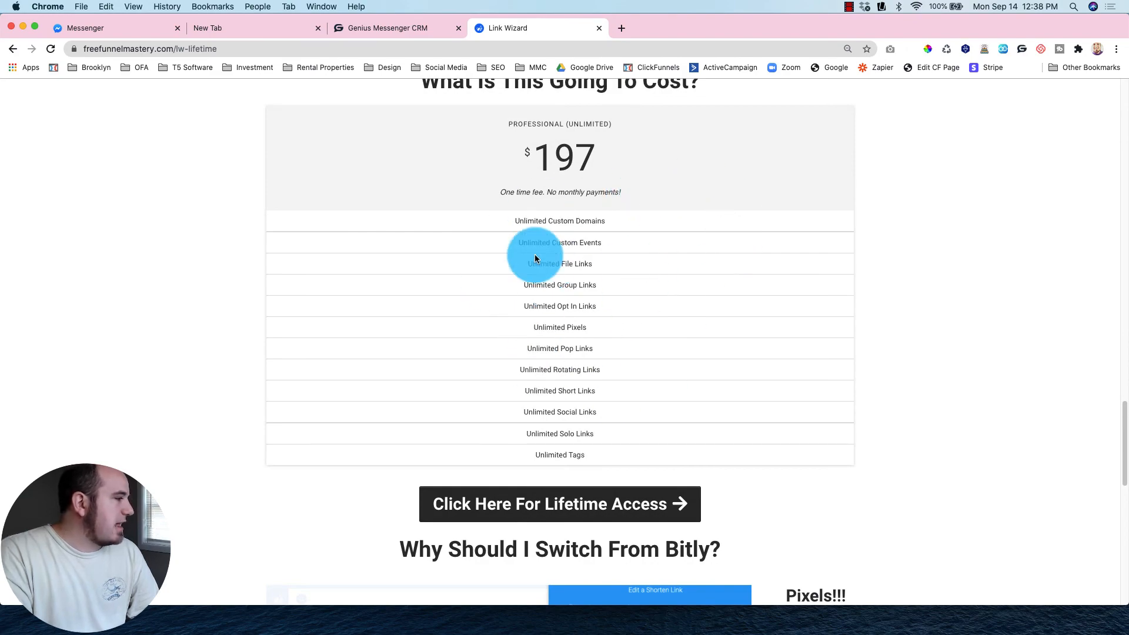
{"action": "left_click_drag", "start_coordinate": [609, 263], "coordinate": [525, 263]}
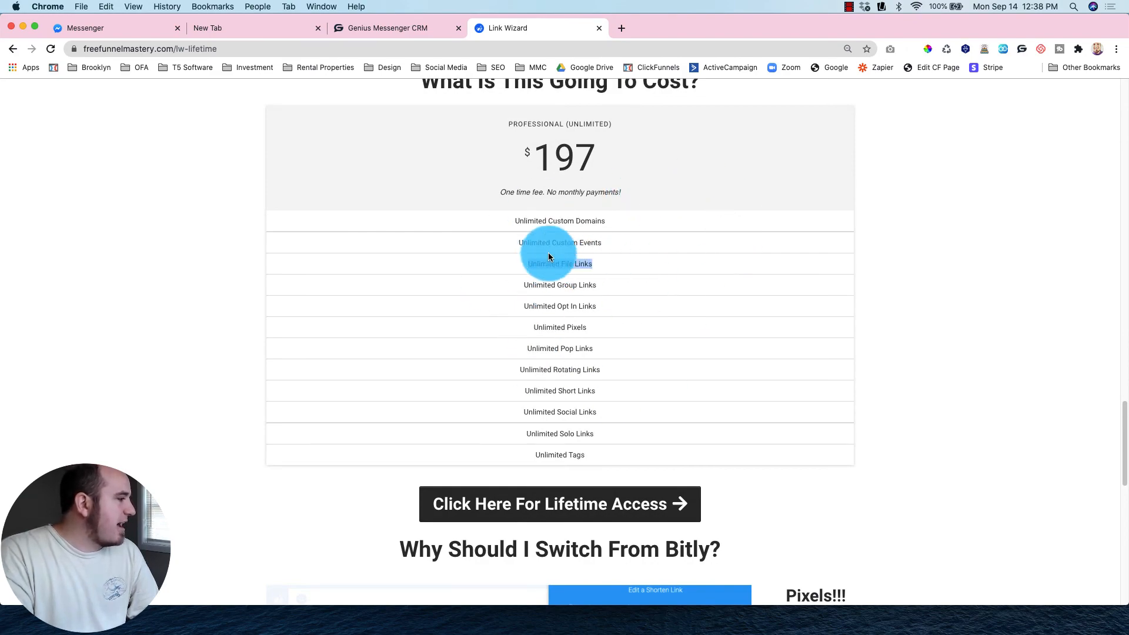
{"action": "scroll", "coordinate": [553, 259], "scroll_direction": "up", "scroll_amount": 20}
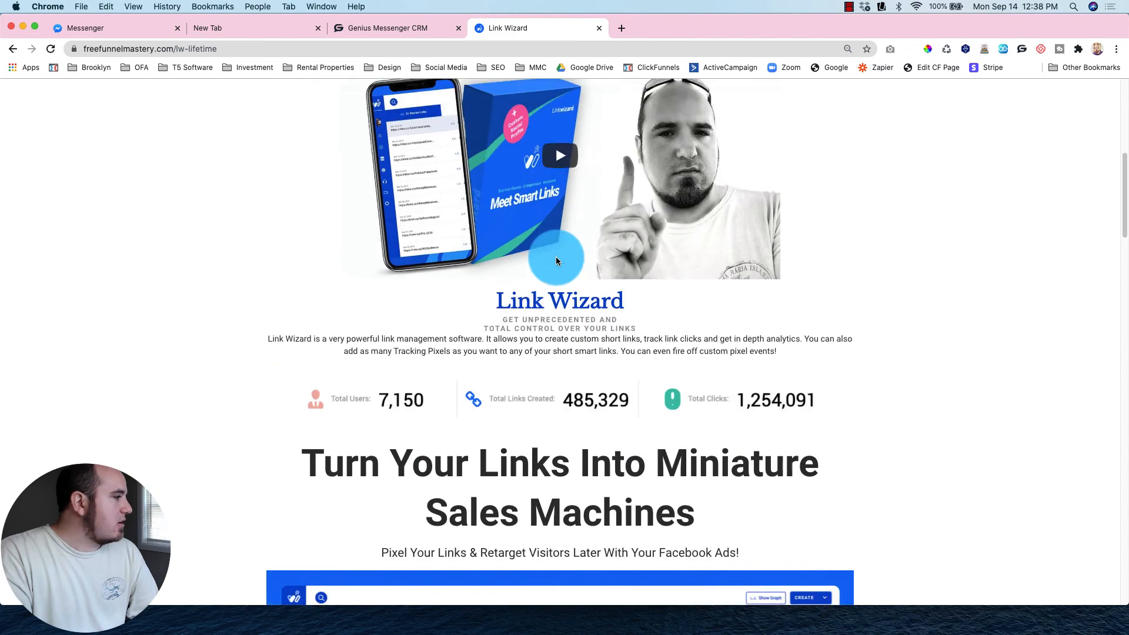
{"action": "scroll", "coordinate": [556, 256], "scroll_direction": "up", "scroll_amount": 8}
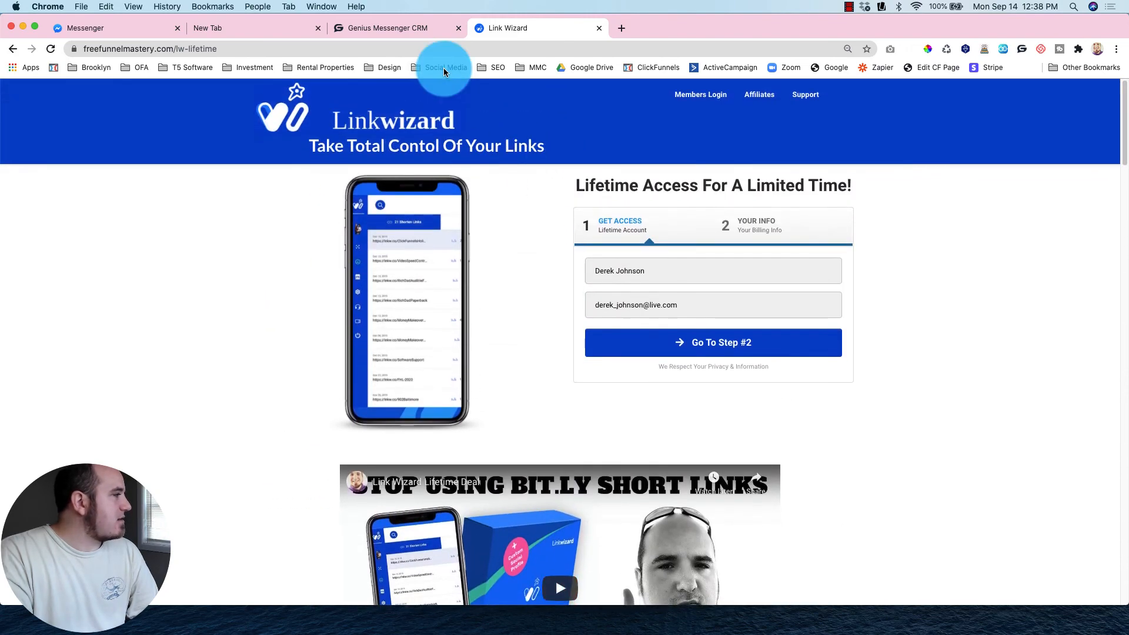
- Open the bookmarked Link Wizard dashboard and examine the details of the Chirply CSV template under its file links
{"action": "left_click", "coordinate": [193, 68]}
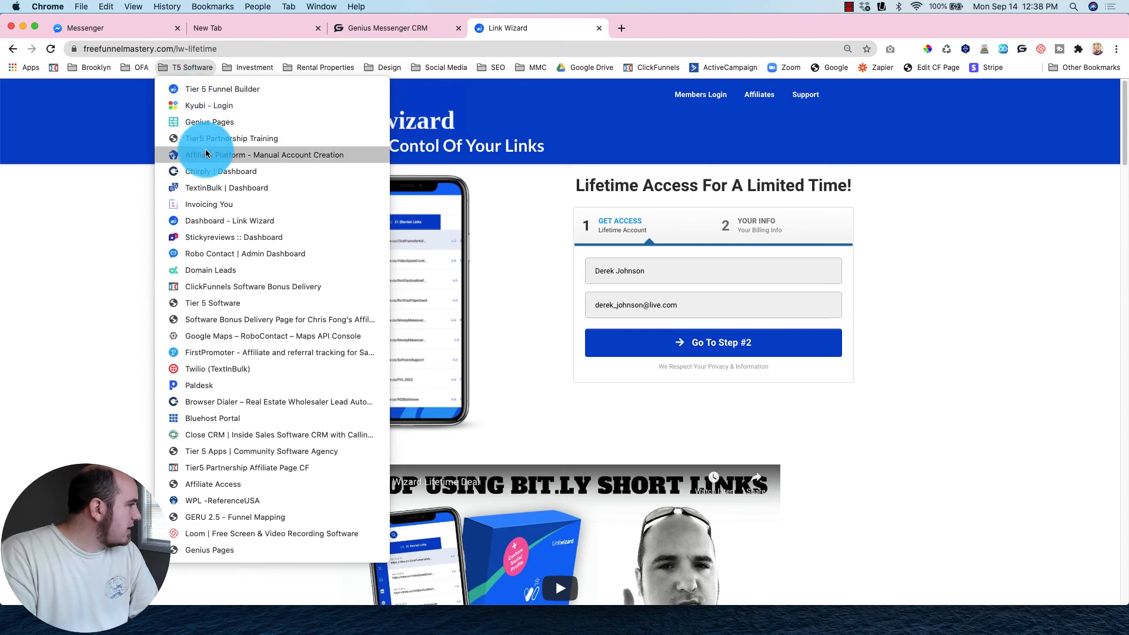
{"action": "left_click", "coordinate": [225, 224]}
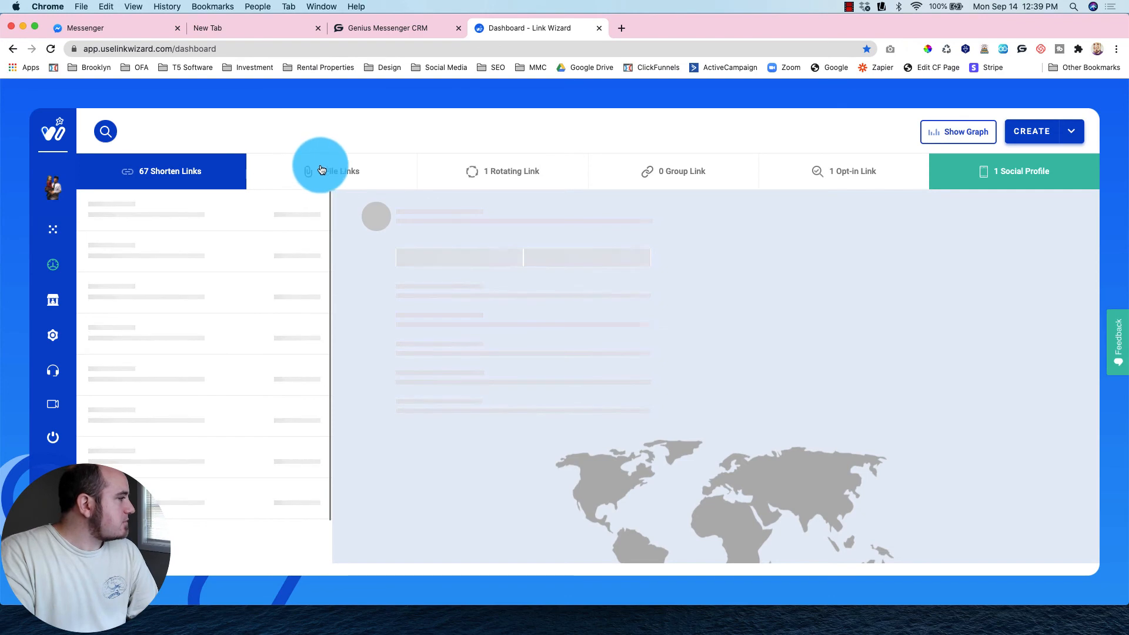
{"action": "left_click", "coordinate": [320, 170]}
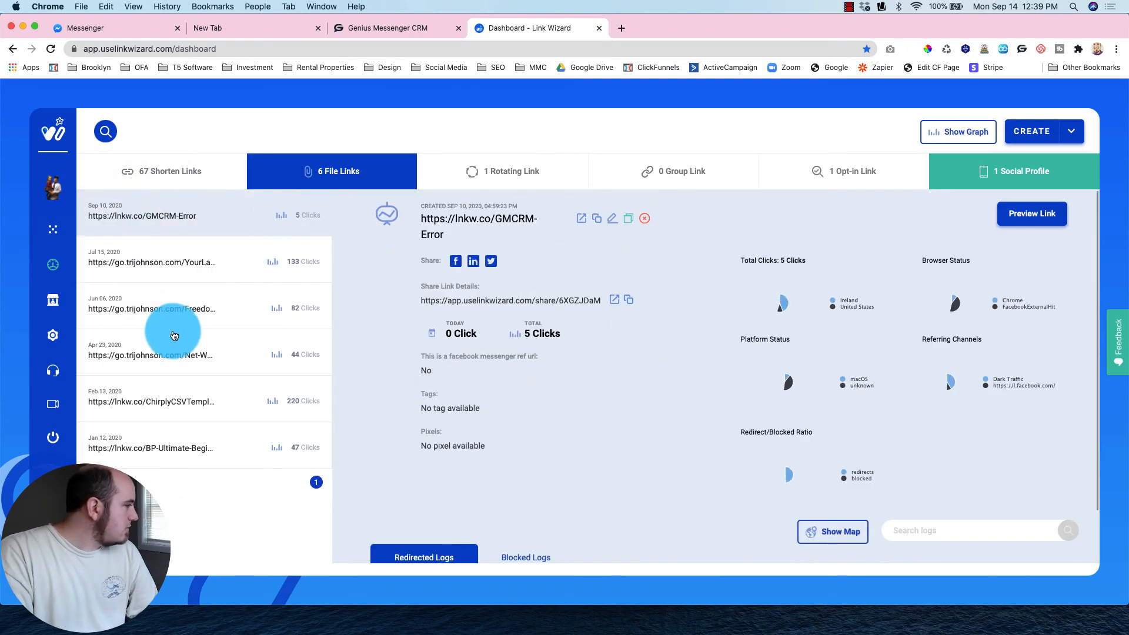
{"action": "left_click", "coordinate": [201, 399]}
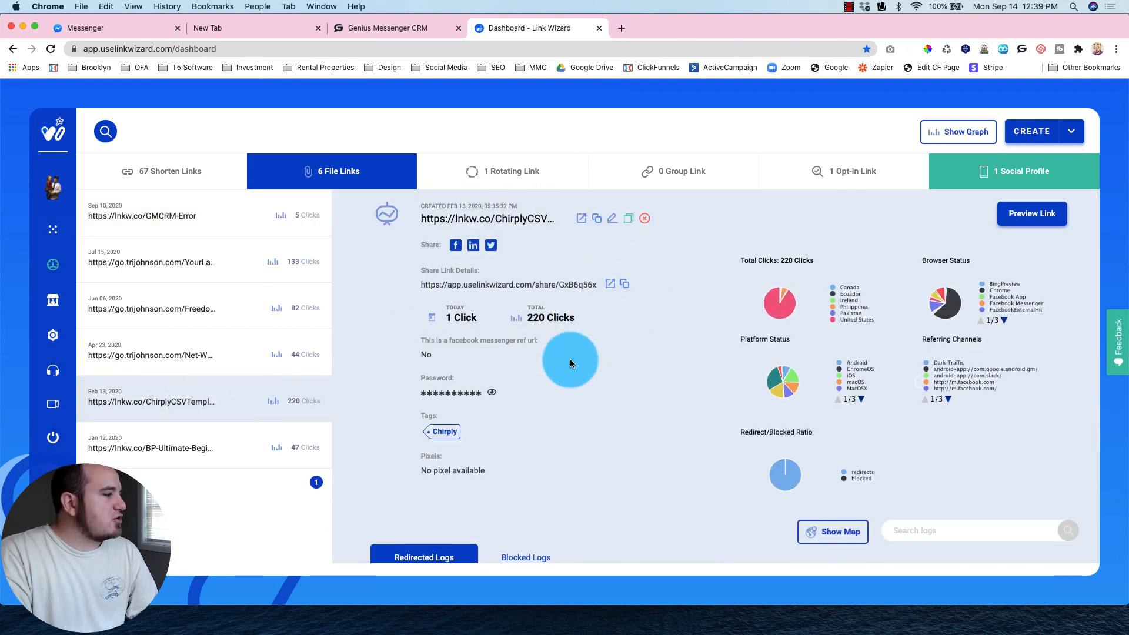
{"action": "scroll", "coordinate": [570, 360], "scroll_direction": "down", "scroll_amount": 3}
{"action": "scroll", "coordinate": [570, 362], "scroll_direction": "up", "scroll_amount": 3}
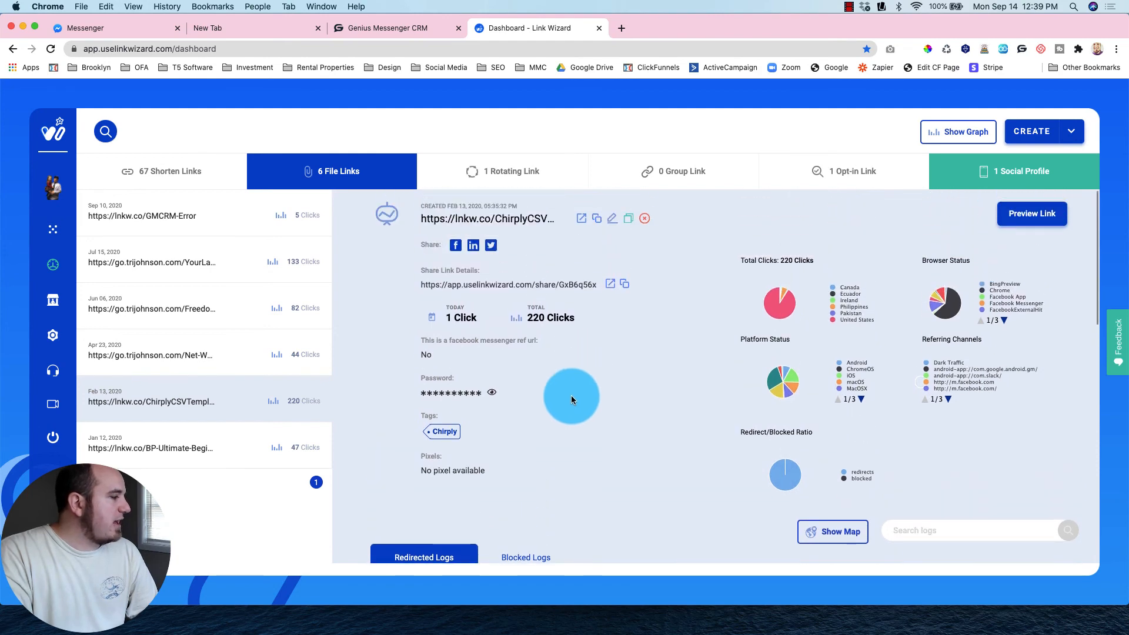
{"action": "scroll", "coordinate": [556, 393], "scroll_direction": "down", "scroll_amount": 1}
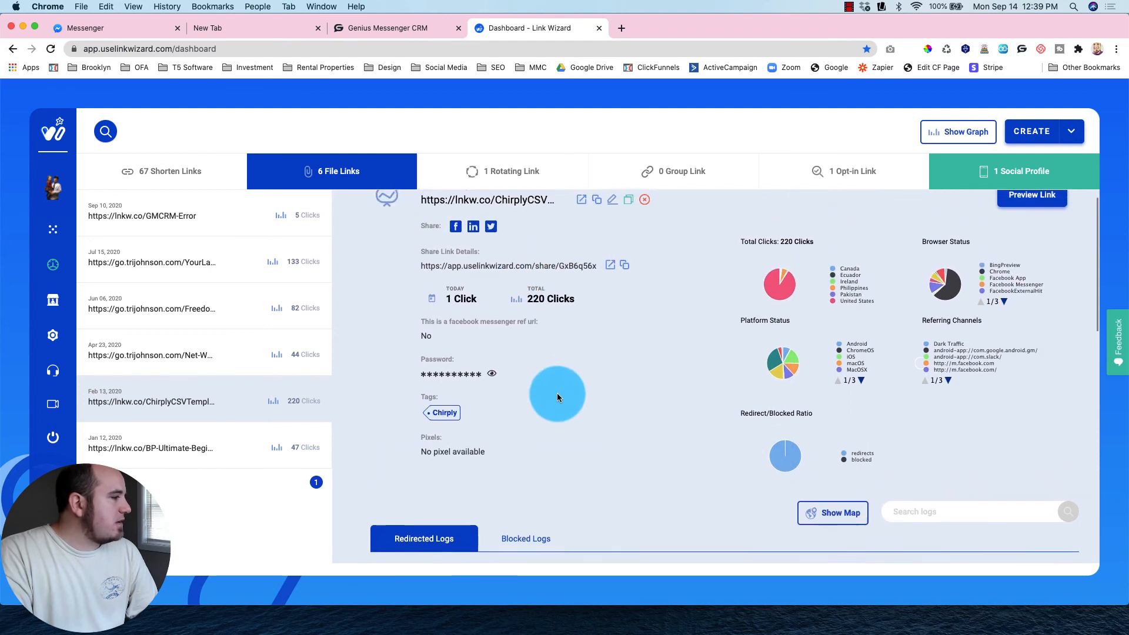
{"action": "scroll", "coordinate": [556, 393], "scroll_direction": "up", "scroll_amount": 1}
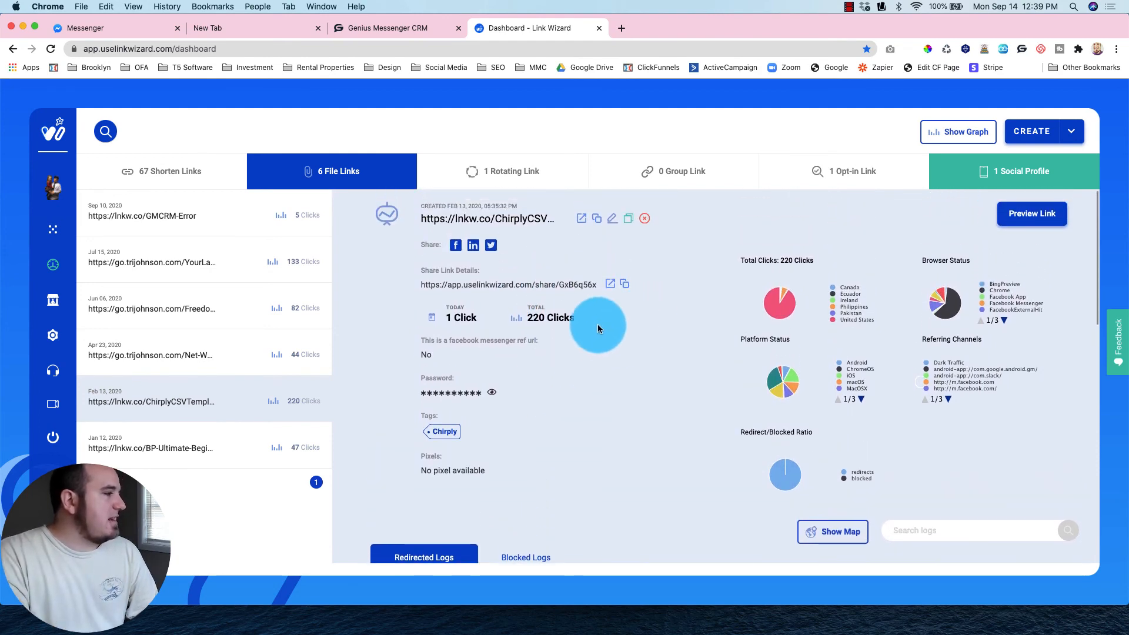
- Open the Chirply CSV template short link, enter the link password, and submit it to download the file
{"action": "left_click", "coordinate": [579, 218]}
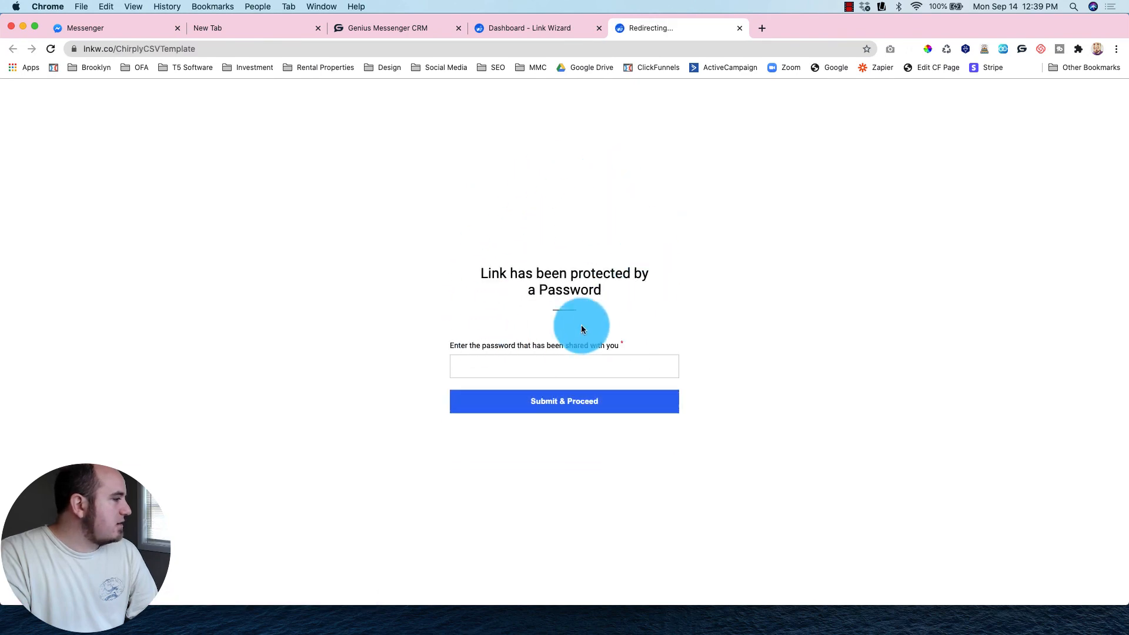
{"action": "left_click", "coordinate": [542, 359]}
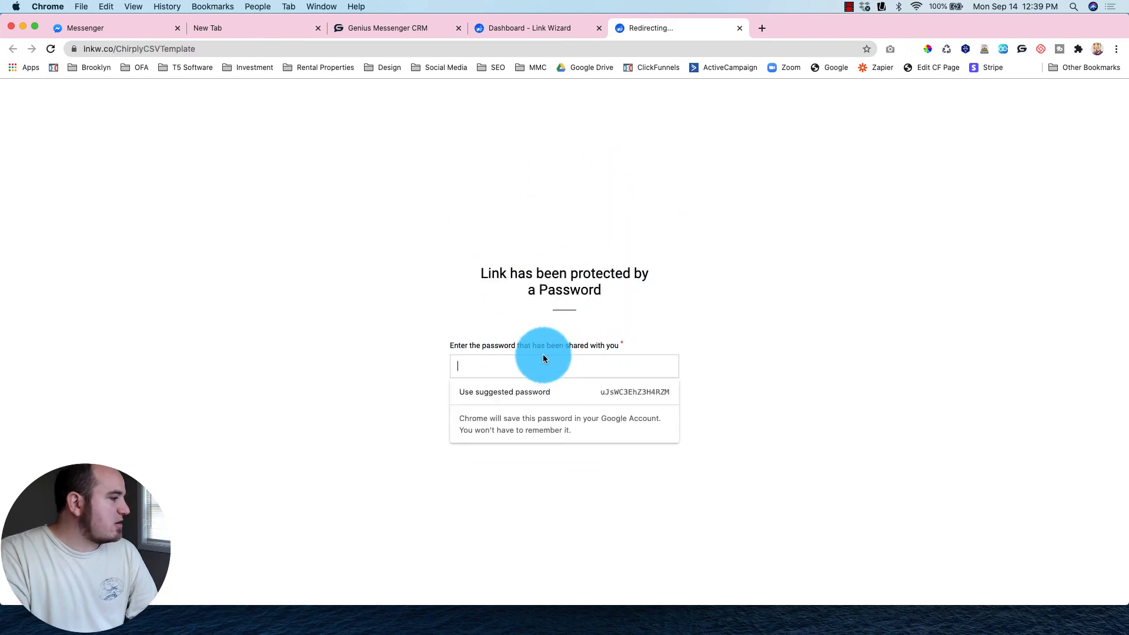
{"action": "left_click", "coordinate": [641, 211]}
{"action": "left_click", "coordinate": [569, 359]}
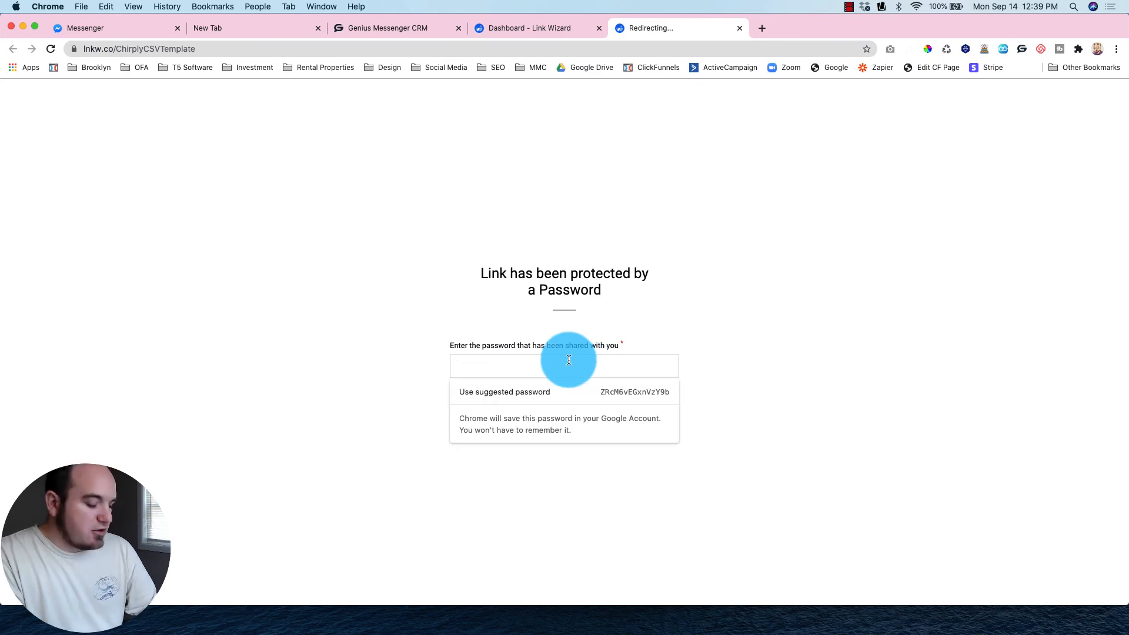
{"action": "type", "text": "•••••••"}
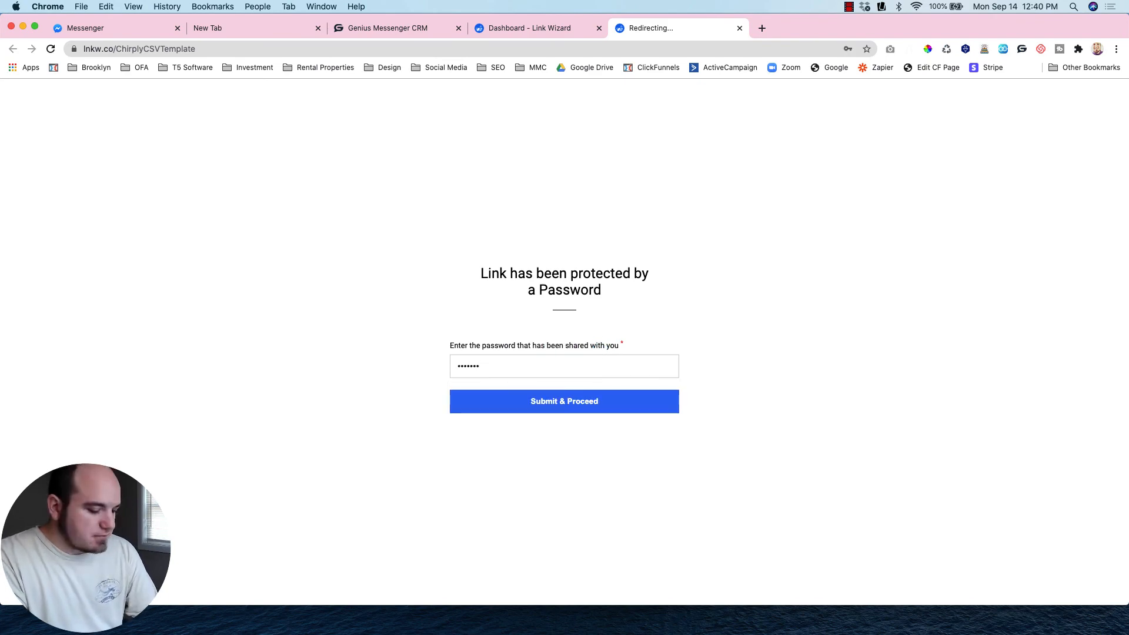
{"action": "left_click", "coordinate": [579, 401]}
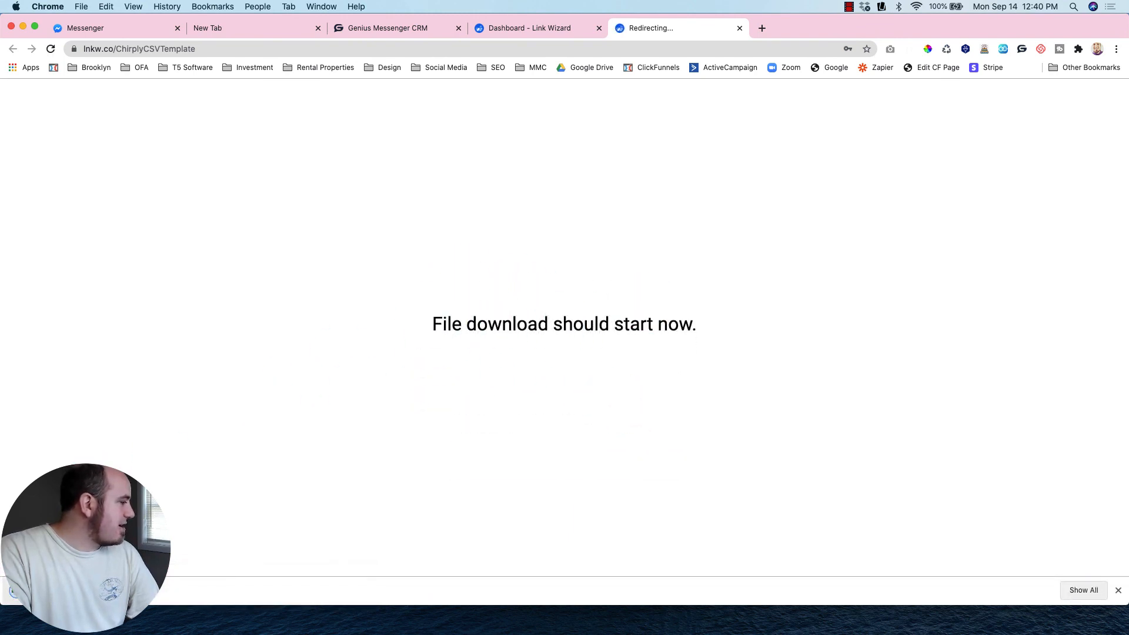
- Open the downloaded file in Excel, bring the whole Chirply CSV Template sheet into view, and close the workbook
{"action": "left_click", "coordinate": [58, 590]}
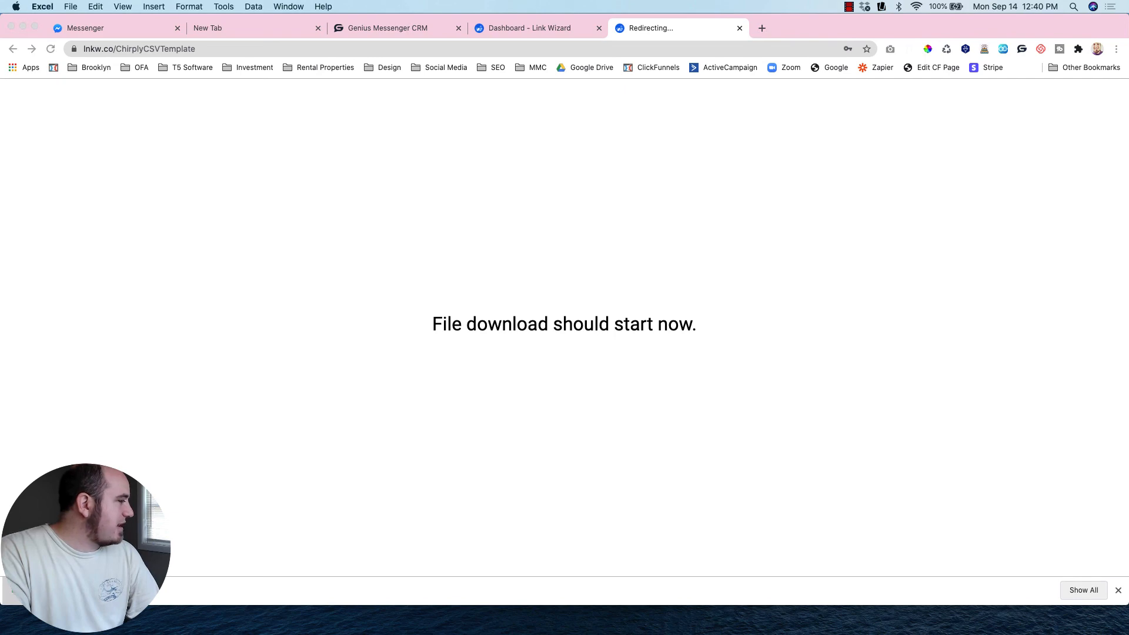
{"action": "left_click", "coordinate": [990, 222]}
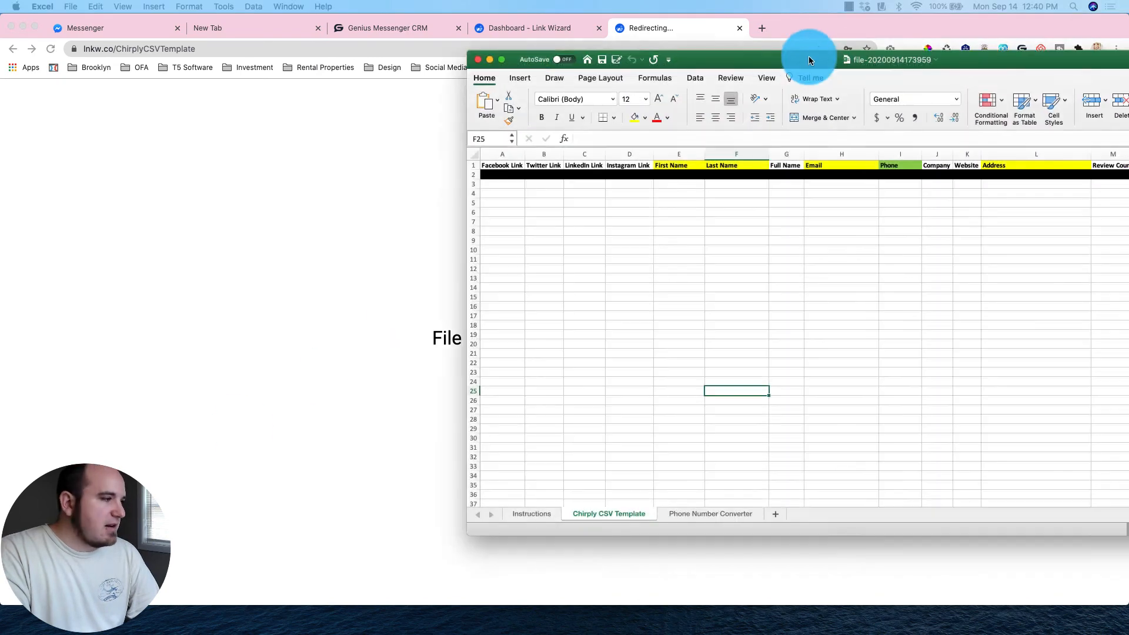
{"action": "left_click_drag", "start_coordinate": [801, 51], "coordinate": [469, 63]}
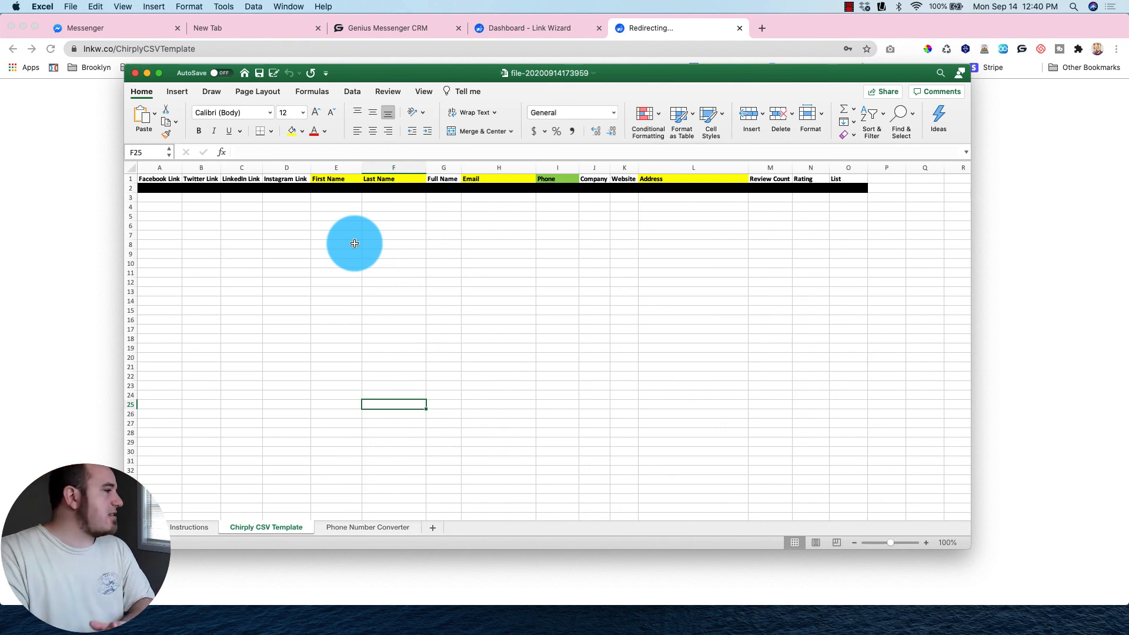
{"action": "left_click", "coordinate": [133, 74]}
- Return to the Global Templates page via the Link Wizard dashboard and activate the Scripts template's message box
{"action": "left_click", "coordinate": [553, 28]}
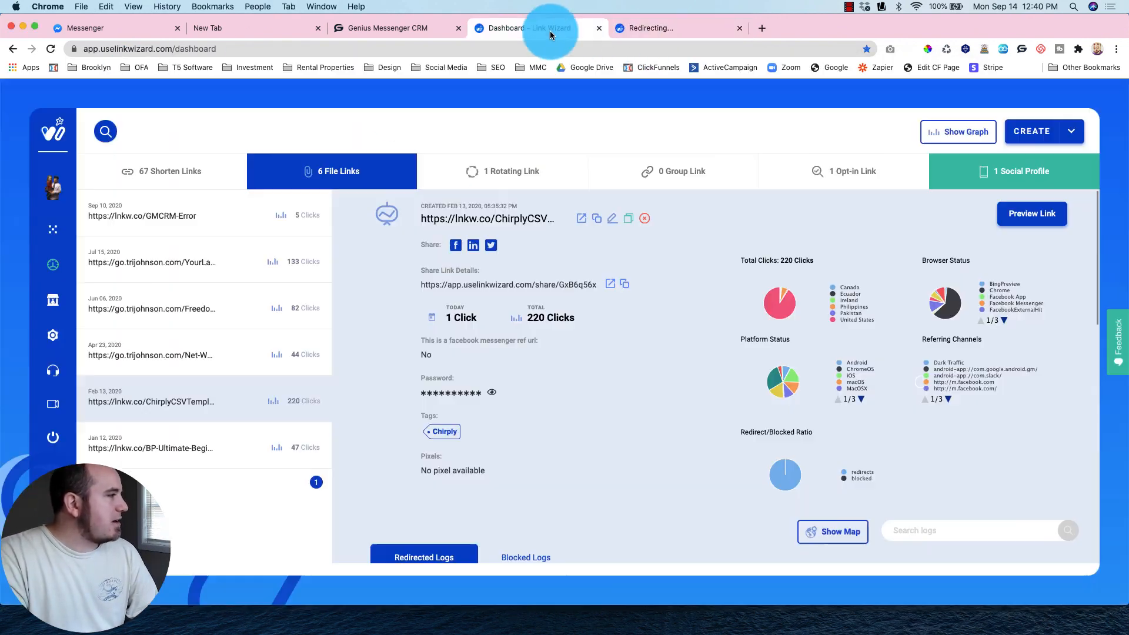
{"action": "left_click", "coordinate": [380, 27]}
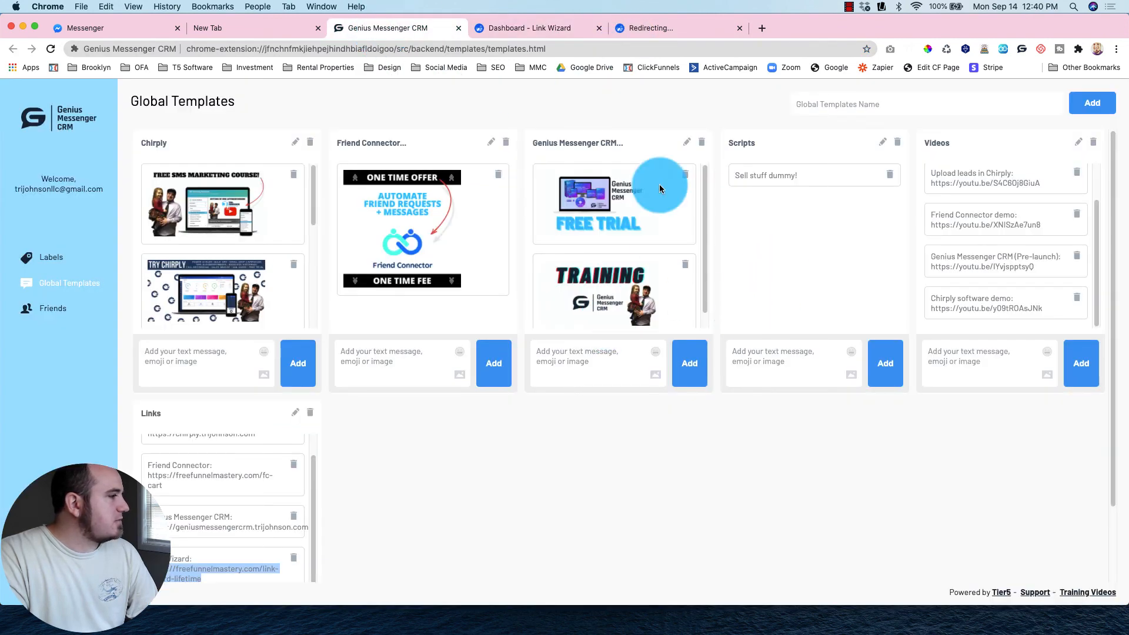
{"action": "left_click", "coordinate": [755, 363]}
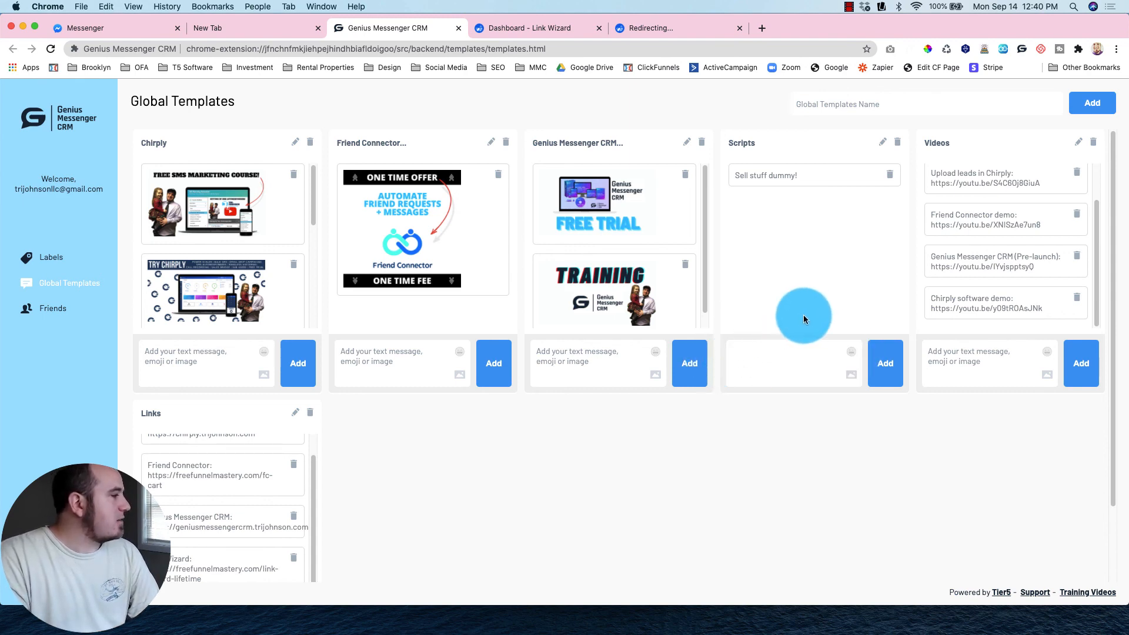
{"action": "left_click", "coordinate": [848, 6]}
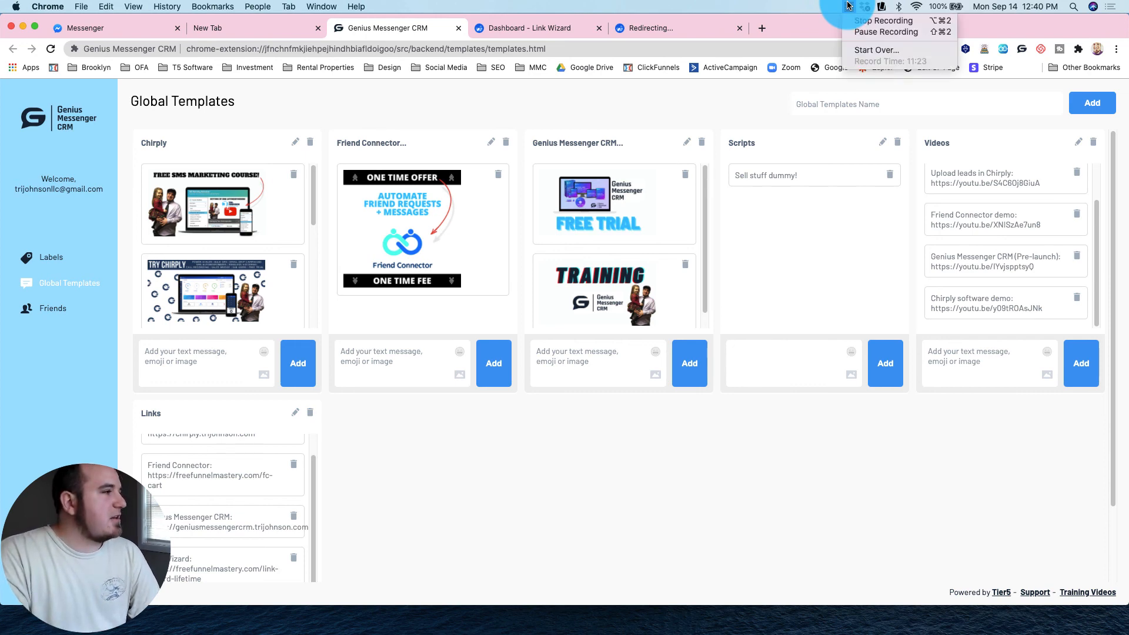